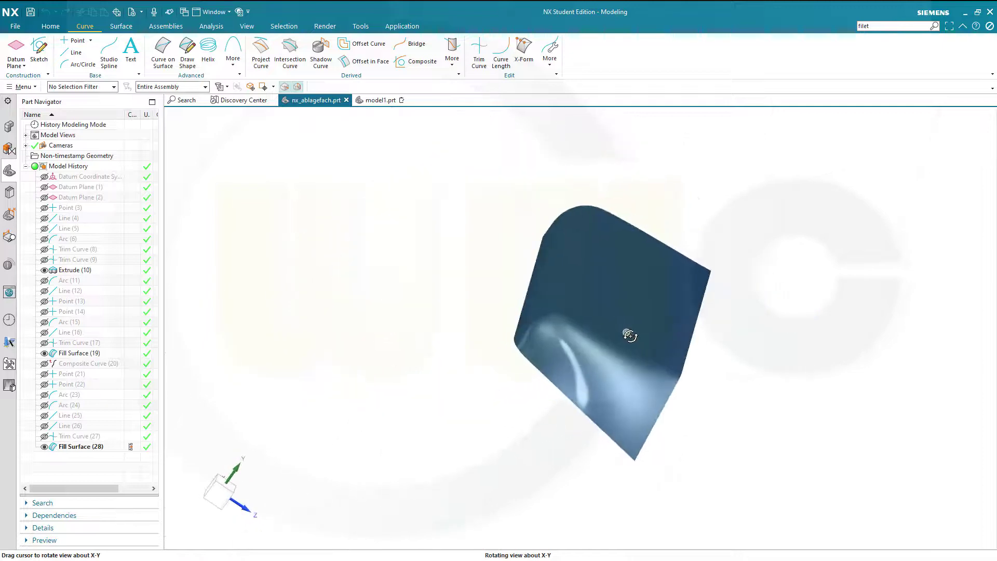
Consult the dimensioned PDF drawing in Adobe Acrobat Reader and, back in NX, create a datum plane 470 mm from the YZ plane.
{"action": "key", "text": "alt+Tab"}
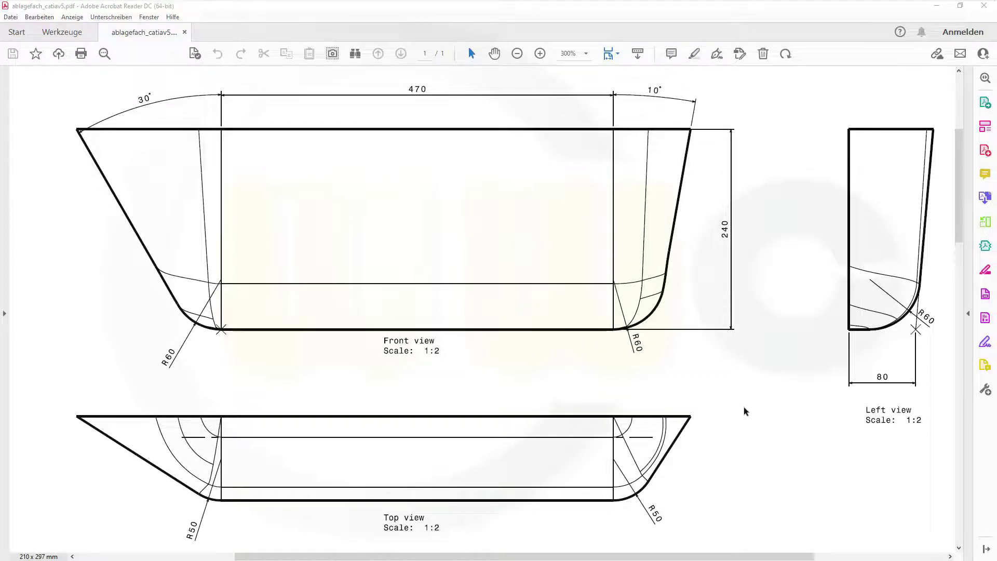
{"action": "key", "text": "alt+Tab"}
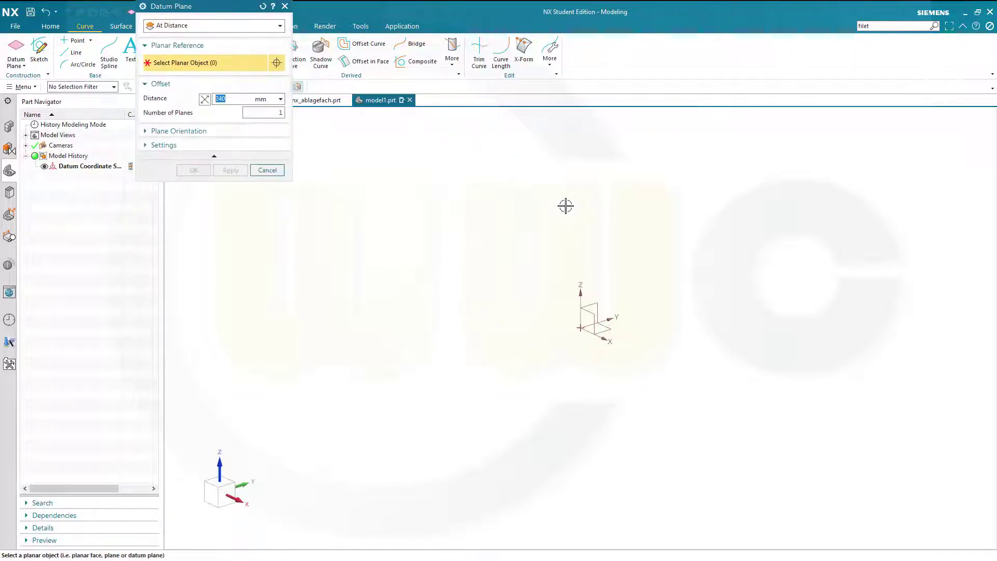
{"action": "left_click", "coordinate": [601, 297]}
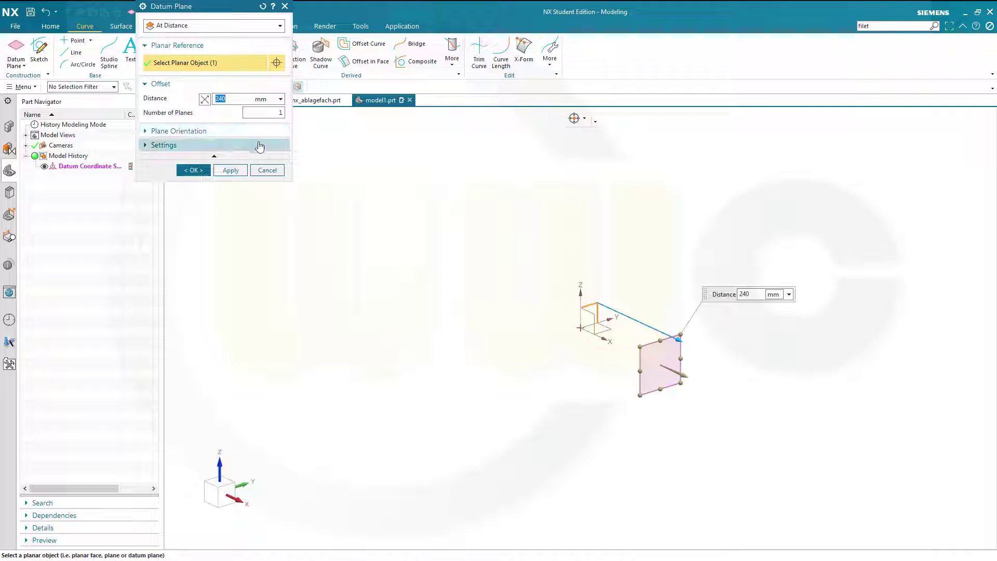
{"action": "type", "text": "70"}
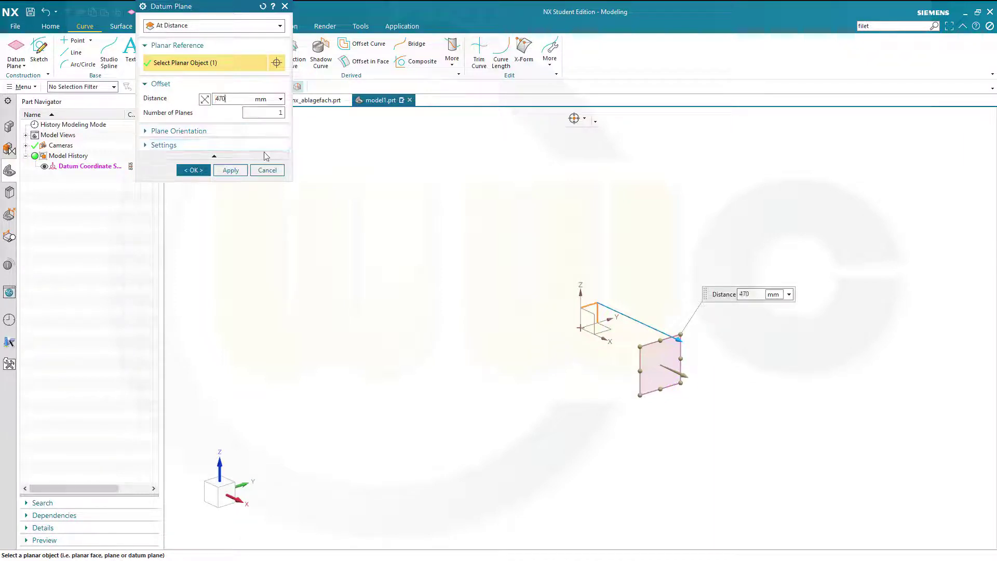
{"action": "key", "text": "Return"}
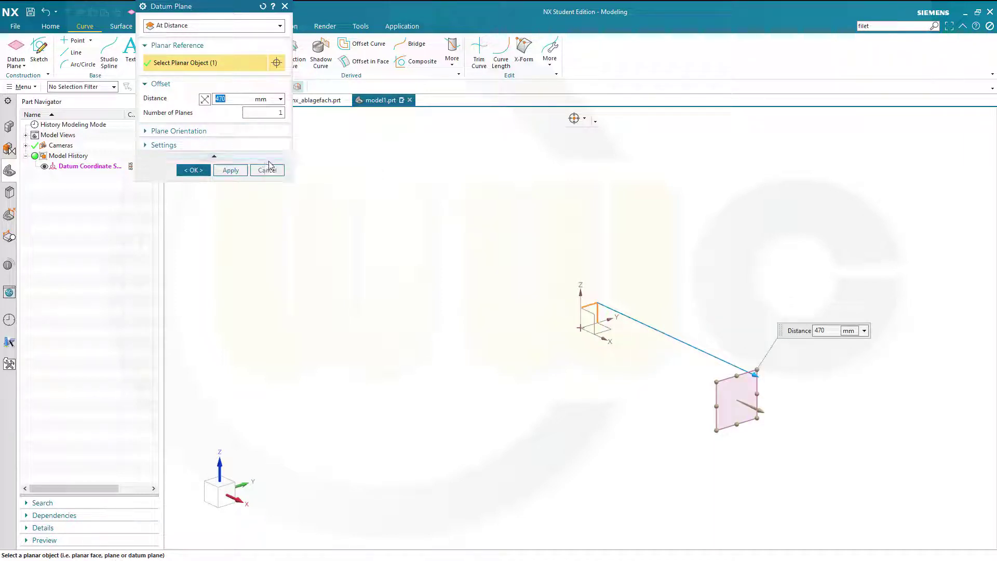
{"action": "left_click", "coordinate": [229, 170]}
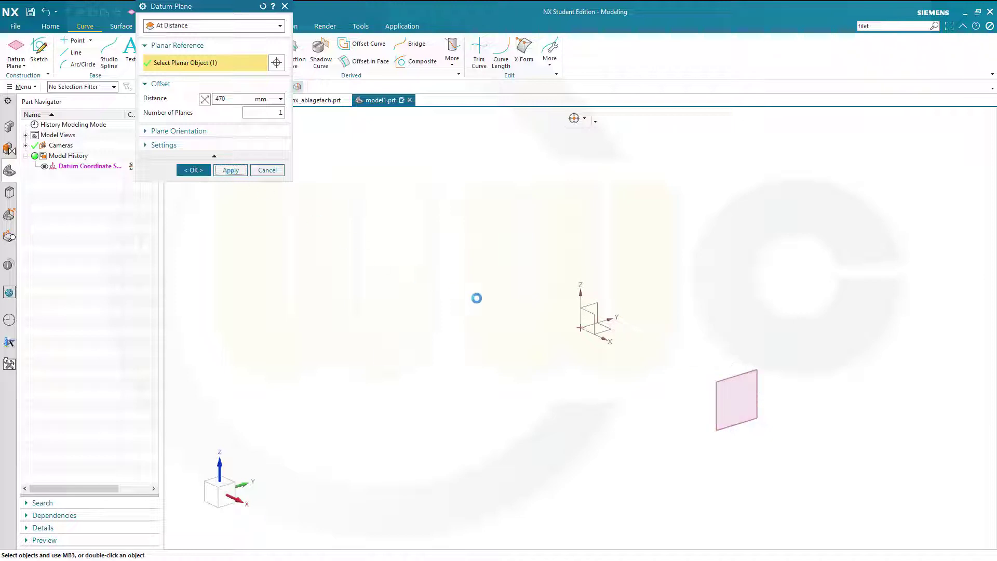
Create a second datum plane 240 mm above the XY plane of the datum coordinate system.
{"action": "left_click", "coordinate": [610, 330]}
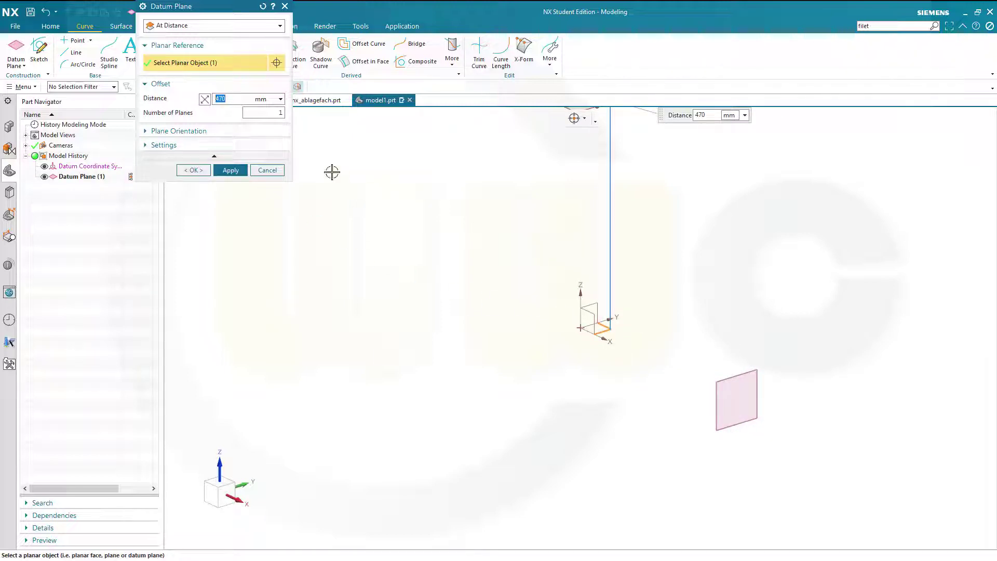
{"action": "type", "text": "240"}
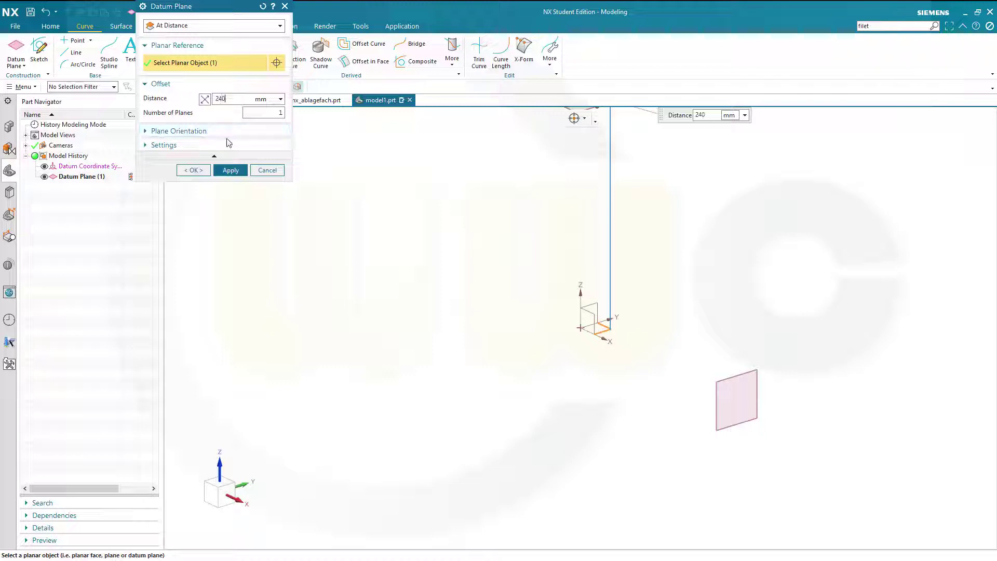
{"action": "left_click", "coordinate": [193, 170]}
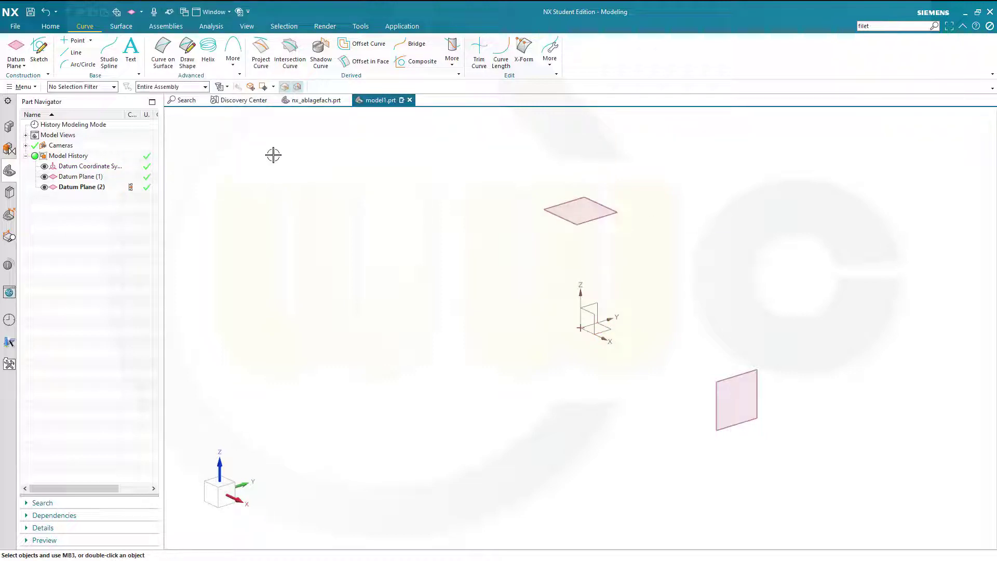
Create an inferred point at absolute coordinates X 0, Y 80, Z 0 mm.
{"action": "left_click", "coordinate": [74, 41]}
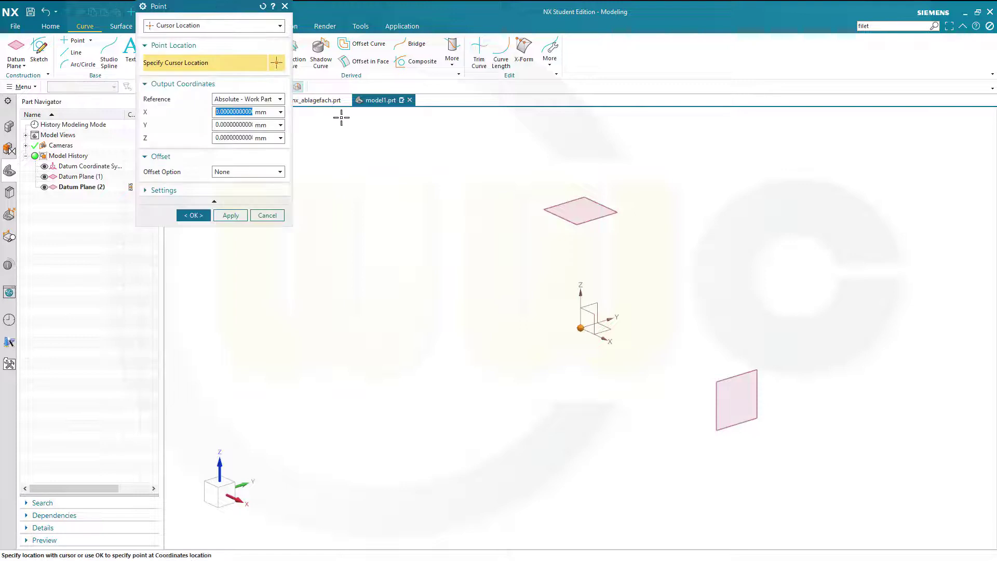
{"action": "left_click", "coordinate": [217, 125]}
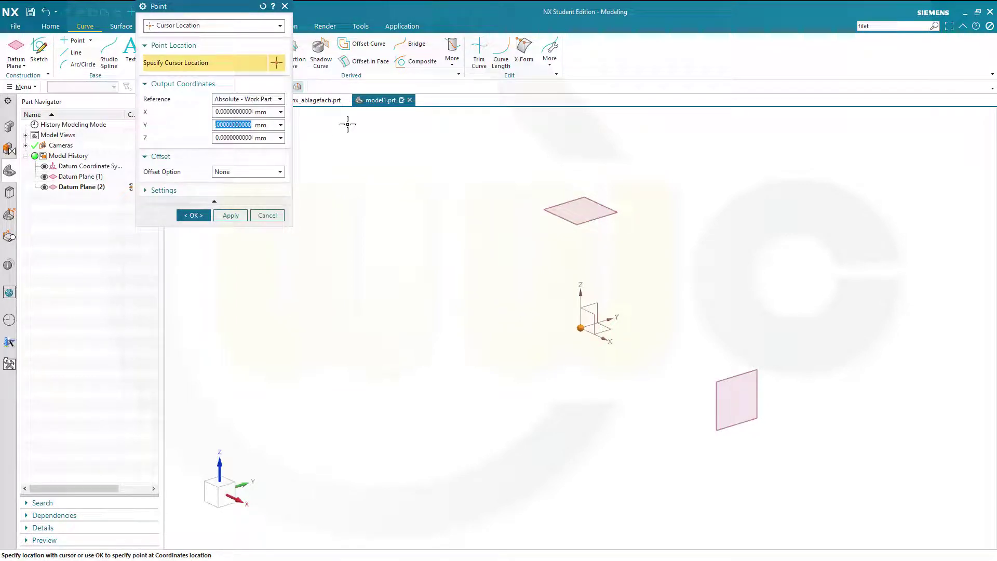
{"action": "left_click", "coordinate": [279, 26]}
{"action": "left_click", "coordinate": [235, 37]}
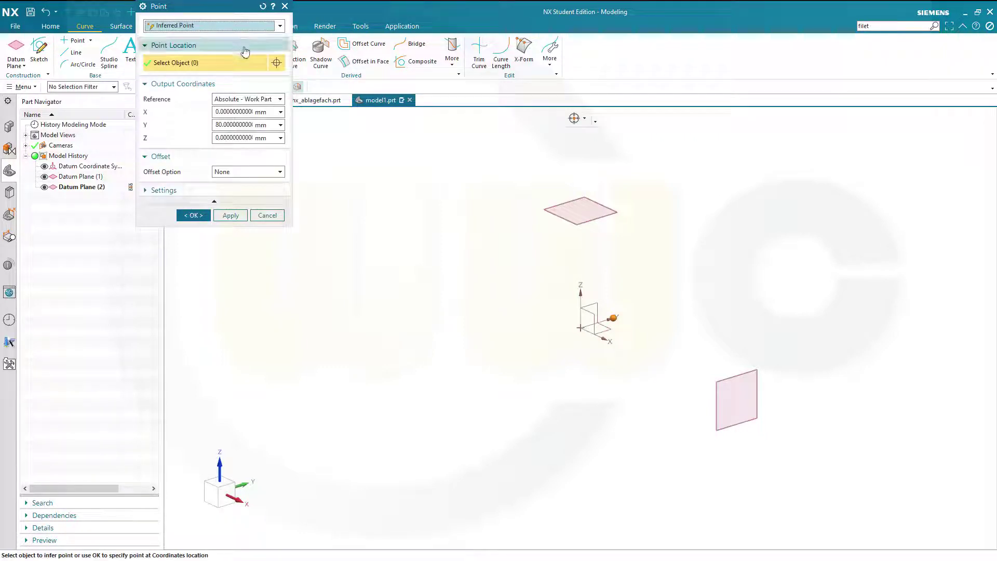
{"action": "left_click", "coordinate": [193, 215]}
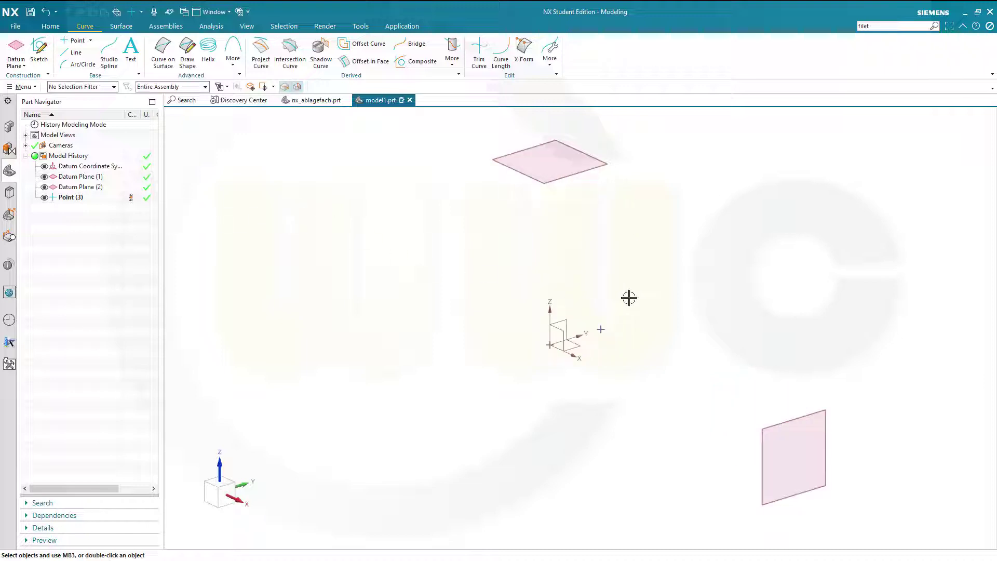
Draw a line from the origin to the new point, using the YZ plane as its support plane.
{"action": "scroll", "coordinate": [635, 298], "scroll_direction": "up", "scroll_amount": 3}
{"action": "left_click", "coordinate": [74, 52]}
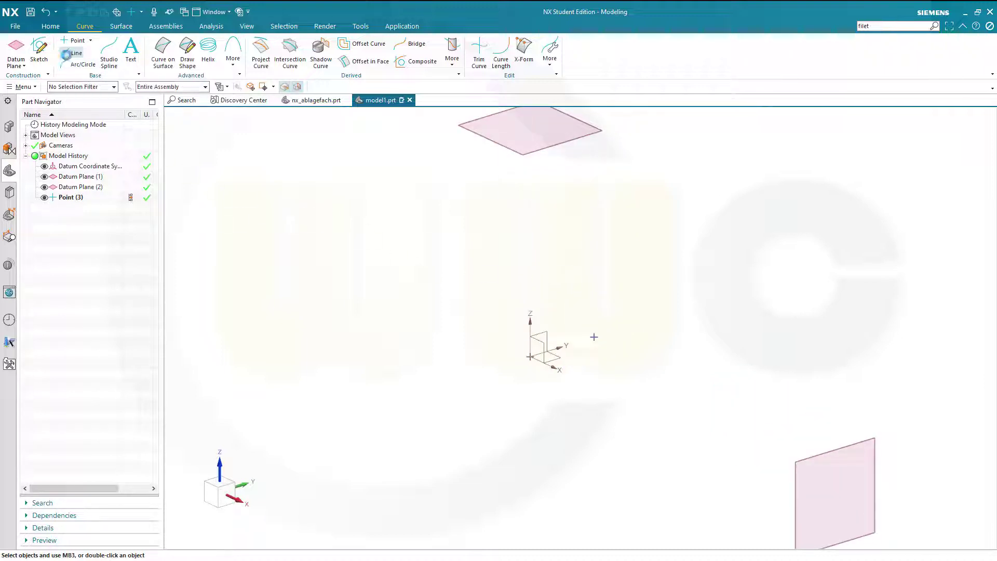
{"action": "left_click", "coordinate": [529, 356]}
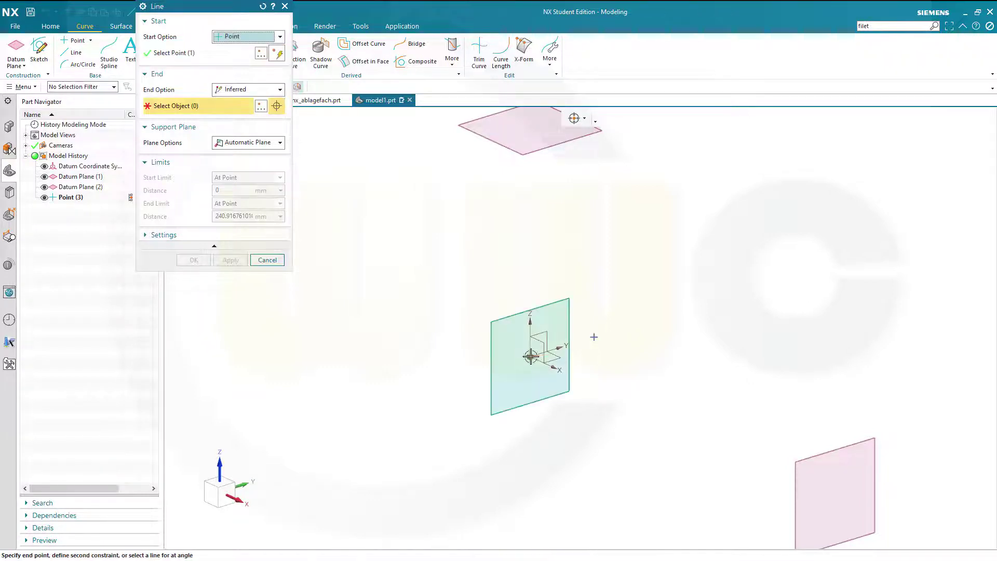
{"action": "left_click", "coordinate": [594, 337]}
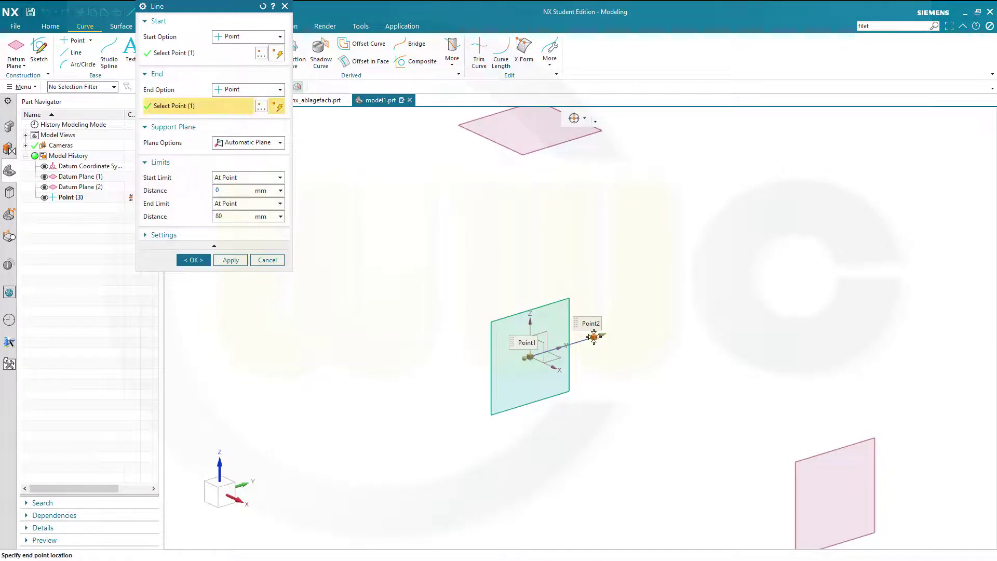
{"action": "left_click", "coordinate": [279, 142]}
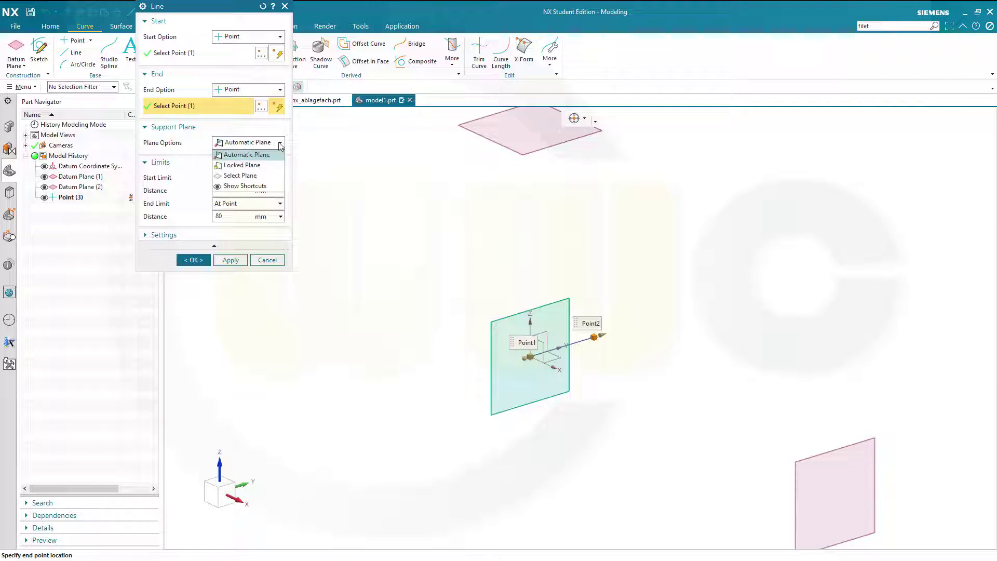
{"action": "left_click", "coordinate": [240, 175]}
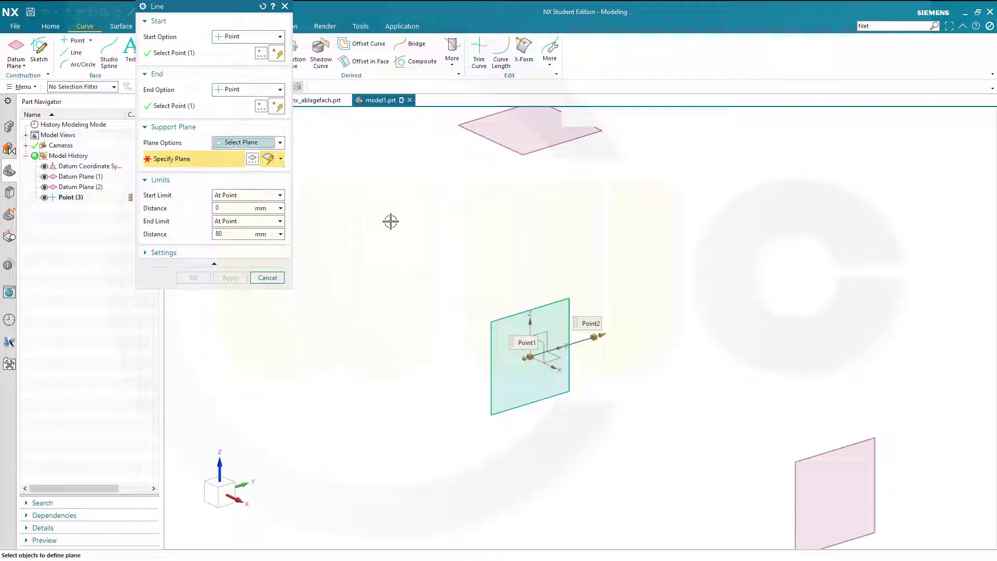
{"action": "left_click", "coordinate": [546, 327]}
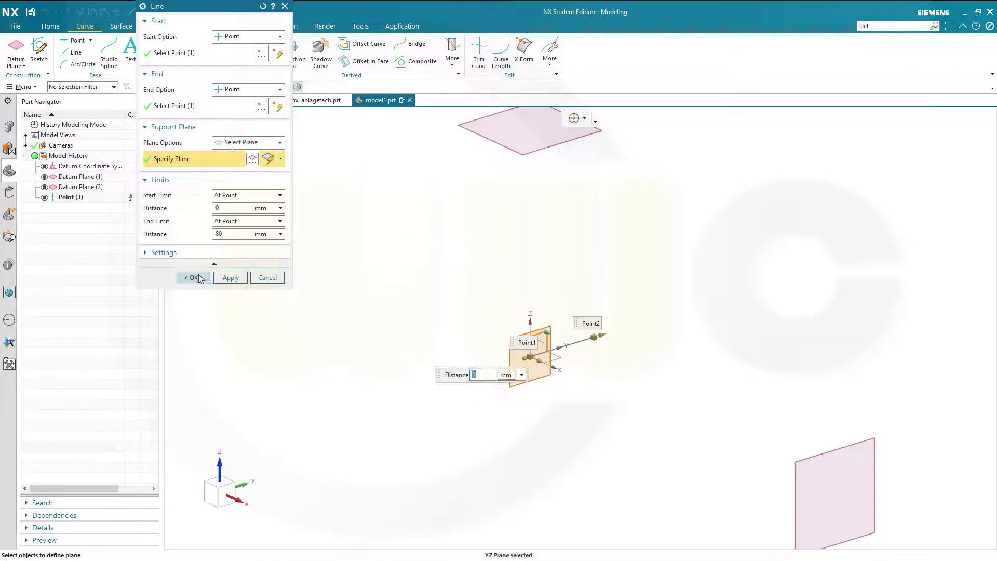
{"action": "left_click", "coordinate": [230, 278]}
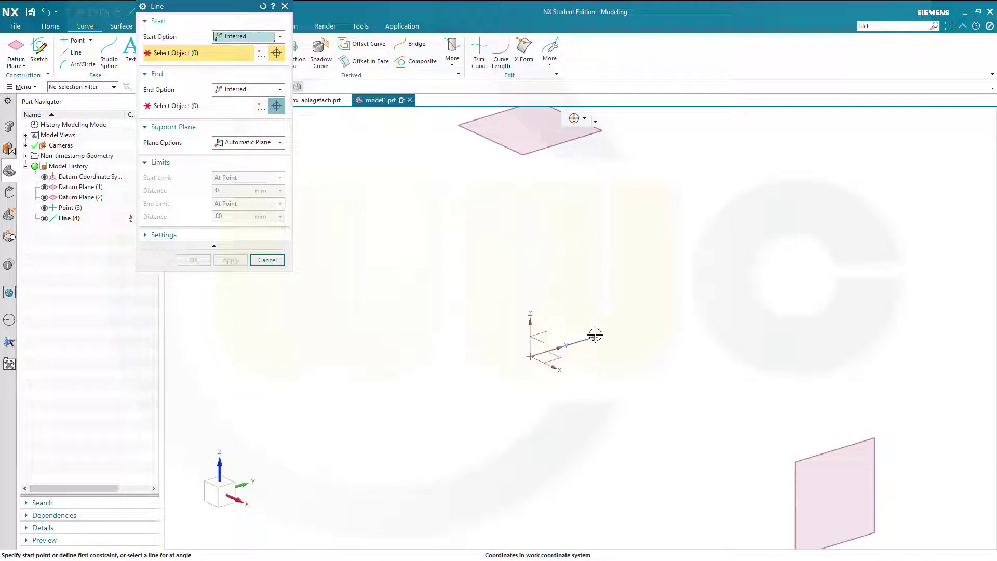
Define a second line starting at the existing point on the Y axis, at an angle of 5° to the Z axis.
{"action": "left_click", "coordinate": [595, 336]}
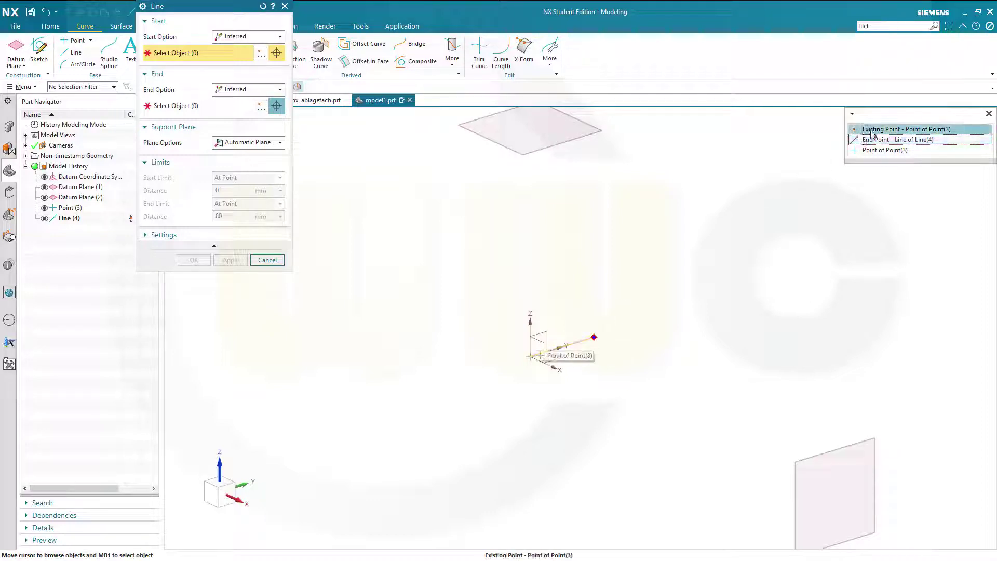
{"action": "left_click", "coordinate": [883, 150]}
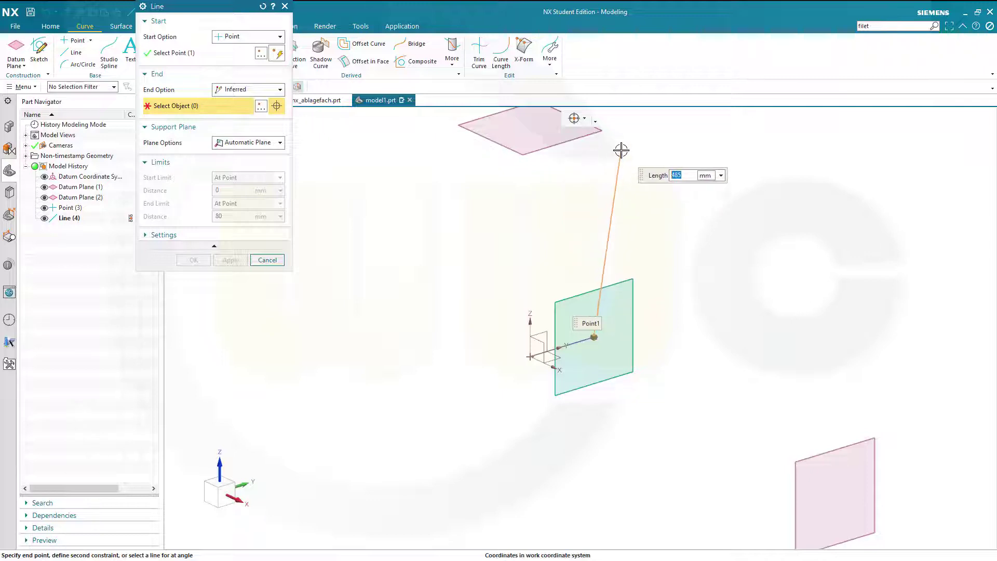
{"action": "left_click", "coordinate": [280, 90]}
{"action": "left_click", "coordinate": [237, 133]}
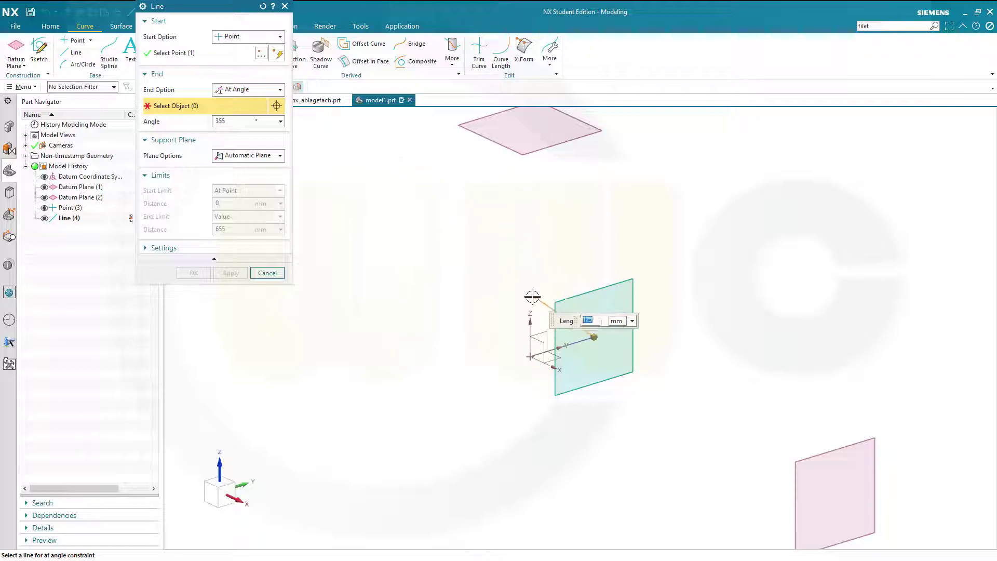
{"action": "left_click", "coordinate": [529, 316]}
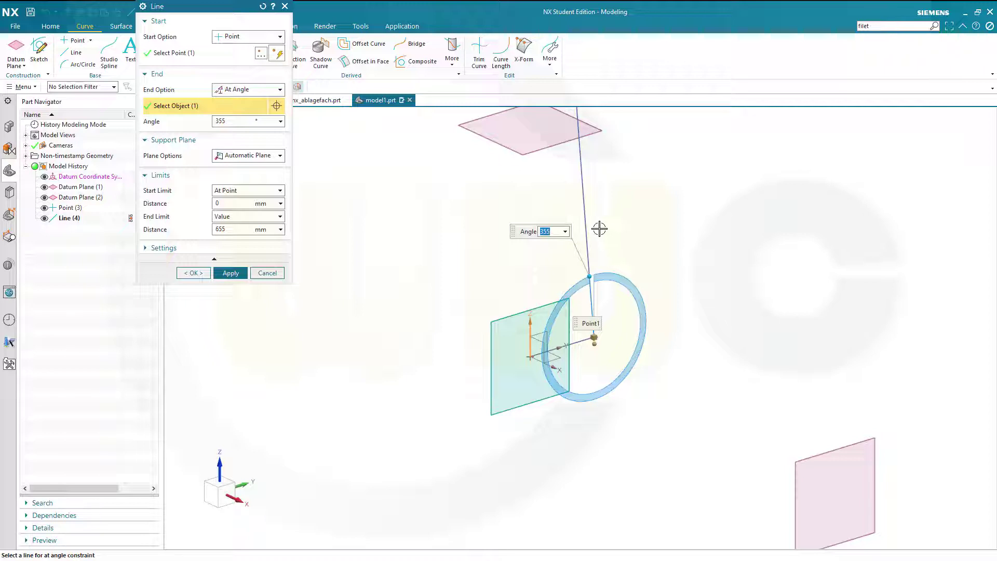
{"action": "left_click_drag", "start_coordinate": [583, 280], "coordinate": [583, 244]}
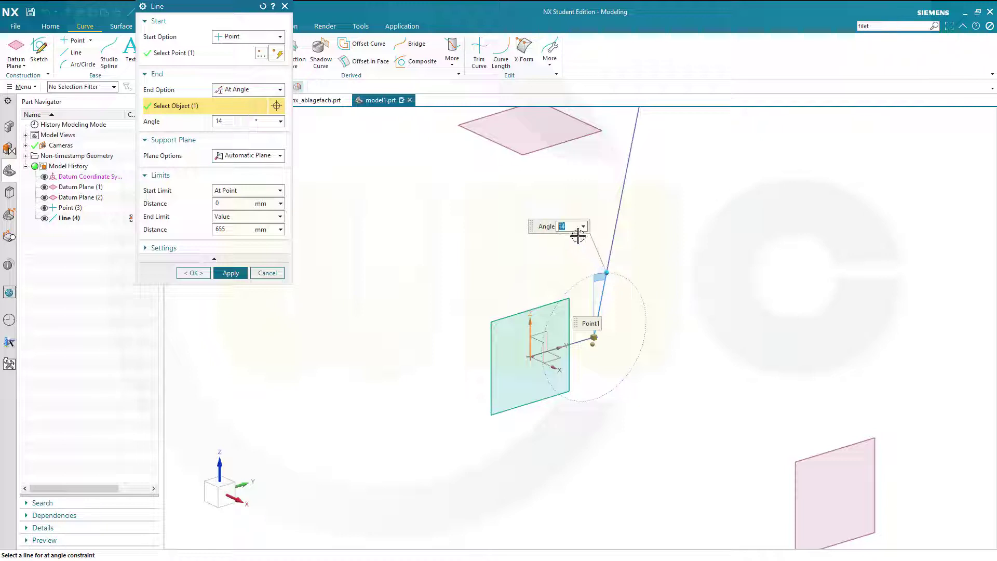
{"action": "key", "text": "Return"}
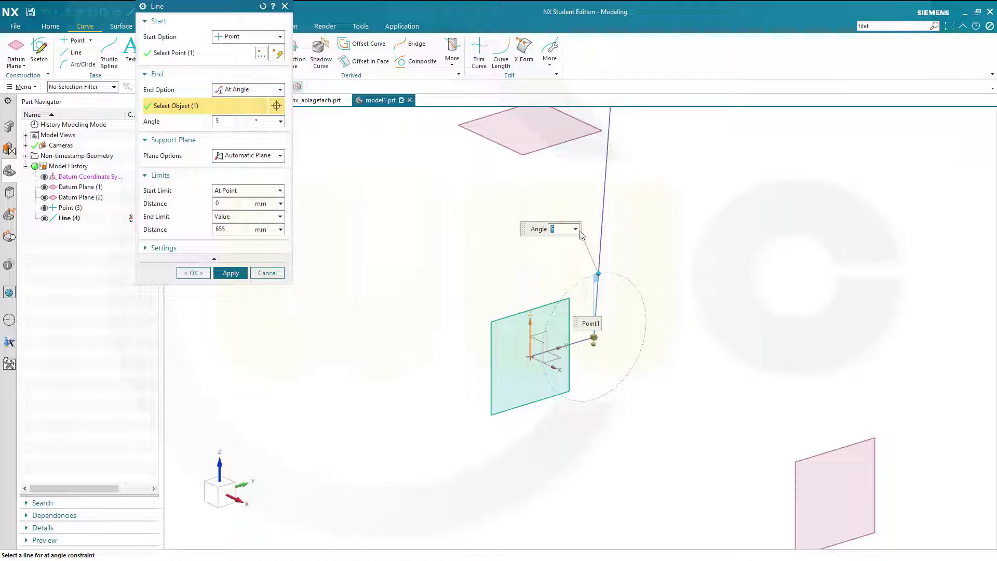
Set the angled line's end limit to Until Selected at the upper horizontal datum plane and create the line.
{"action": "left_click", "coordinate": [280, 217]}
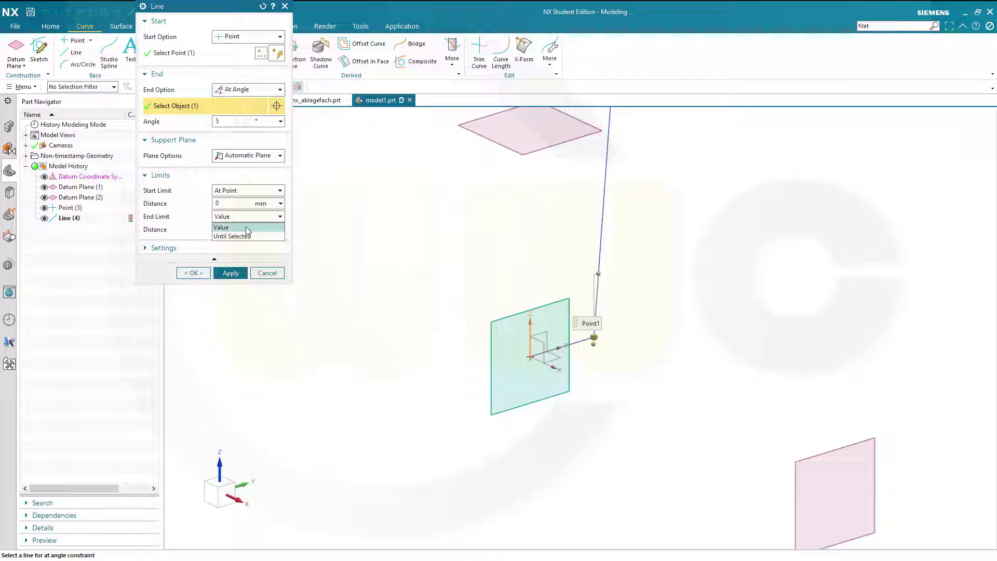
{"action": "left_click", "coordinate": [251, 237]}
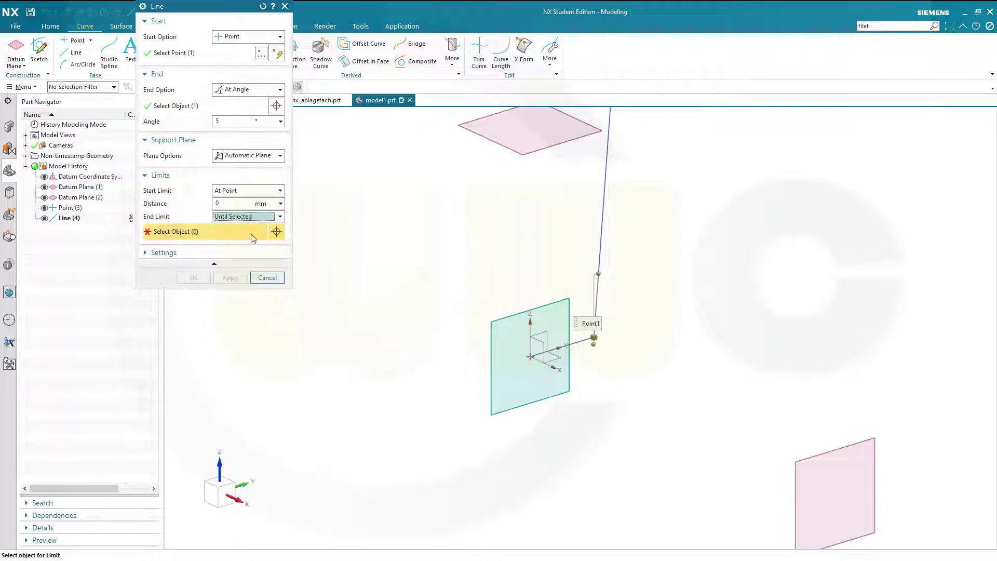
{"action": "left_click", "coordinate": [513, 153]}
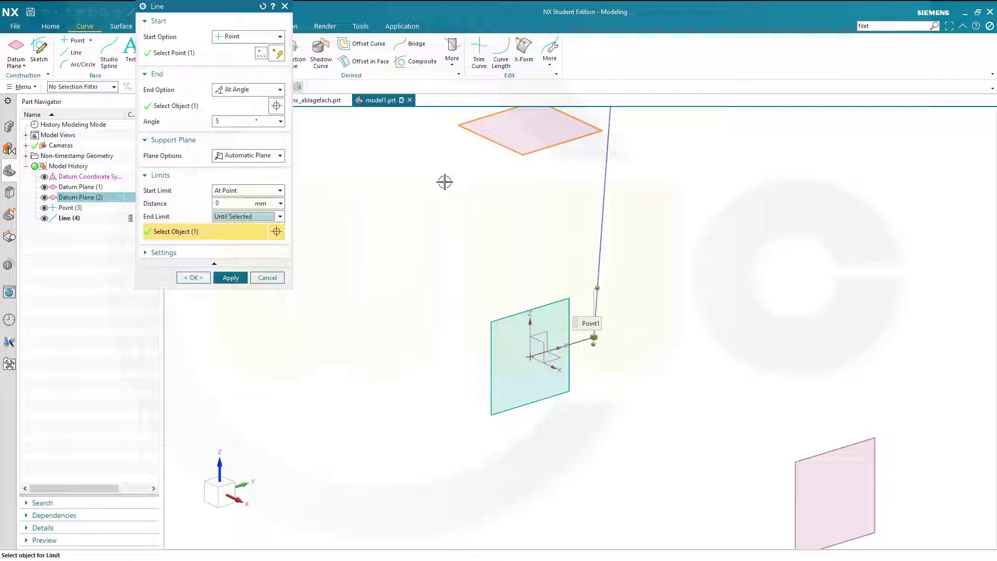
{"action": "left_click", "coordinate": [192, 277]}
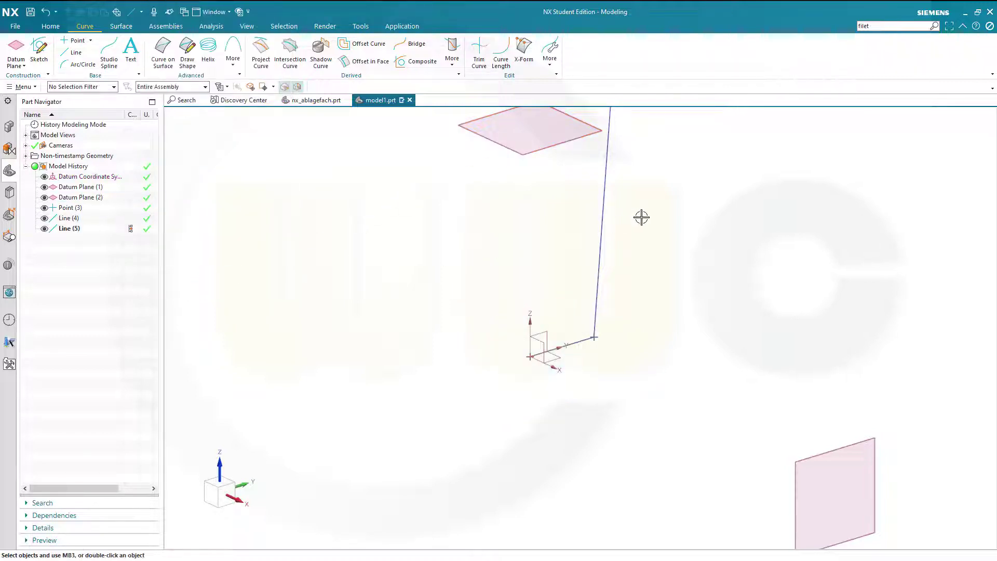
Create an arc tangent to the 5° angled line and the horizontal base line using the Arc Tangent-Tangent-Radius command.
{"action": "scroll", "coordinate": [648, 210], "scroll_direction": "up", "scroll_amount": 1}
{"action": "scroll", "coordinate": [671, 197], "scroll_direction": "down", "scroll_amount": 2}
{"action": "middle_click_drag", "start_coordinate": [673, 190], "coordinate": [623, 237]}
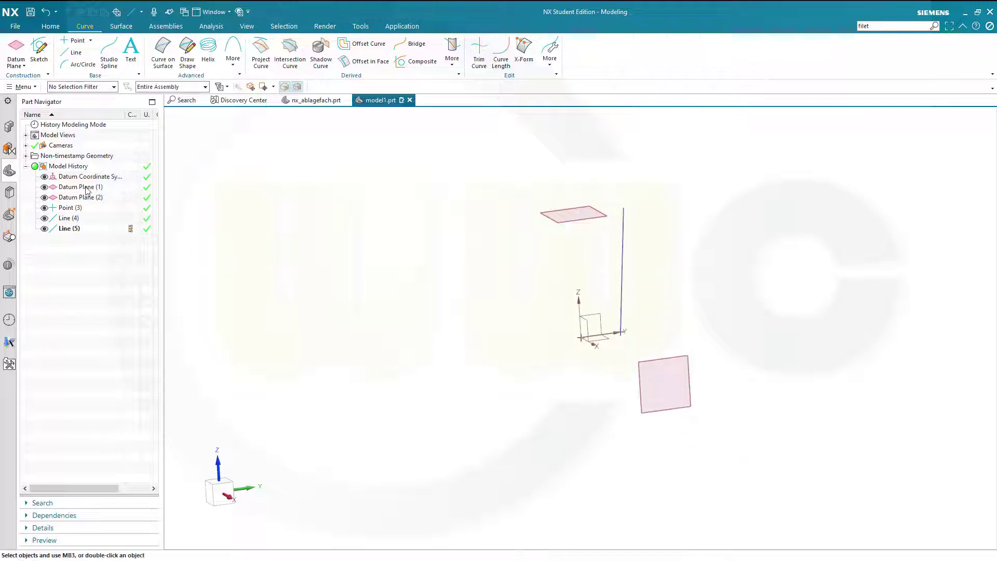
{"action": "left_click", "coordinate": [36, 89]}
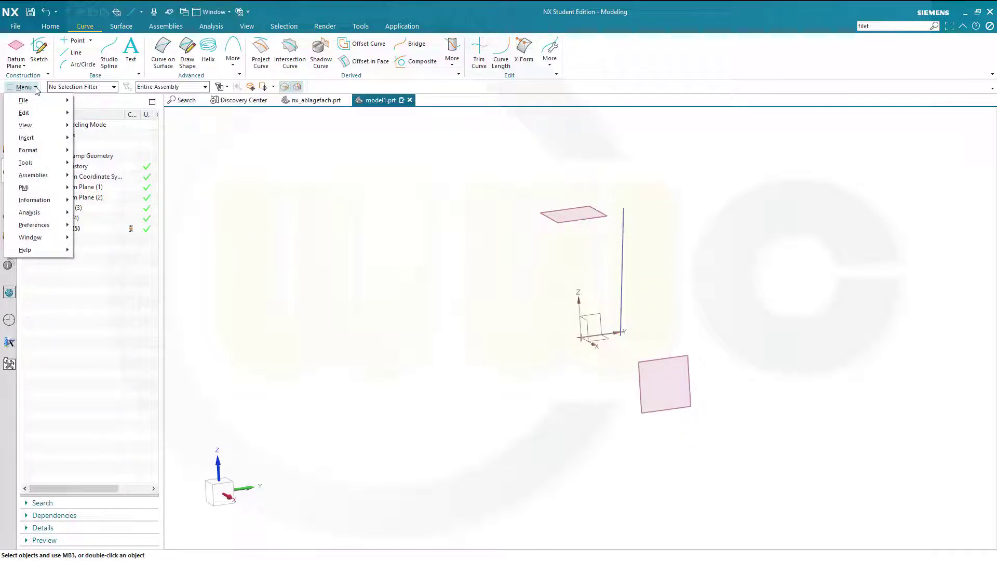
{"action": "mouse_move", "coordinate": [43, 136]}
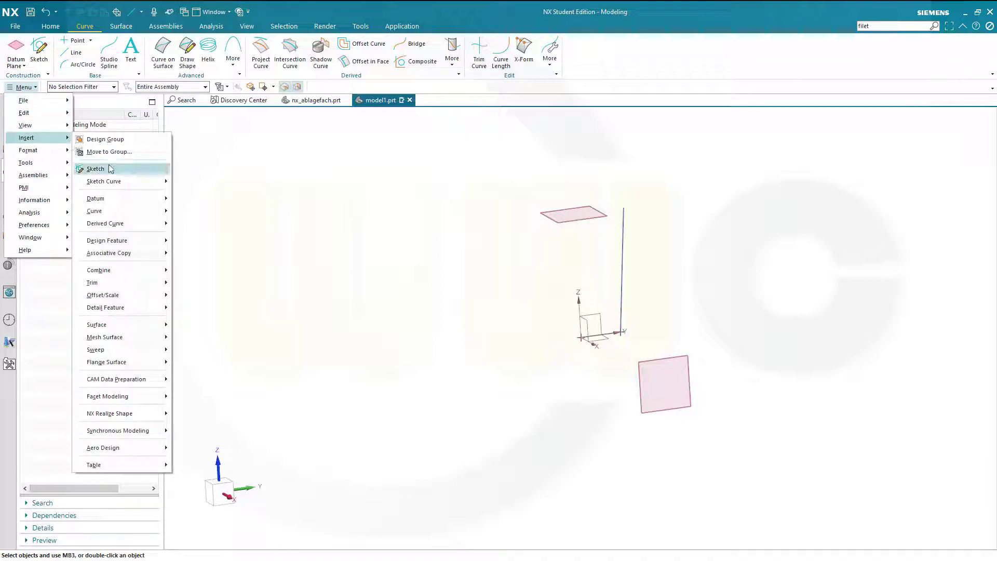
{"action": "mouse_move", "coordinate": [121, 199]}
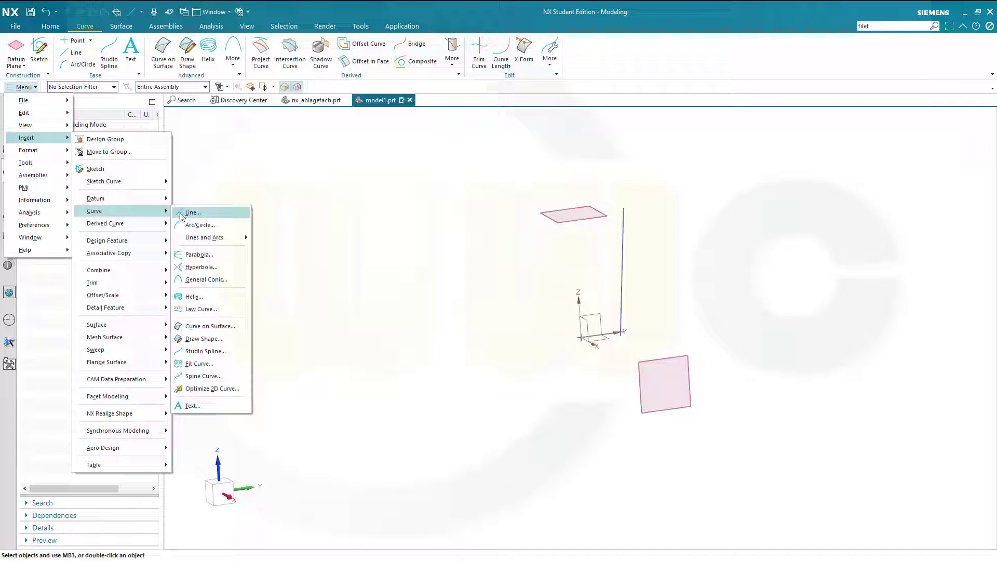
{"action": "mouse_move", "coordinate": [212, 239]}
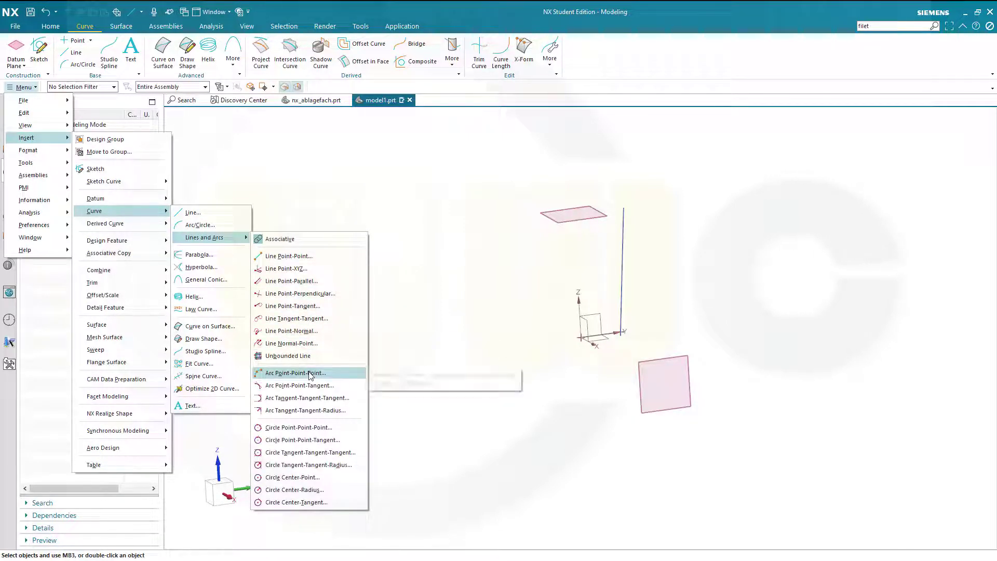
{"action": "left_click", "coordinate": [299, 411]}
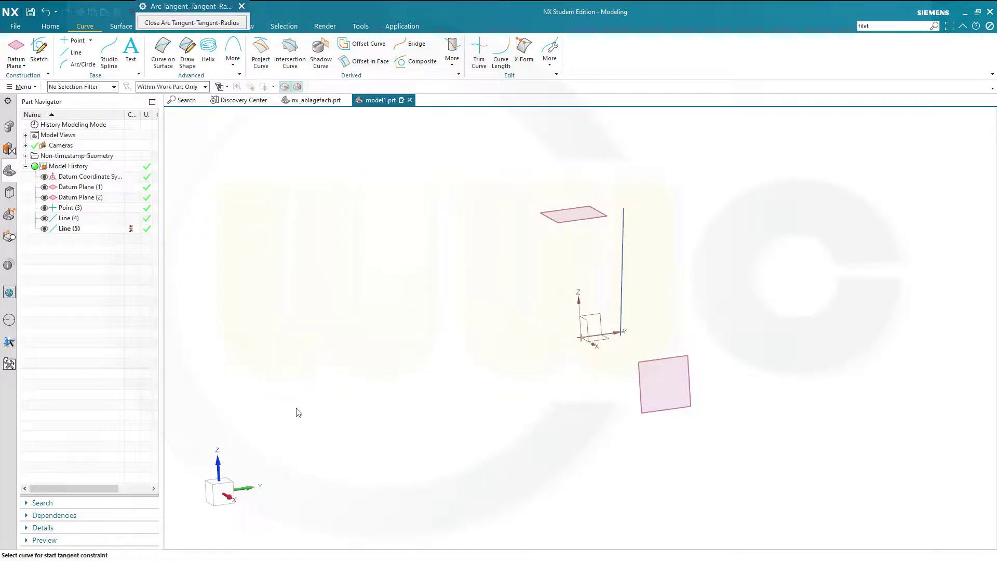
{"action": "scroll", "coordinate": [652, 310], "scroll_direction": "up", "scroll_amount": 5}
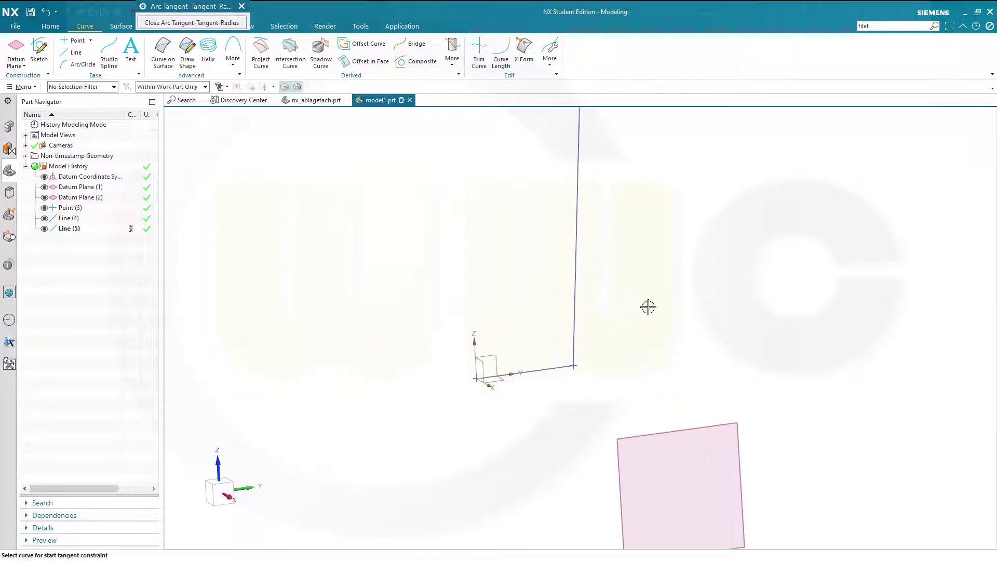
{"action": "left_click", "coordinate": [573, 265]}
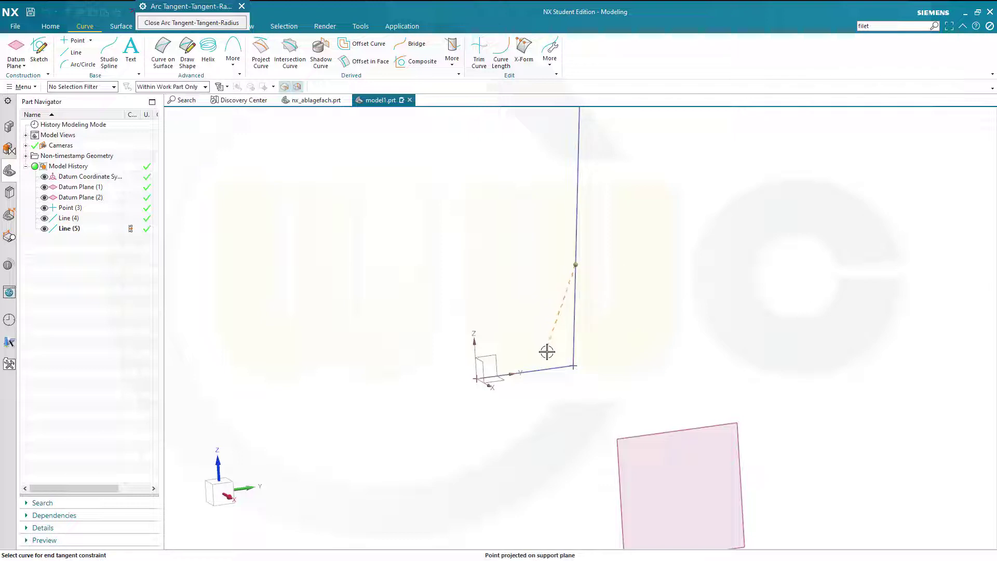
{"action": "left_click", "coordinate": [545, 367]}
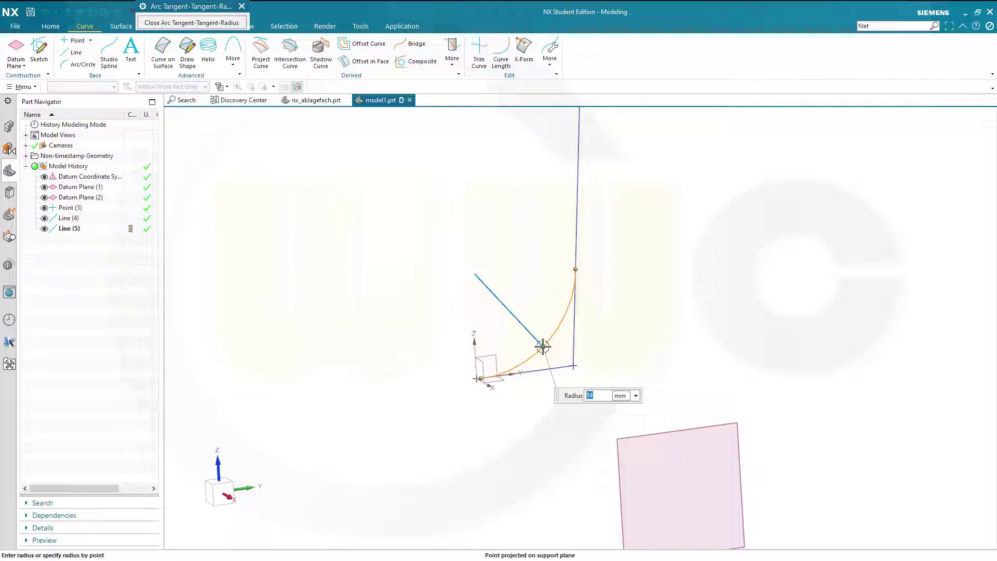
{"action": "left_click", "coordinate": [543, 346]}
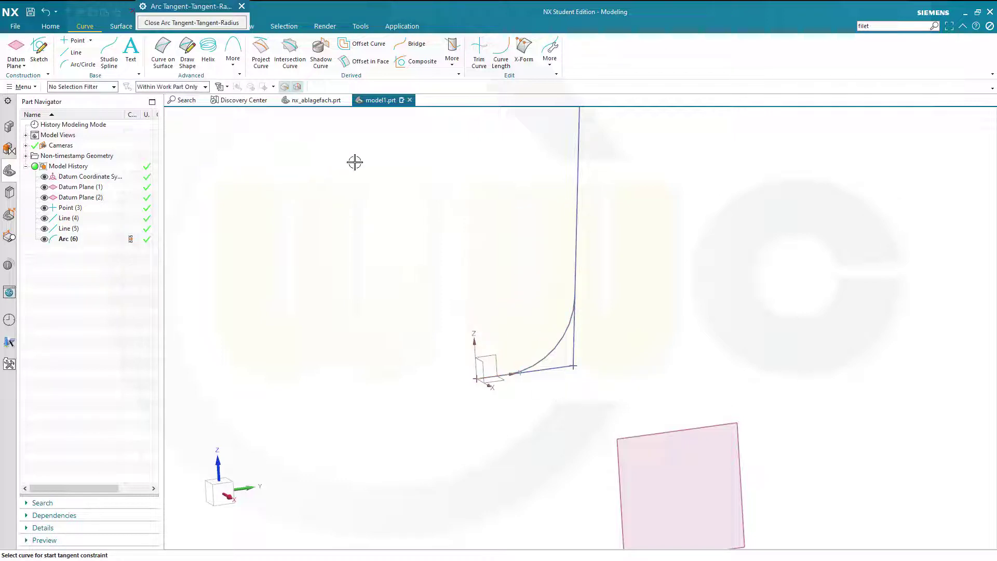
{"action": "key", "text": "Escape"}
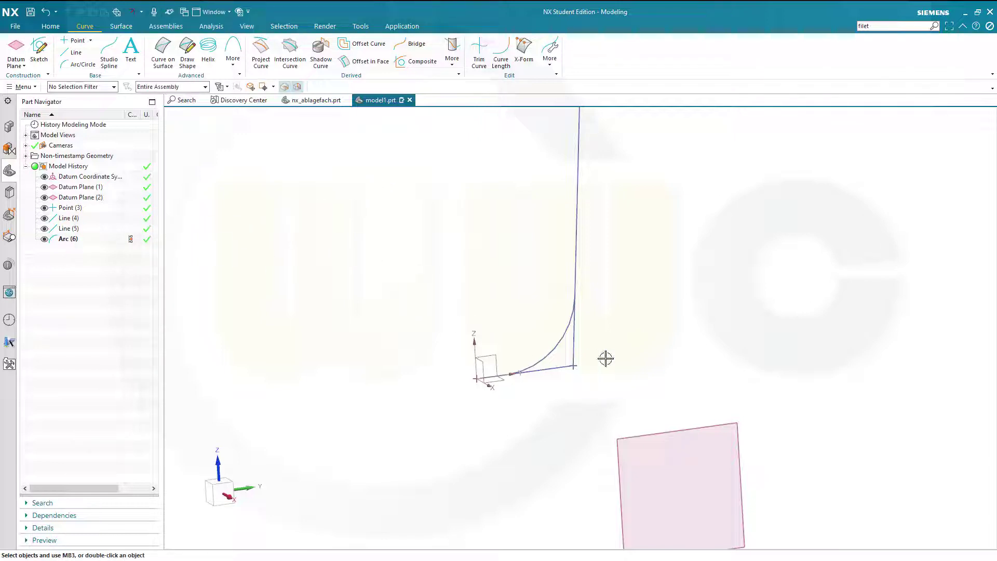
Trim the horizontal base line at its tangent point with the arc, keeping the portion toward the origin.
{"action": "scroll", "coordinate": [606, 358], "scroll_direction": "up", "scroll_amount": 4}
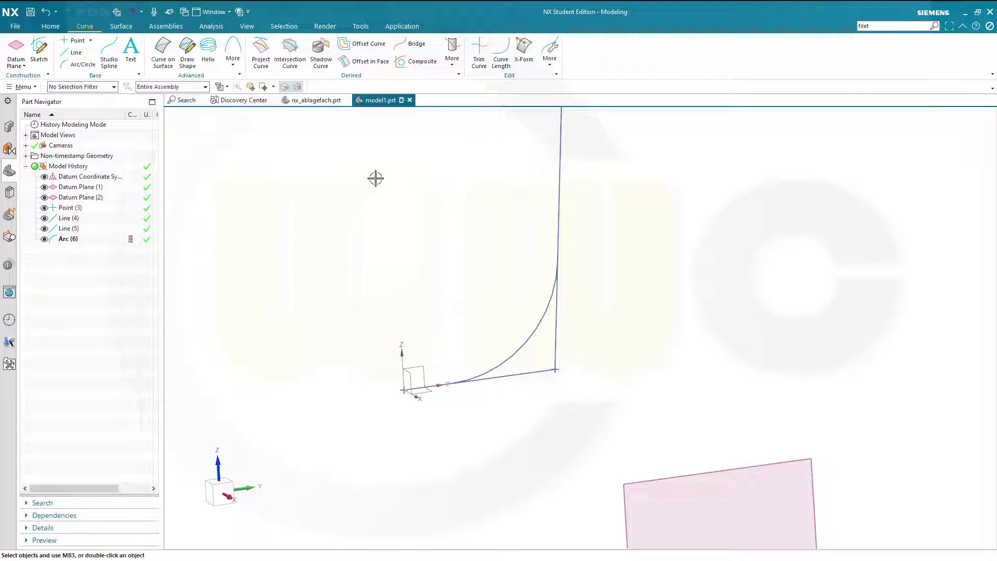
{"action": "left_click", "coordinate": [479, 52]}
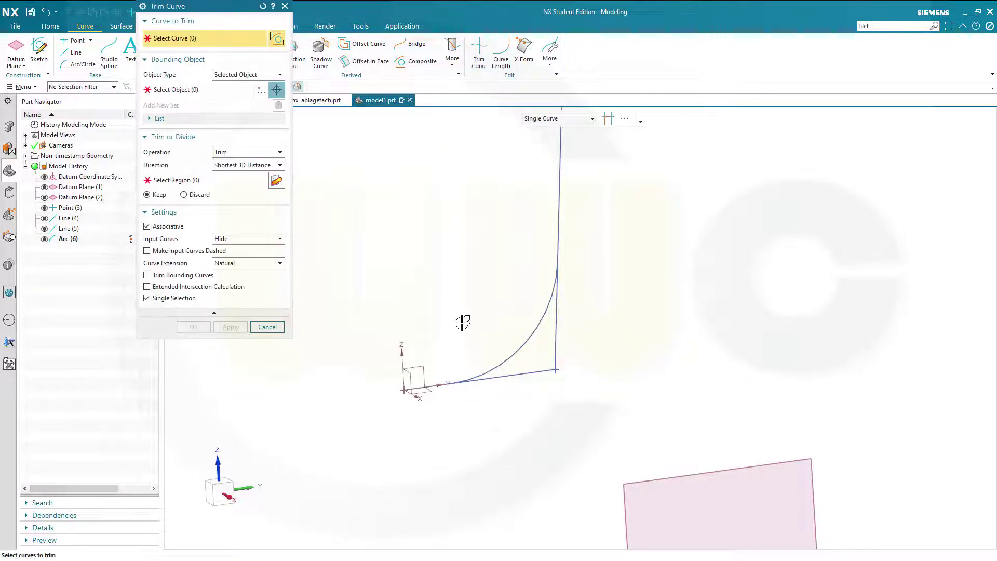
{"action": "scroll", "coordinate": [463, 322], "scroll_direction": "up", "scroll_amount": 2}
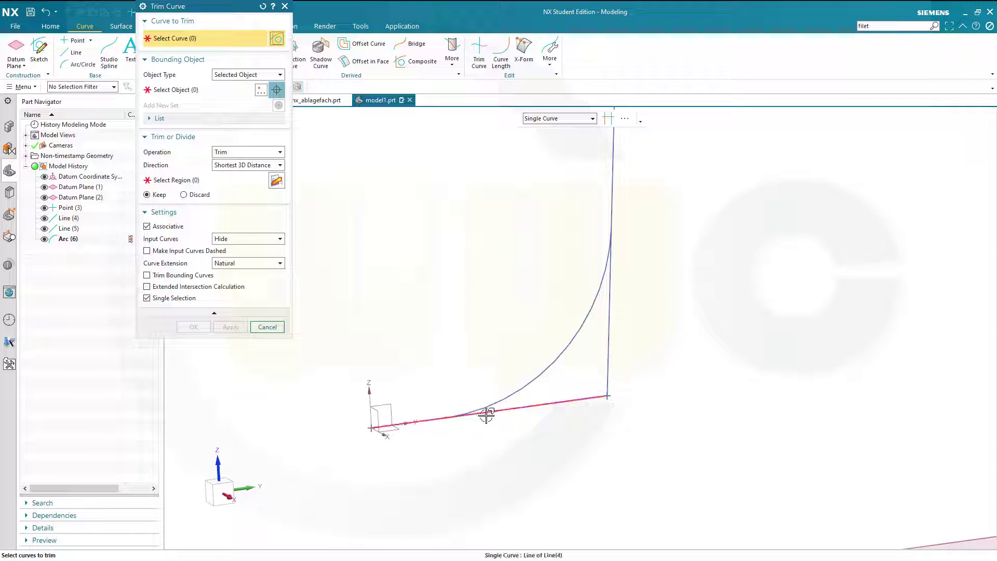
{"action": "left_click", "coordinate": [401, 425]}
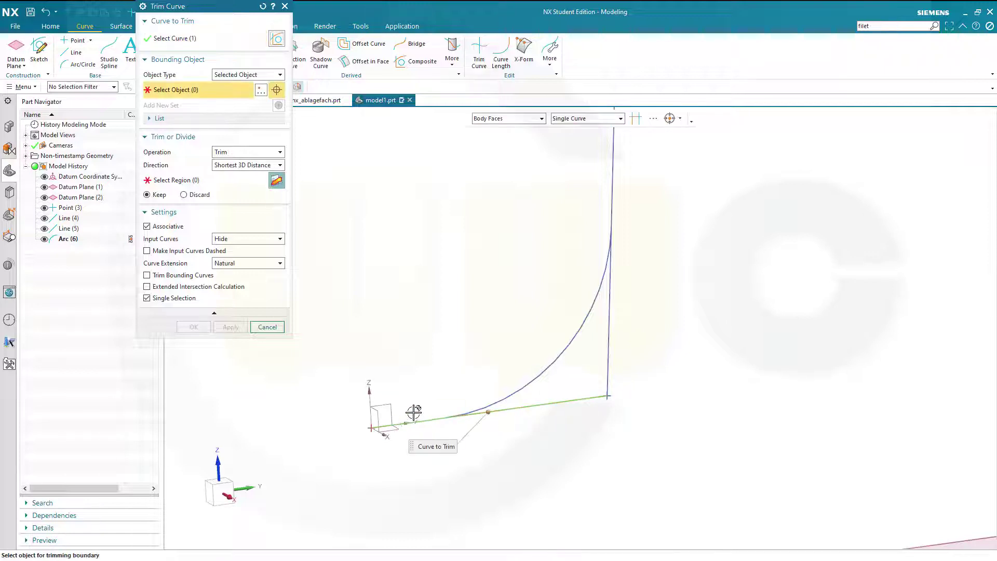
{"action": "left_click", "coordinate": [446, 417]}
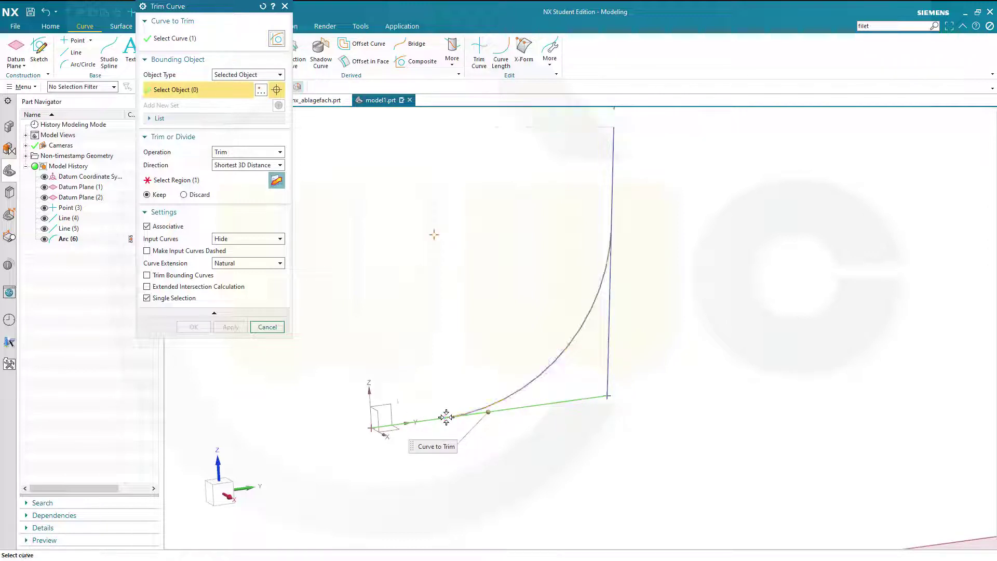
{"action": "left_click", "coordinate": [230, 327]}
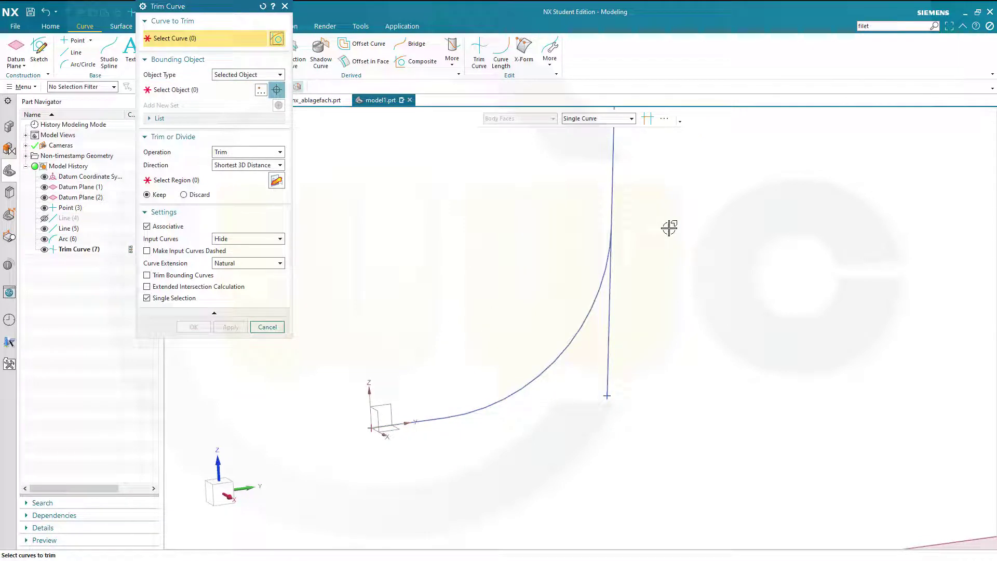
Trim the angled line at the arc's upper tangent point, keeping the portion above the arc.
{"action": "left_click", "coordinate": [610, 170]}
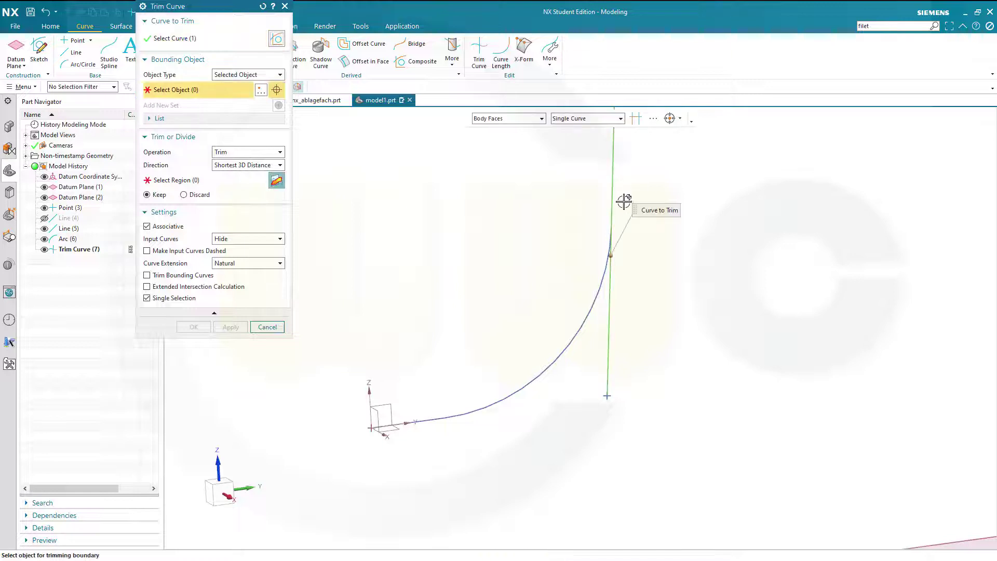
{"action": "left_click", "coordinate": [611, 226]}
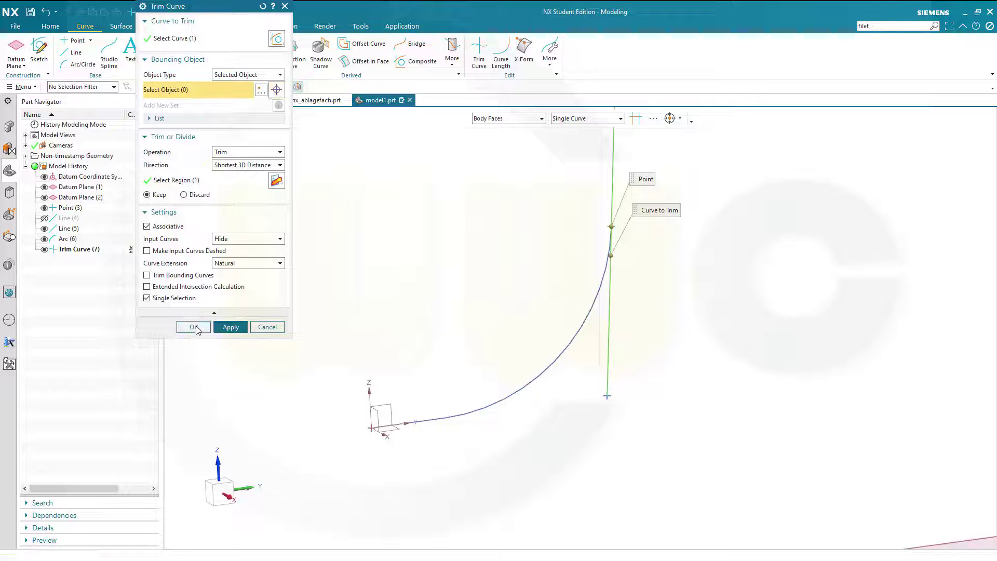
{"action": "left_click", "coordinate": [194, 327]}
Extrude the tangent profile of lines and arc from distance 0 mm Until Selected at the vertical datum plane, with no offset.
{"action": "scroll", "coordinate": [692, 272], "scroll_direction": "down", "scroll_amount": 3}
{"action": "middle_click_drag", "start_coordinate": [724, 228], "coordinate": [691, 346], "text": "shift"}
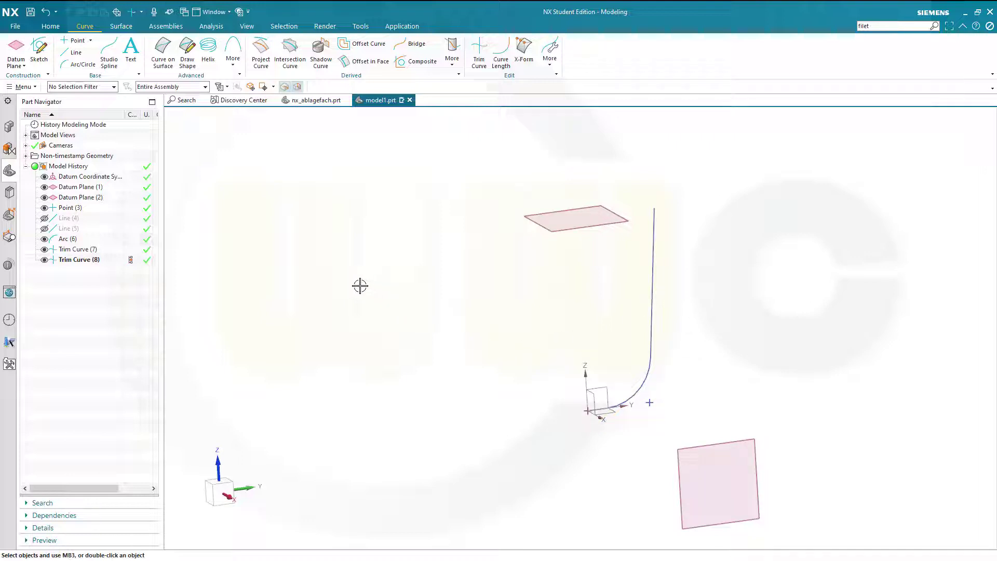
{"action": "left_click", "coordinate": [51, 26]}
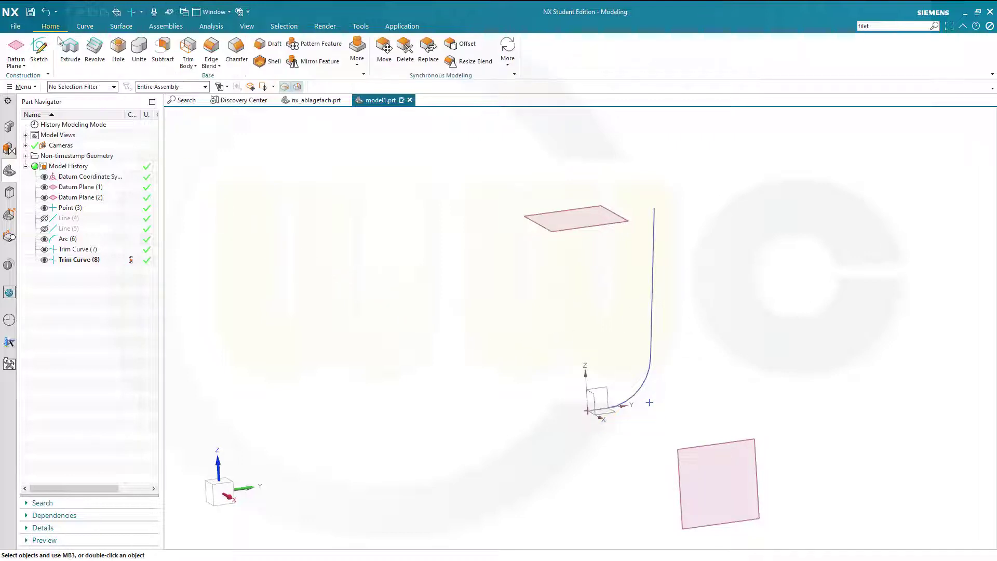
{"action": "left_click", "coordinate": [71, 49]}
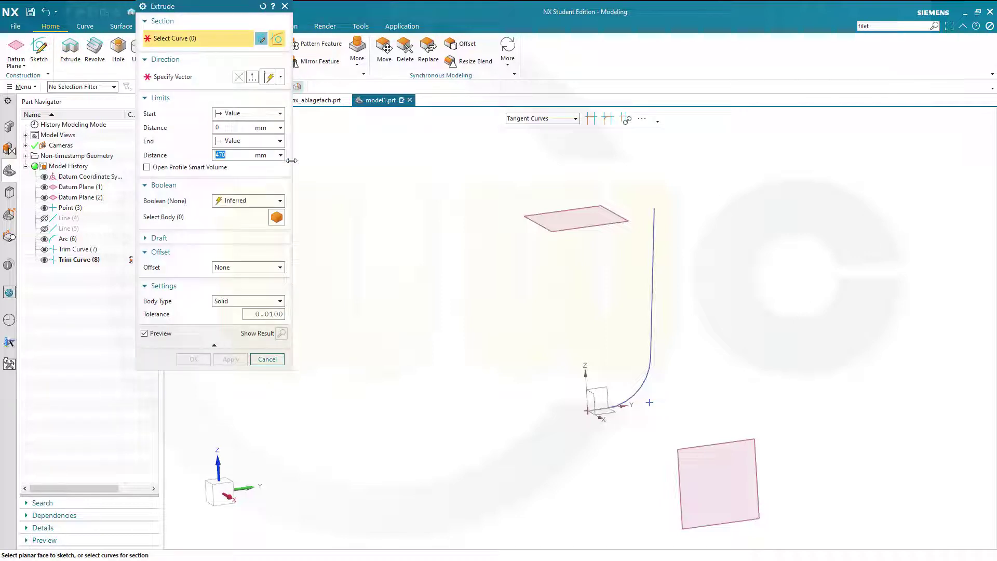
{"action": "left_click", "coordinate": [654, 221]}
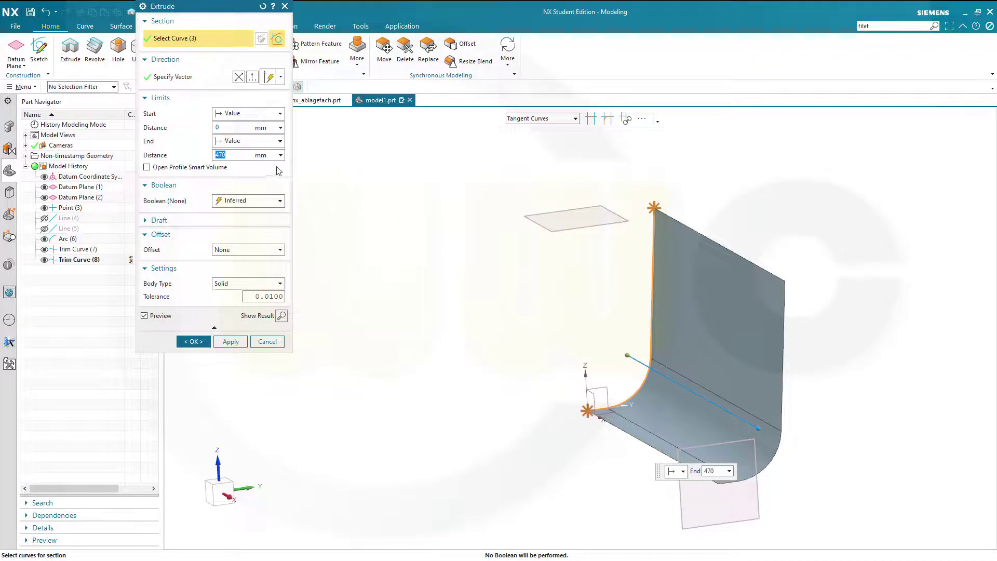
{"action": "left_click", "coordinate": [279, 142]}
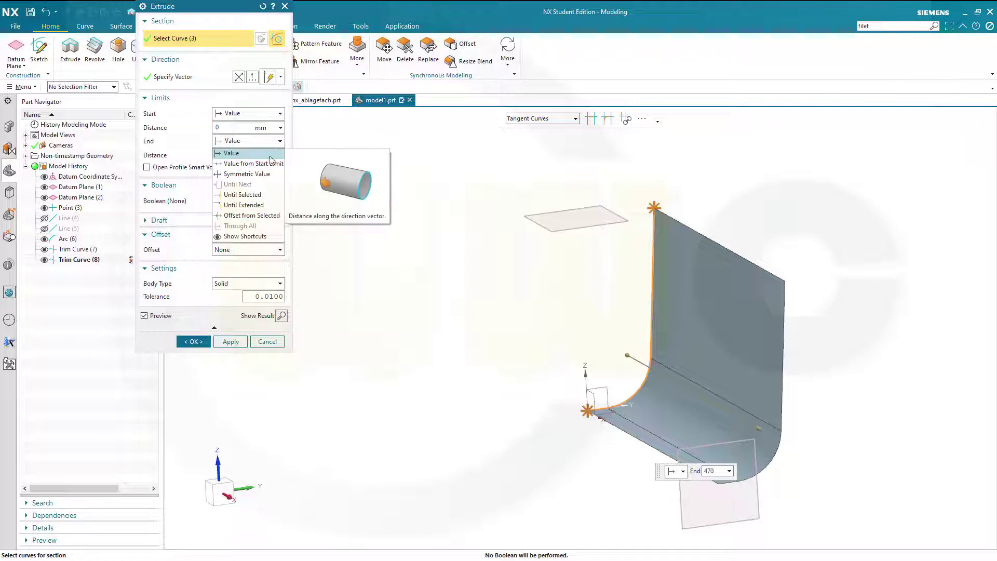
{"action": "left_click", "coordinate": [242, 195]}
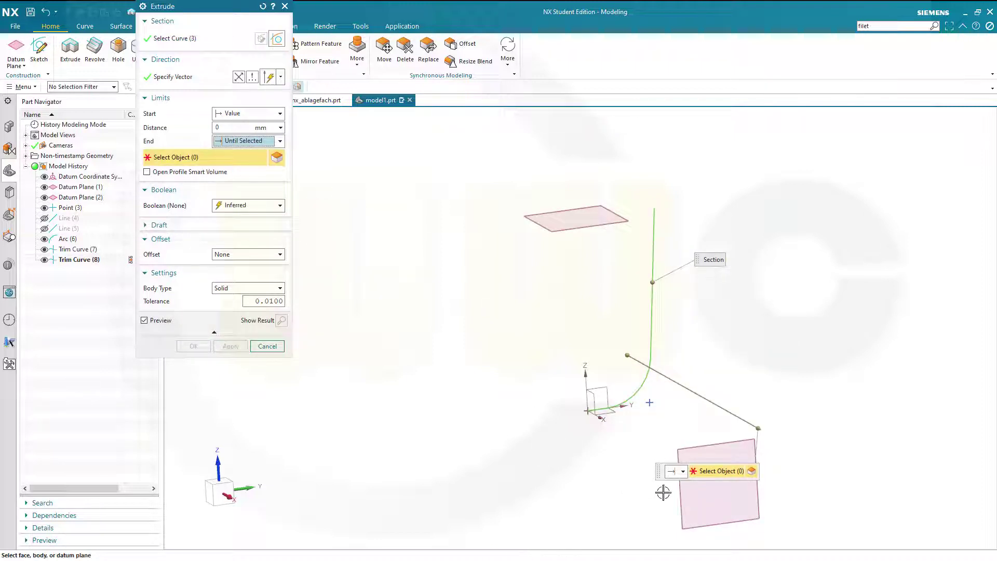
{"action": "left_click", "coordinate": [682, 500]}
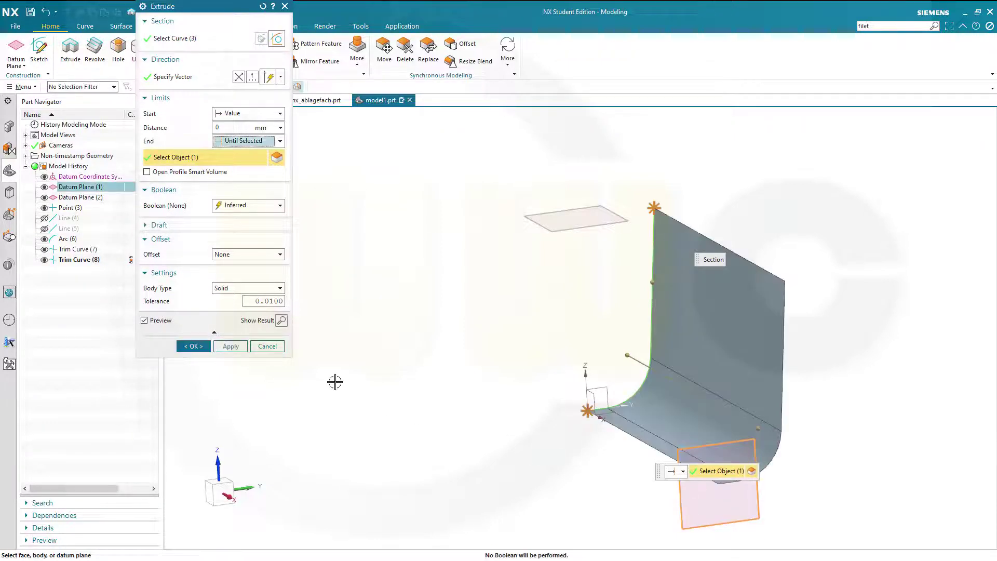
{"action": "left_click", "coordinate": [200, 345]}
Extract the three tangent edges at the far end of the extruded surface as a composite curve.
{"action": "middle_click_drag", "start_coordinate": [489, 344], "coordinate": [535, 366]}
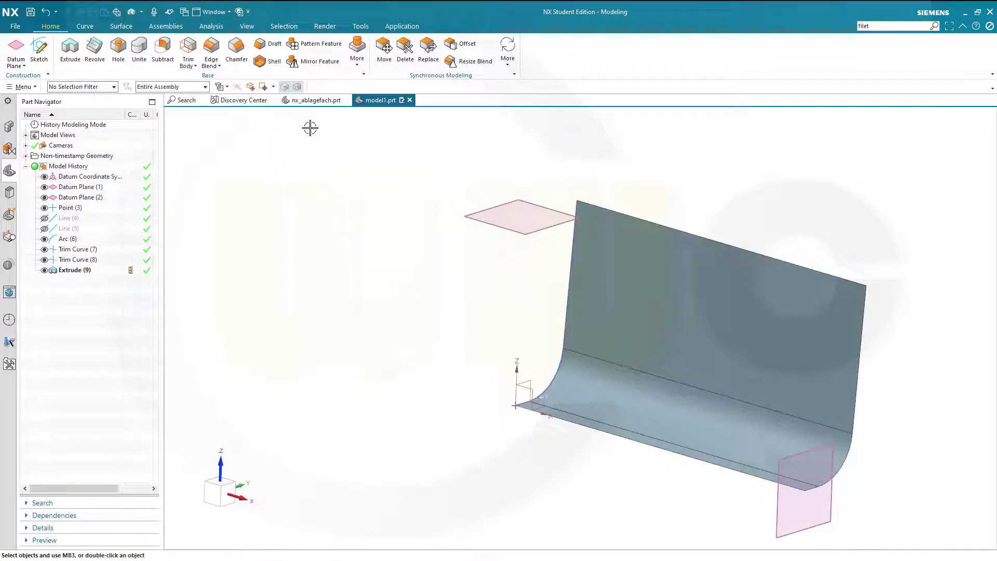
{"action": "left_click", "coordinate": [357, 68]}
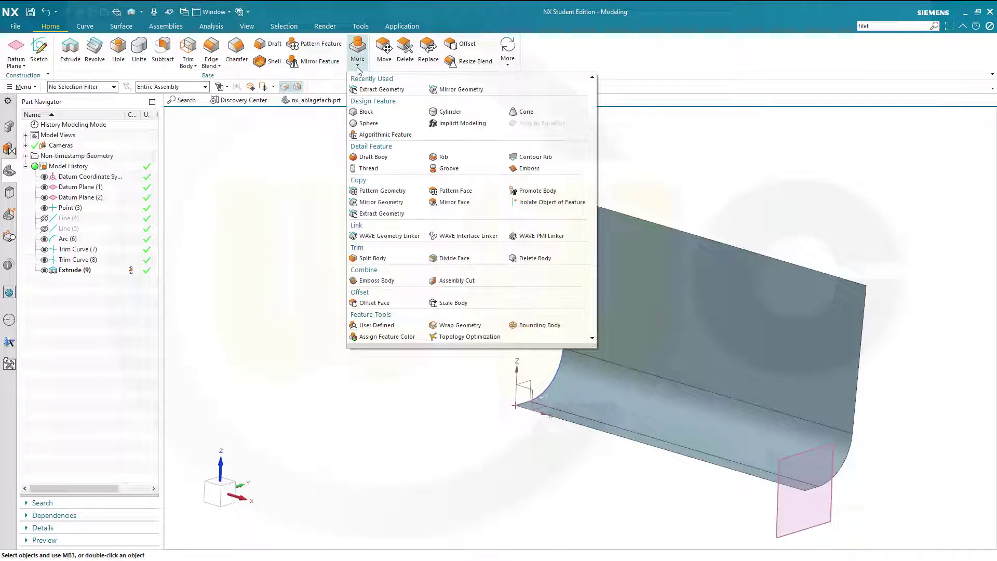
{"action": "left_click", "coordinate": [382, 214]}
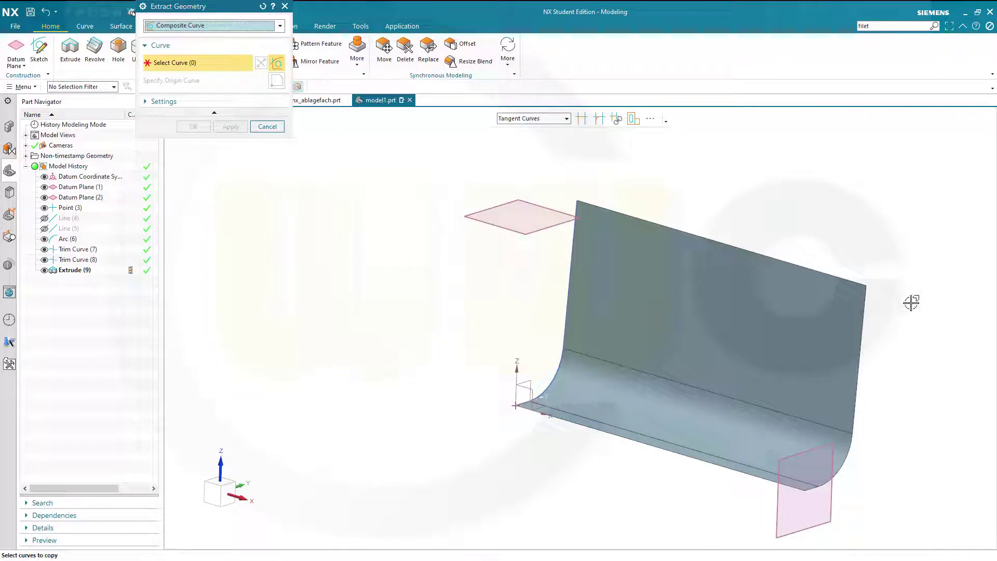
{"action": "left_click", "coordinate": [875, 305]}
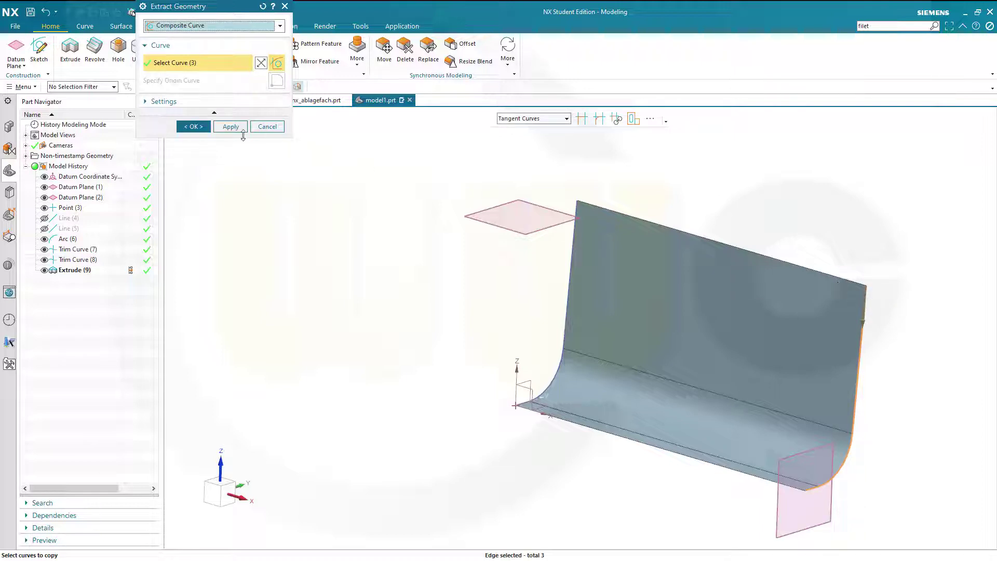
{"action": "left_click", "coordinate": [203, 128]}
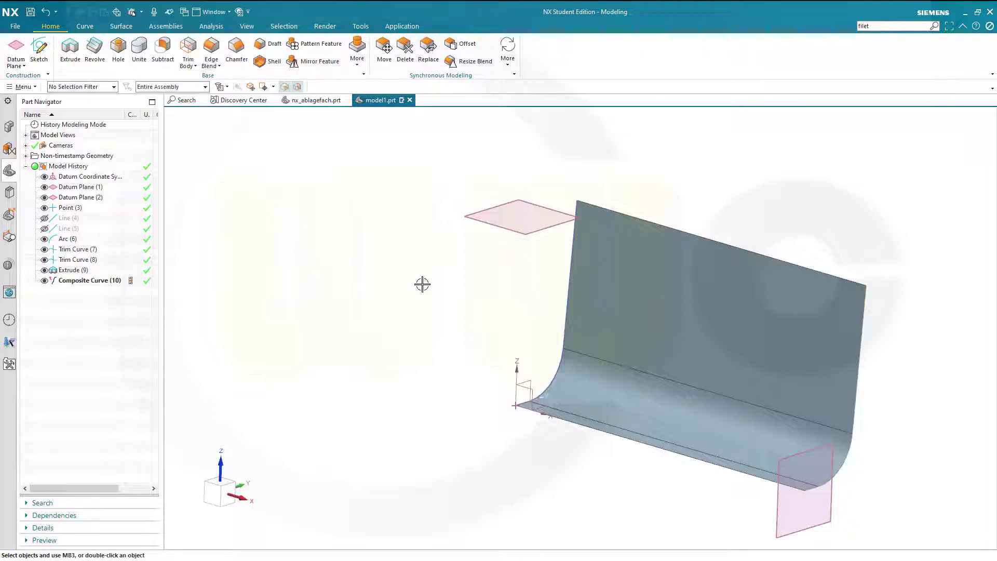
Save the part as nx_2007_ablagefach.prt.
{"action": "middle_click_drag", "start_coordinate": [347, 327], "coordinate": [330, 324]}
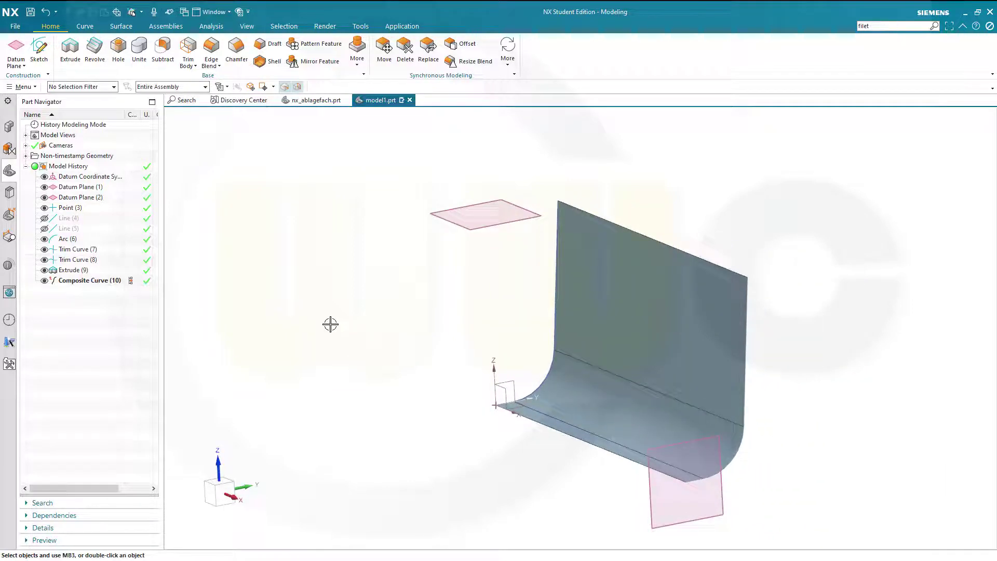
{"action": "mouse_move", "coordinate": [457, 327]}
{"action": "middle_mouse_down"}
{"action": "mouse_move", "coordinate": [472, 310]}
{"action": "mouse_move", "coordinate": [474, 333]}
{"action": "middle_mouse_up"}
{"action": "key", "text": "ctrl+s"}
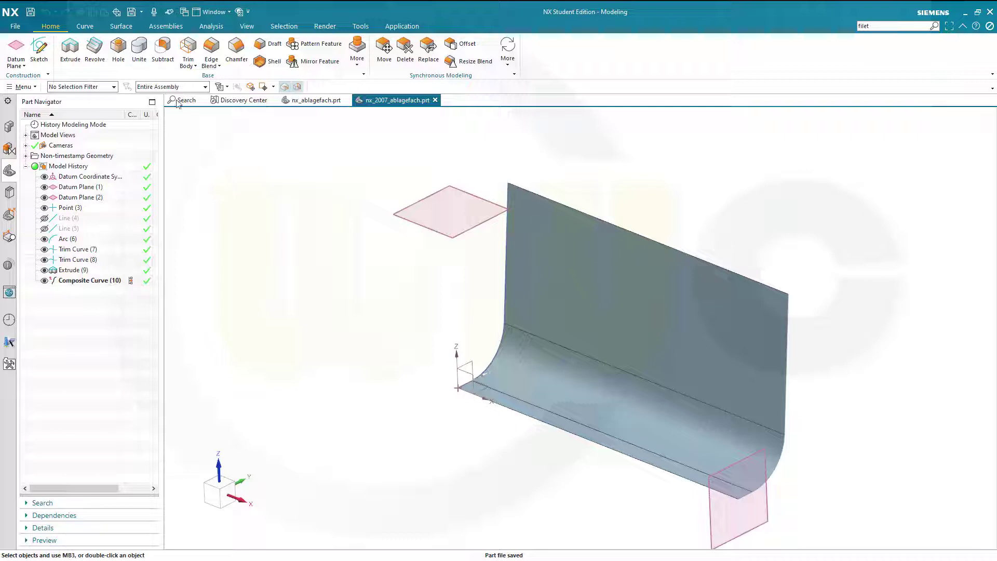
Create a point at absolute coordinates X 0, Y 0, Z 60 mm.
{"action": "left_click", "coordinate": [86, 27]}
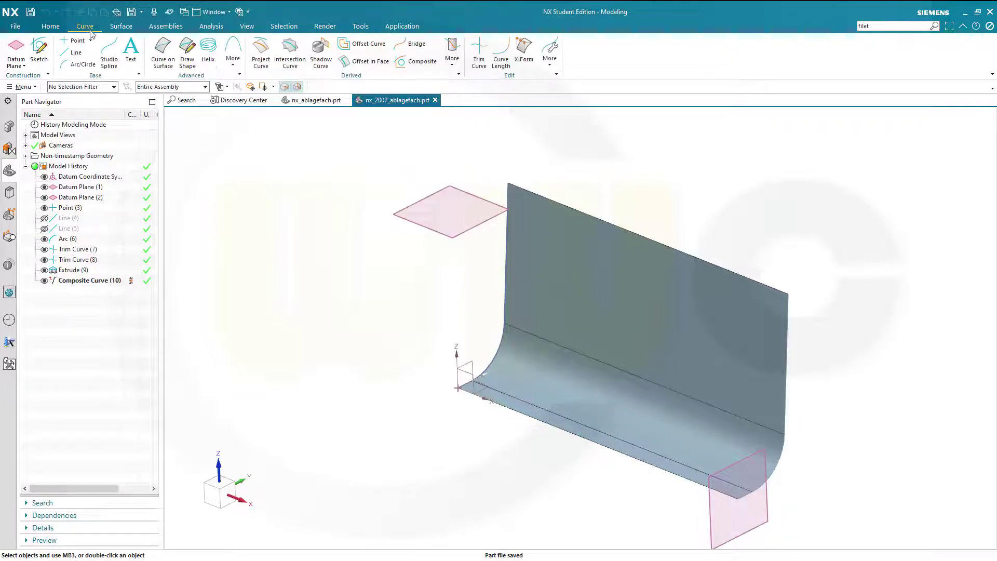
{"action": "left_click", "coordinate": [76, 41]}
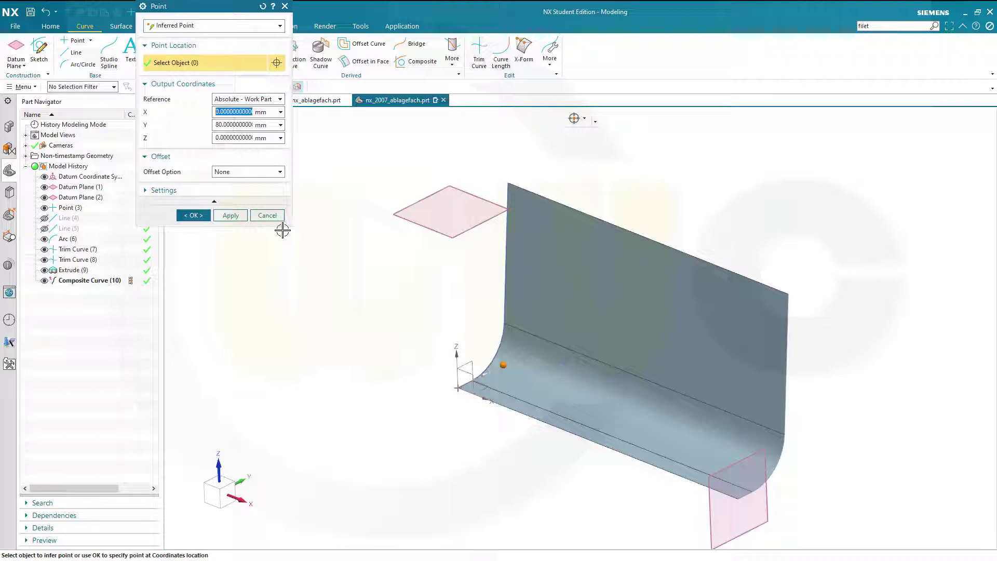
{"action": "double_click", "coordinate": [217, 126]}
{"action": "type", "text": "0"}
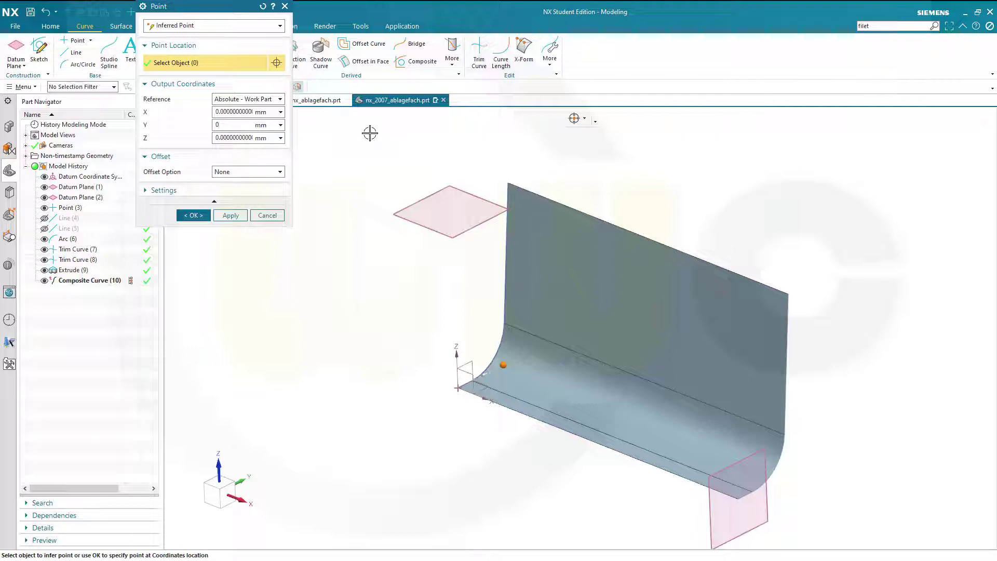
{"action": "key", "text": "Tab"}
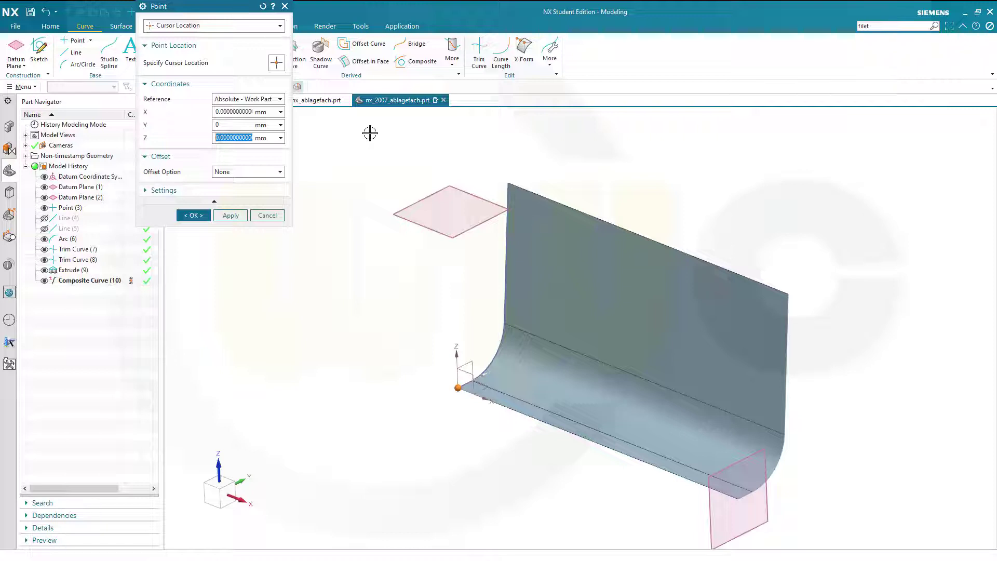
{"action": "type", "text": "60"}
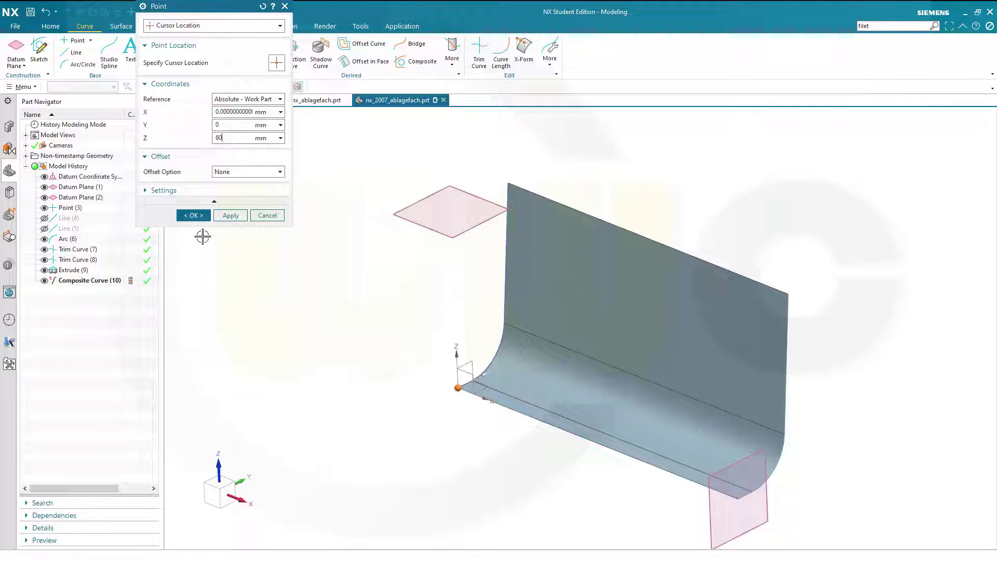
{"action": "left_click", "coordinate": [194, 216]}
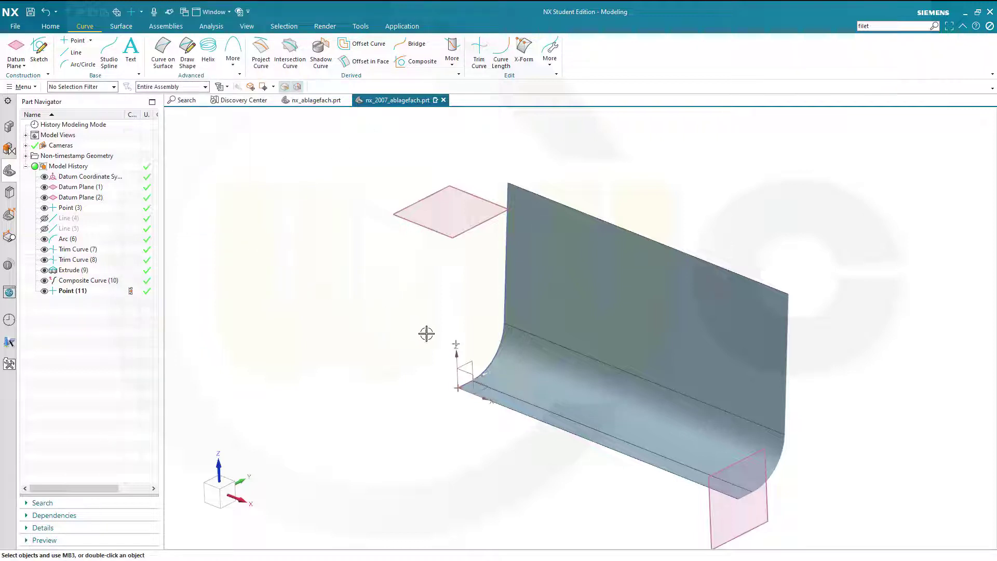
Begin a center-based arc at the point above the origin, with the datum coordinate system's XZ plane as its support plane.
{"action": "left_click", "coordinate": [81, 63]}
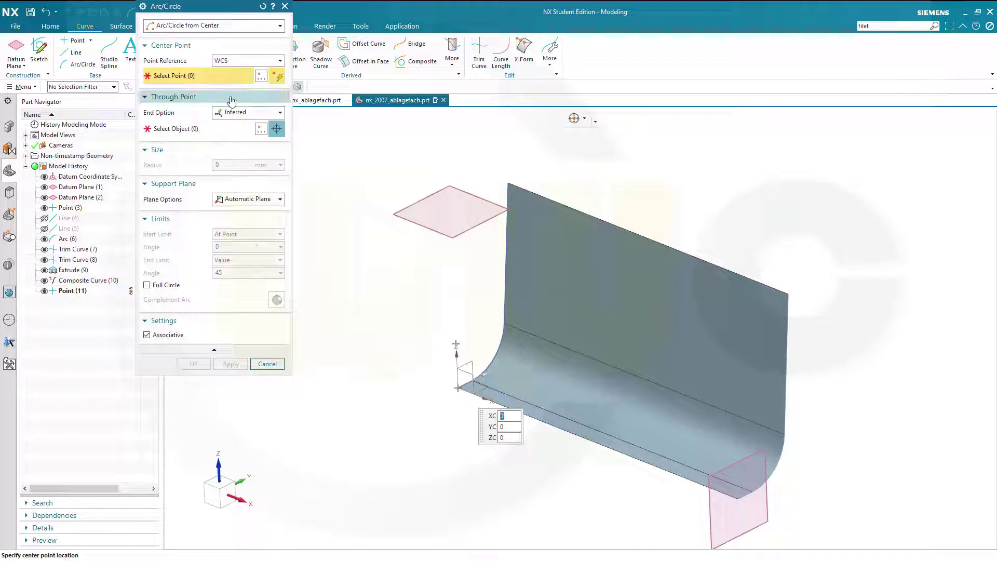
{"action": "left_click", "coordinate": [281, 26]}
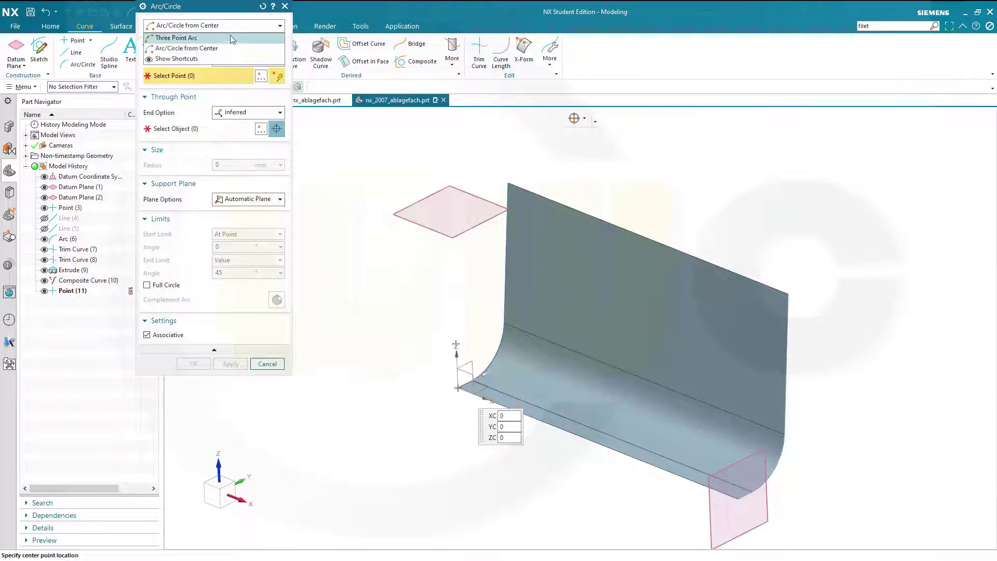
{"action": "left_click", "coordinate": [207, 48]}
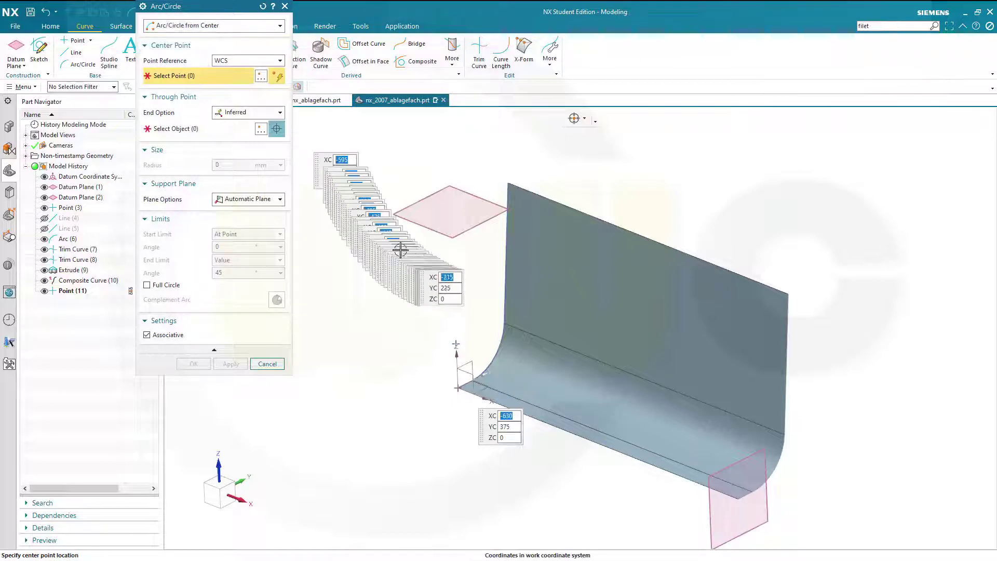
{"action": "left_click", "coordinate": [456, 344]}
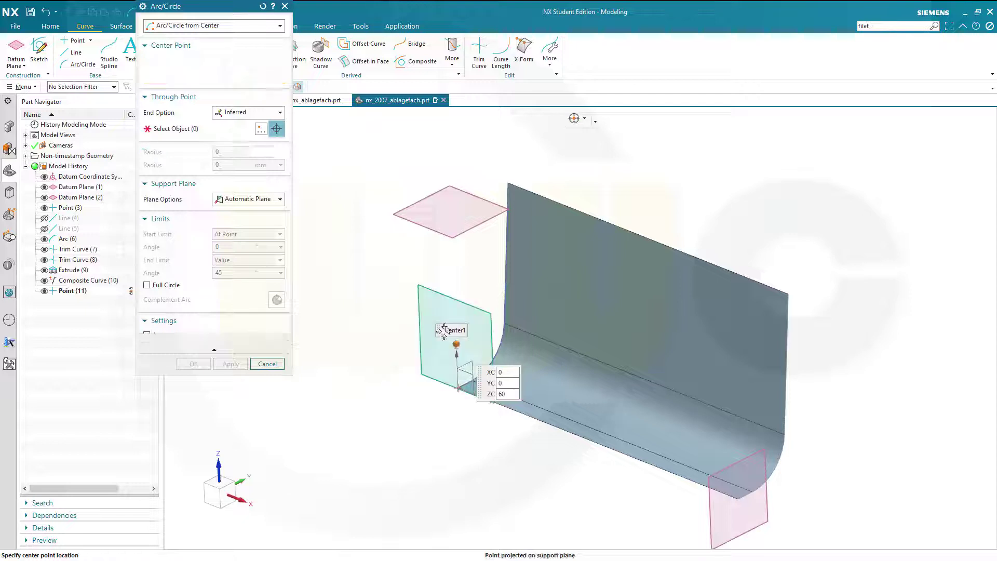
{"action": "left_click", "coordinate": [280, 186]}
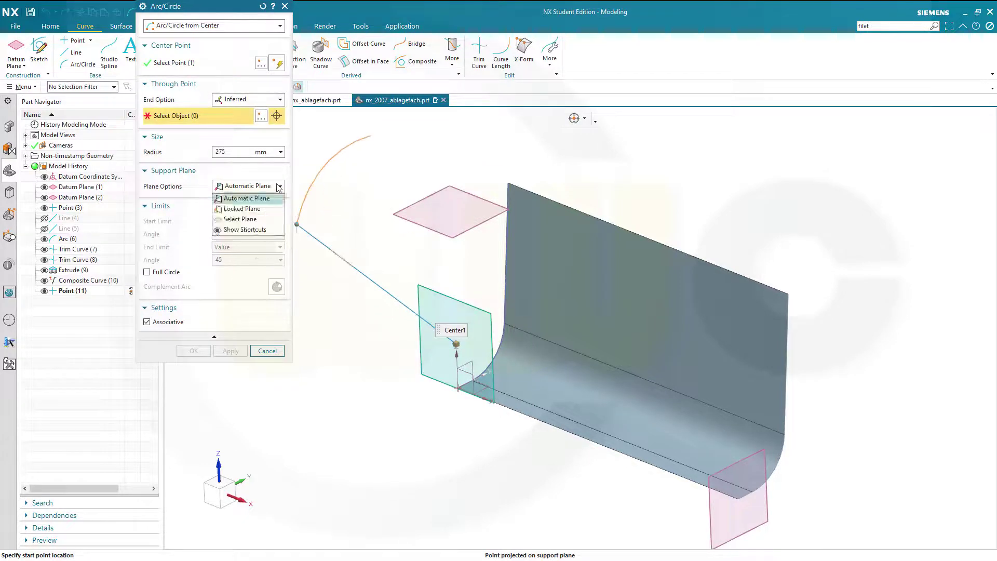
{"action": "left_click", "coordinate": [257, 221]}
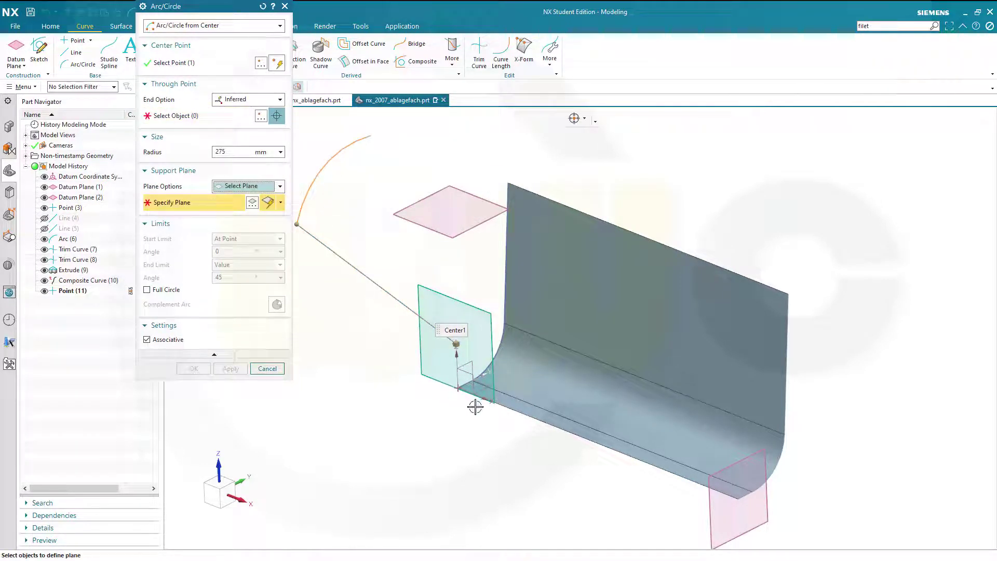
{"action": "left_click", "coordinate": [471, 375]}
{"action": "middle_click_drag", "start_coordinate": [403, 298], "coordinate": [422, 284]}
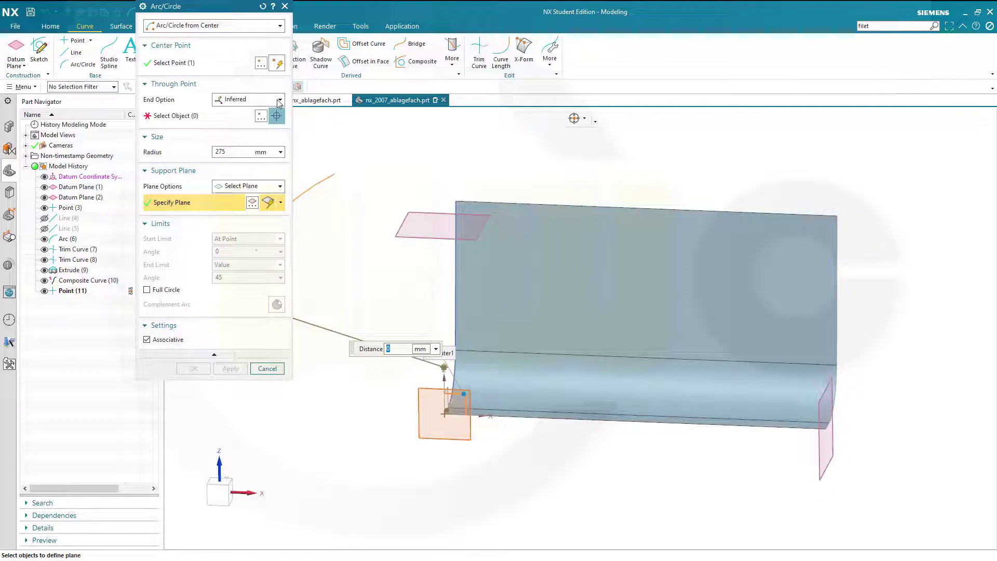
Define the arc's through point with the Point option at the origin of the datum coordinate system.
{"action": "left_click", "coordinate": [241, 150]}
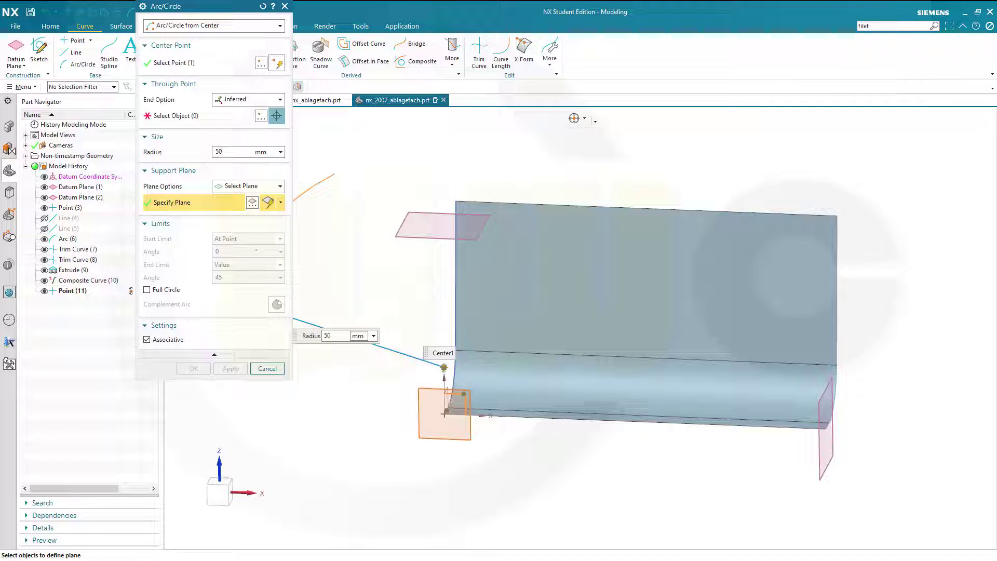
{"action": "left_click", "coordinate": [248, 99]}
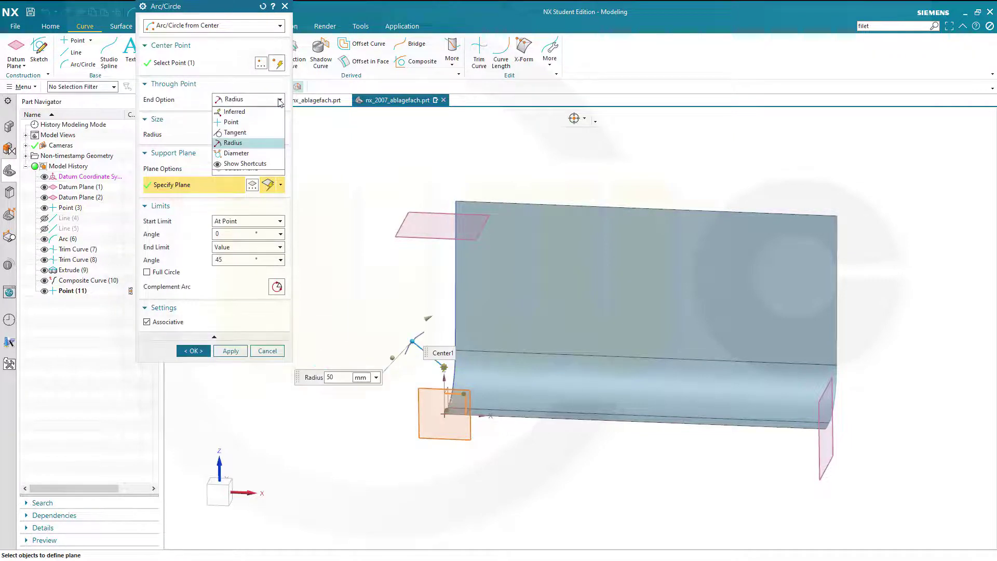
{"action": "left_click", "coordinate": [258, 123]}
{"action": "scroll", "coordinate": [439, 426], "scroll_direction": "up", "scroll_amount": 4}
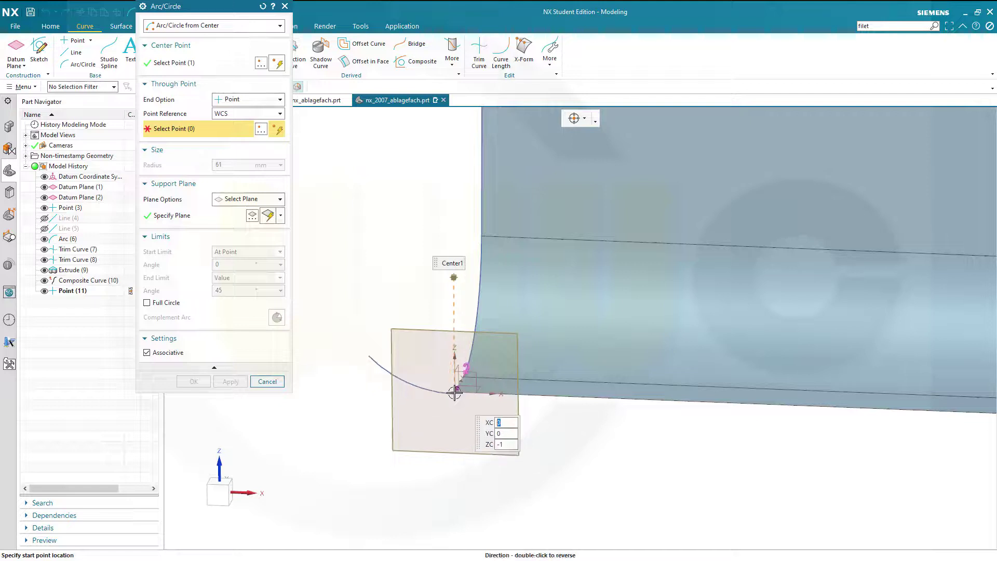
{"action": "left_click", "coordinate": [454, 393]}
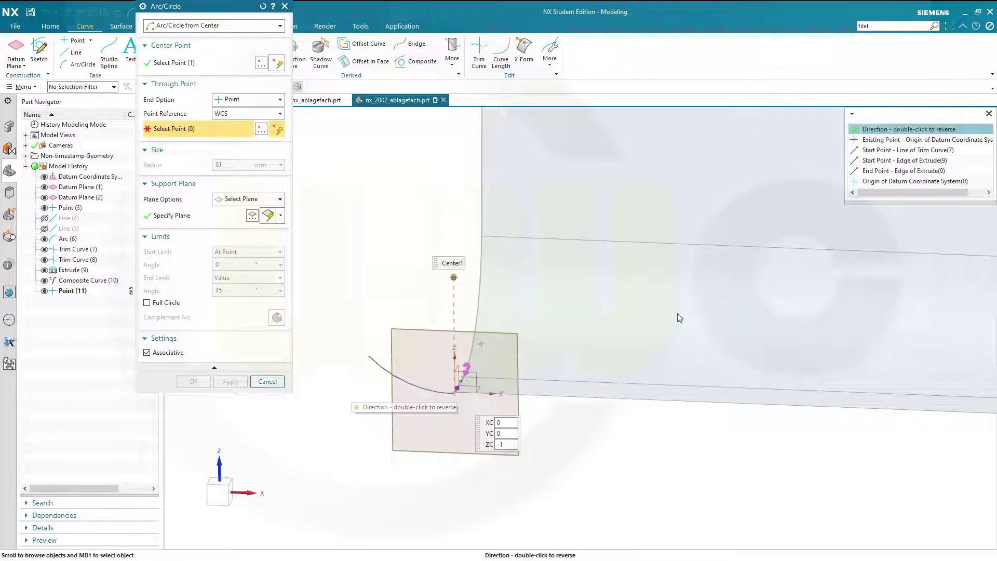
{"action": "left_click", "coordinate": [878, 182]}
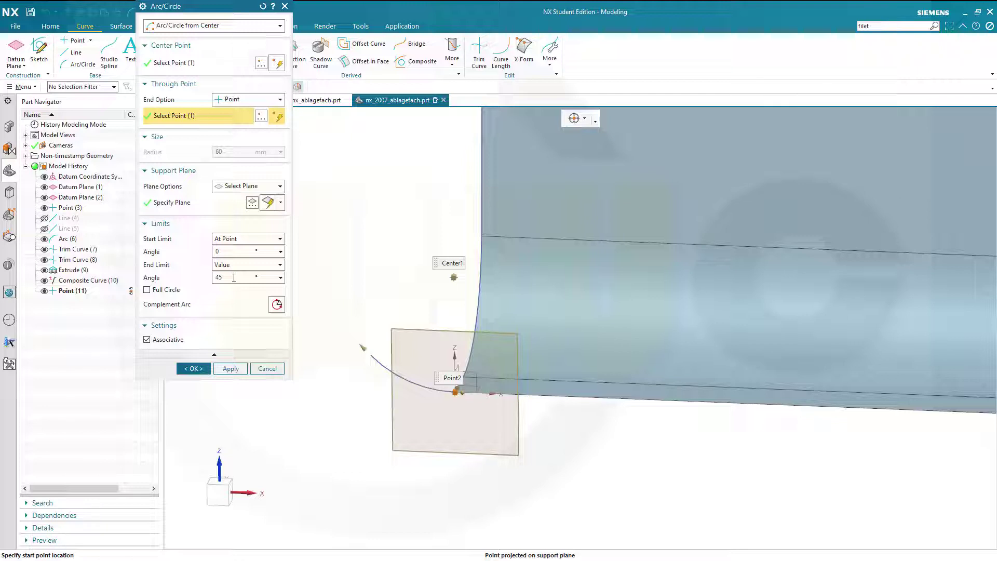
Set the arc's end angle limit to 60° and create the arc.
{"action": "double_click", "coordinate": [217, 277]}
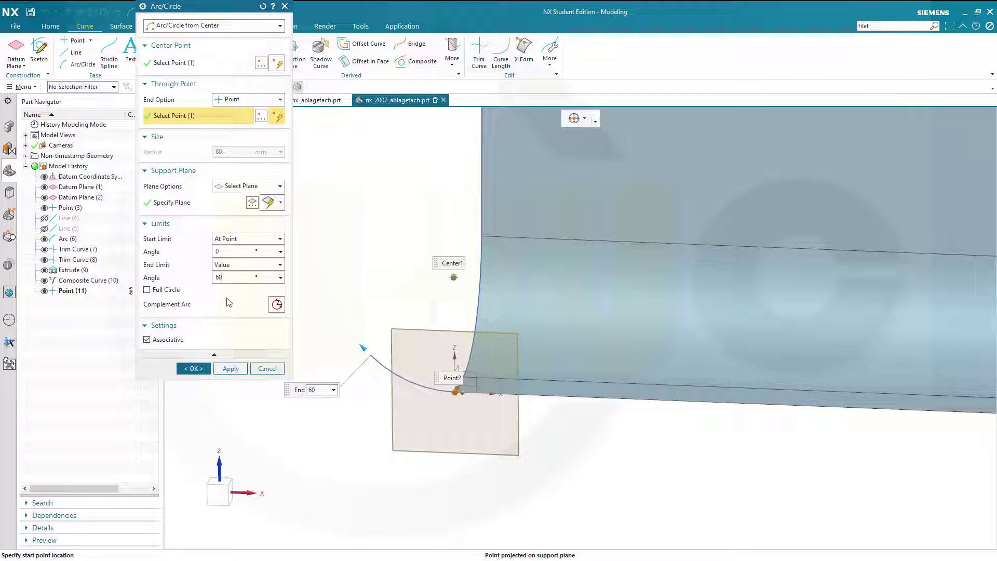
{"action": "key", "text": "Tab"}
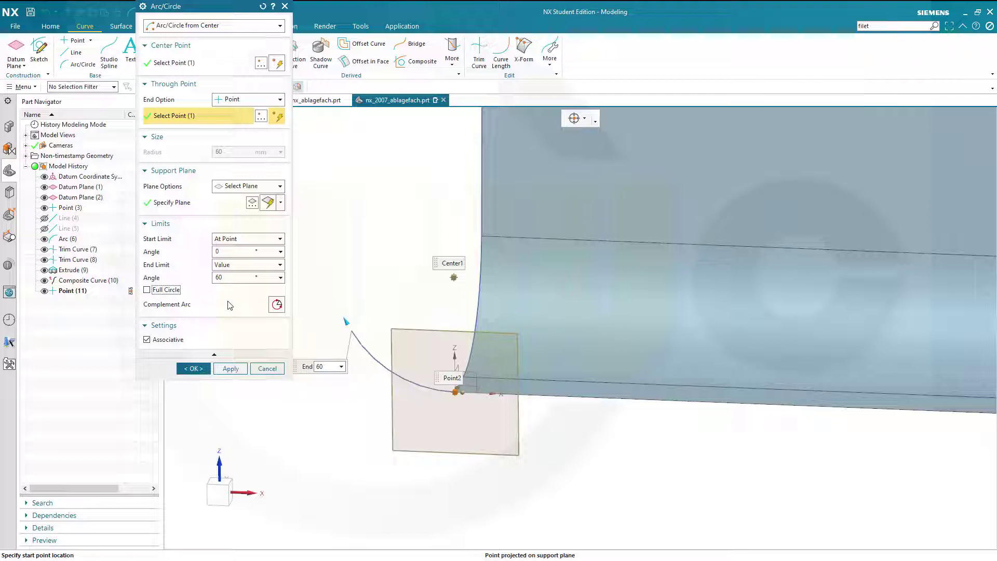
{"action": "left_click", "coordinate": [200, 369]}
{"action": "scroll", "coordinate": [322, 301], "scroll_direction": "down", "scroll_amount": 1}
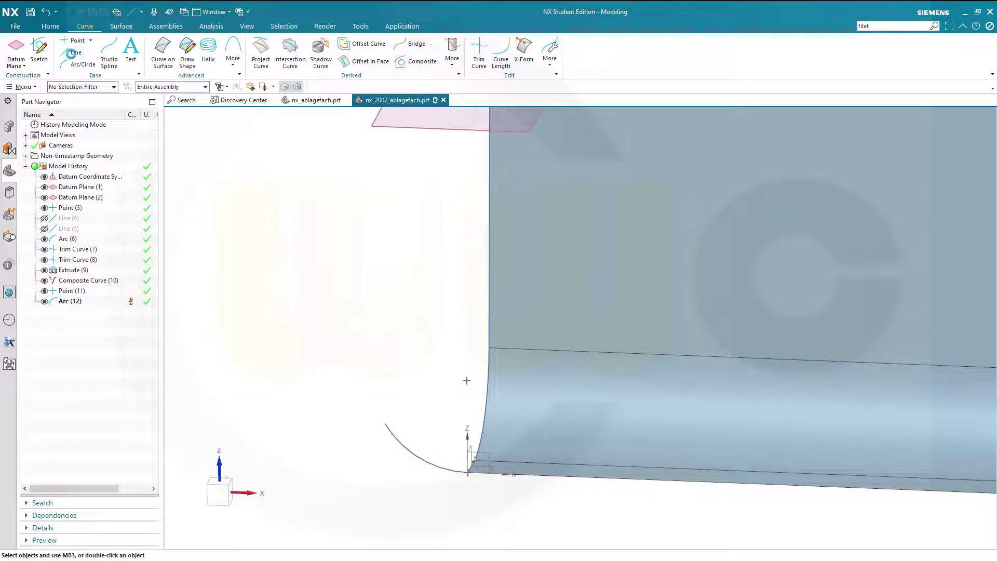
Begin a line using the Point start option, anchored at the upper end point of the new arc.
{"action": "left_click", "coordinate": [74, 53]}
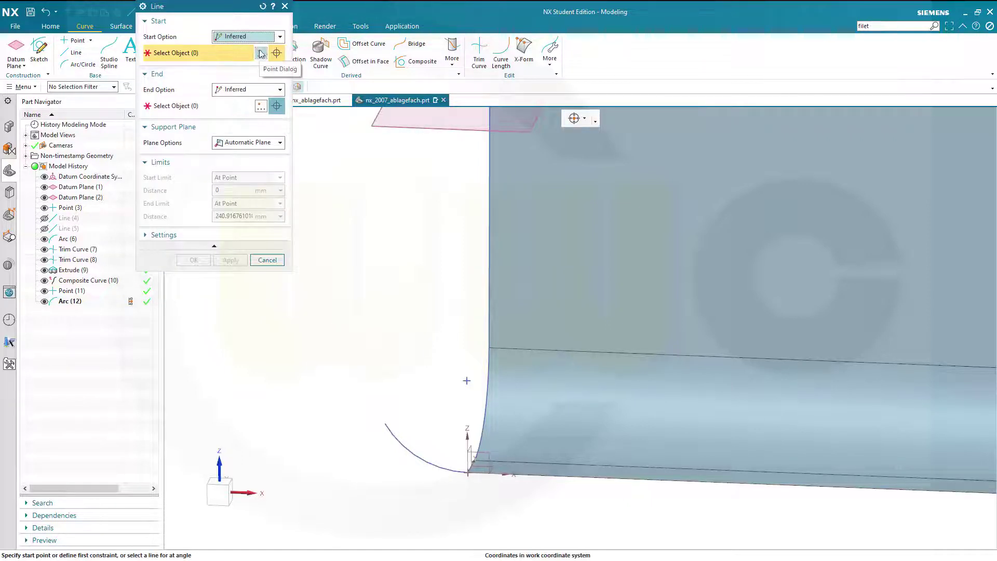
{"action": "left_click", "coordinate": [281, 37]}
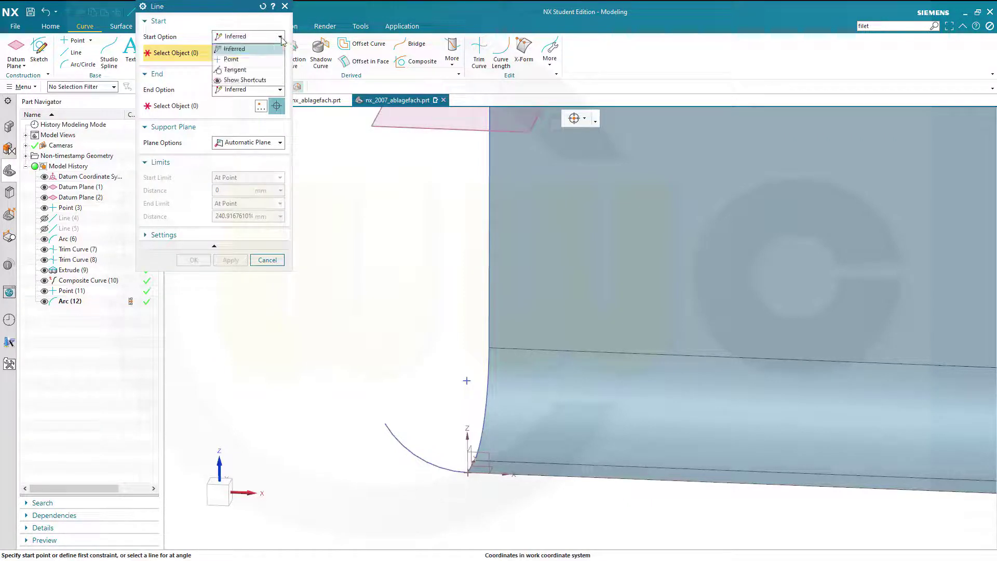
{"action": "left_click", "coordinate": [242, 59]}
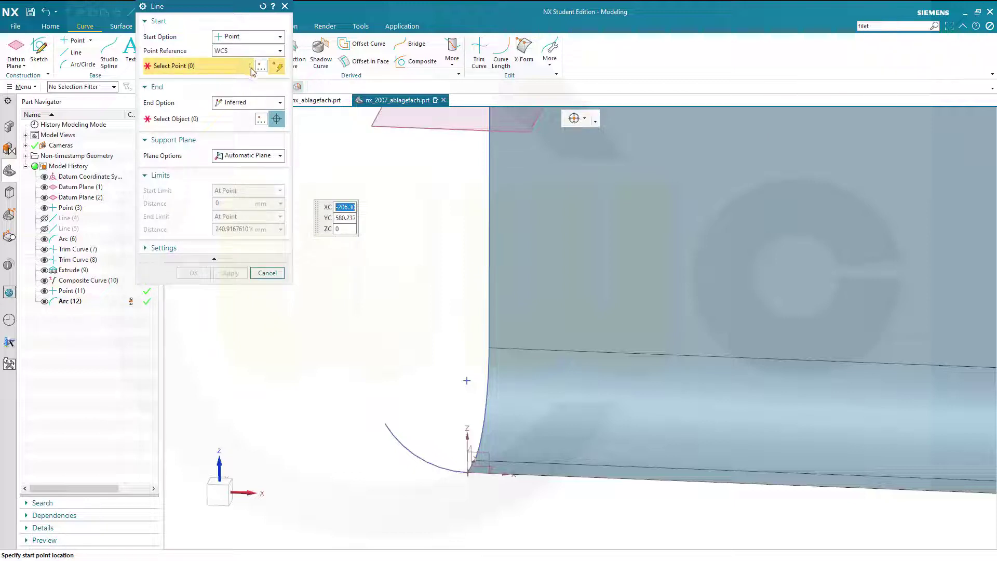
{"action": "left_click", "coordinate": [261, 67]}
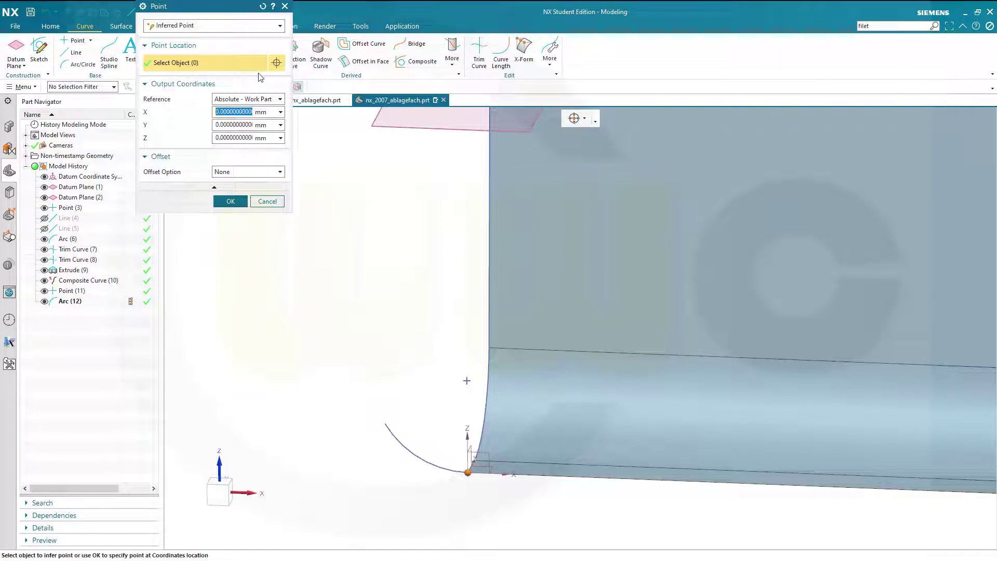
{"action": "left_click", "coordinate": [280, 26]}
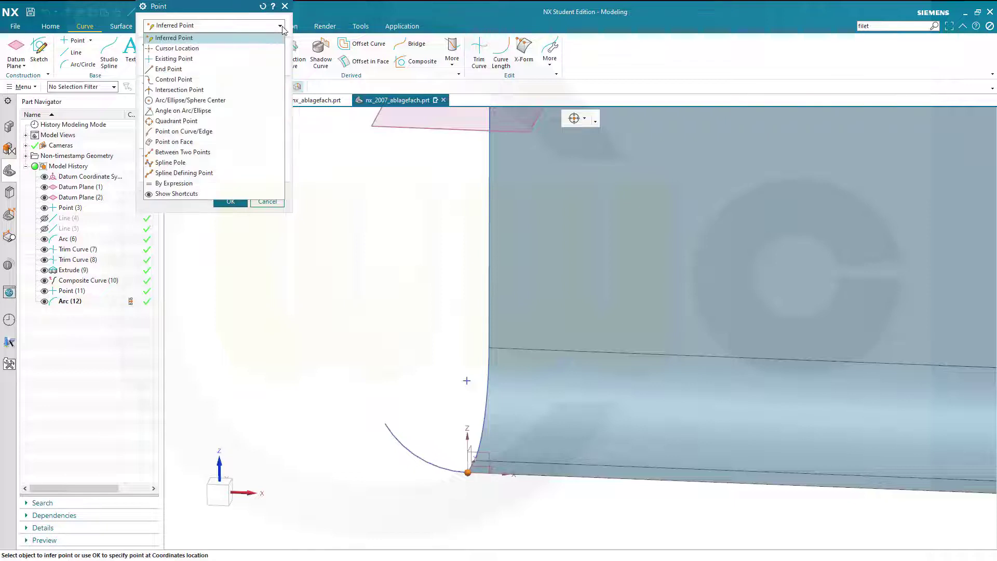
{"action": "left_click", "coordinate": [200, 70]}
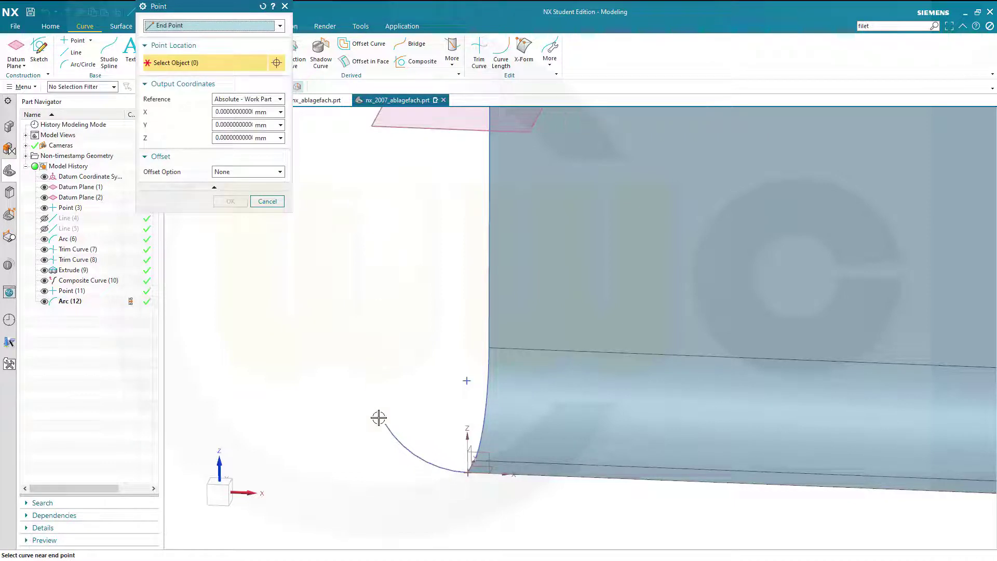
{"action": "left_click", "coordinate": [389, 436]}
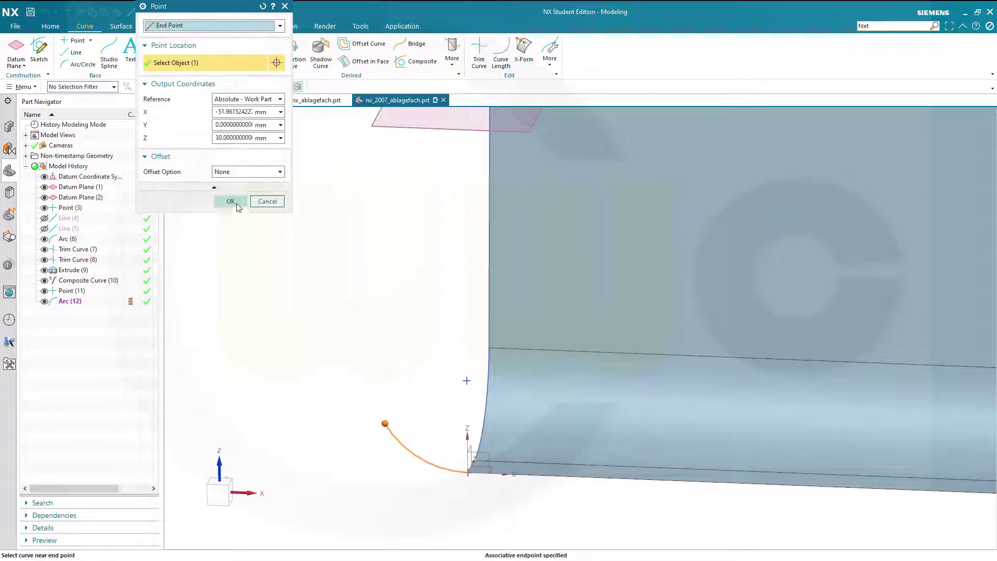
{"action": "left_click", "coordinate": [232, 201]}
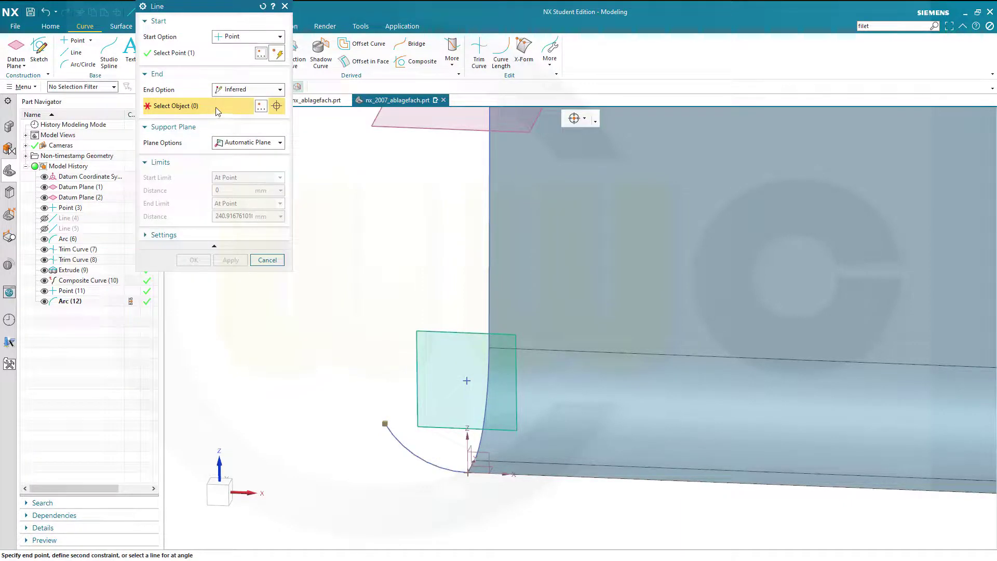
Constrain the line's end at an angle of 30° to the Z axis of the datum coordinate system.
{"action": "left_click", "coordinate": [281, 91]}
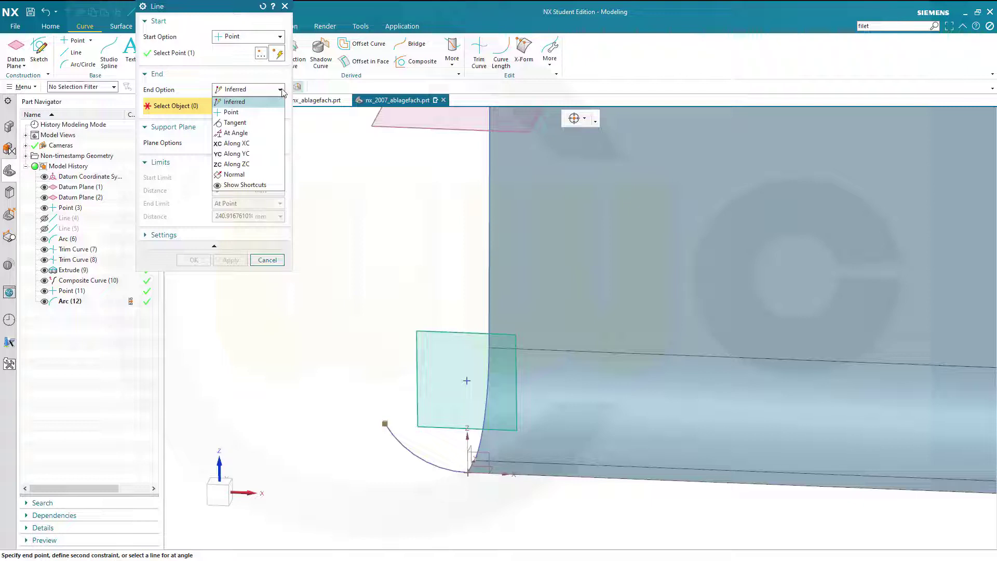
{"action": "left_click", "coordinate": [250, 131]}
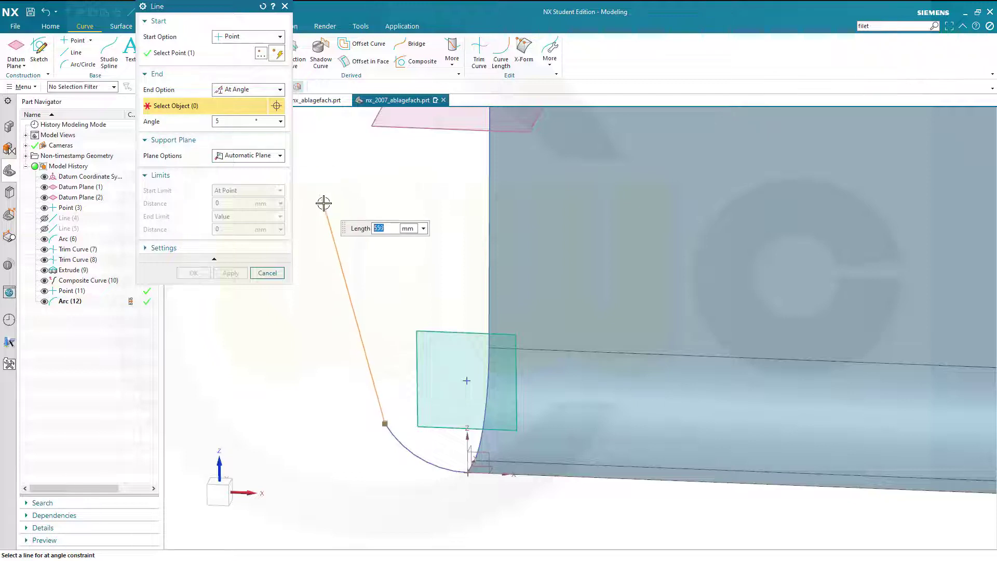
{"action": "left_click", "coordinate": [467, 439]}
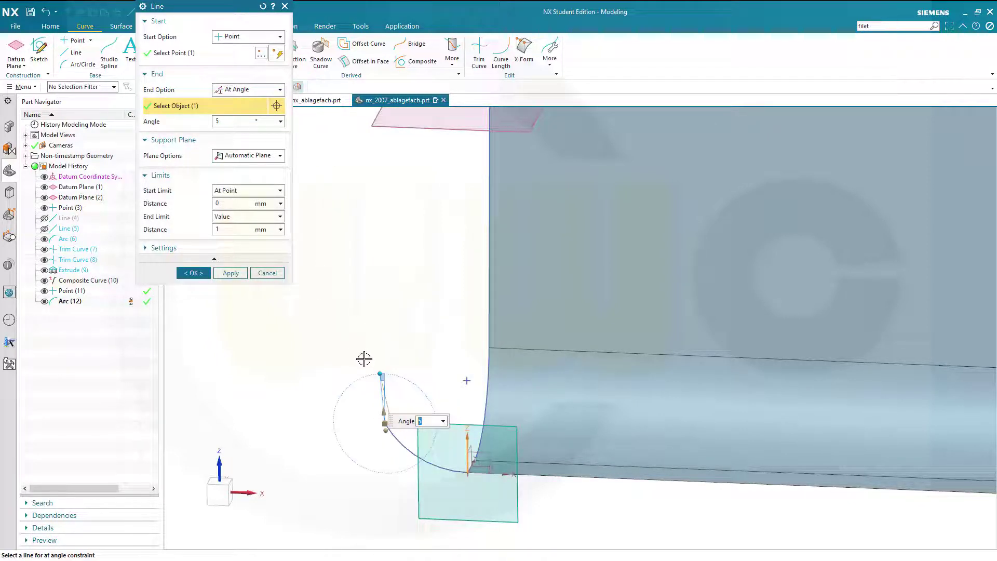
{"action": "left_click_drag", "start_coordinate": [377, 373], "coordinate": [357, 371]}
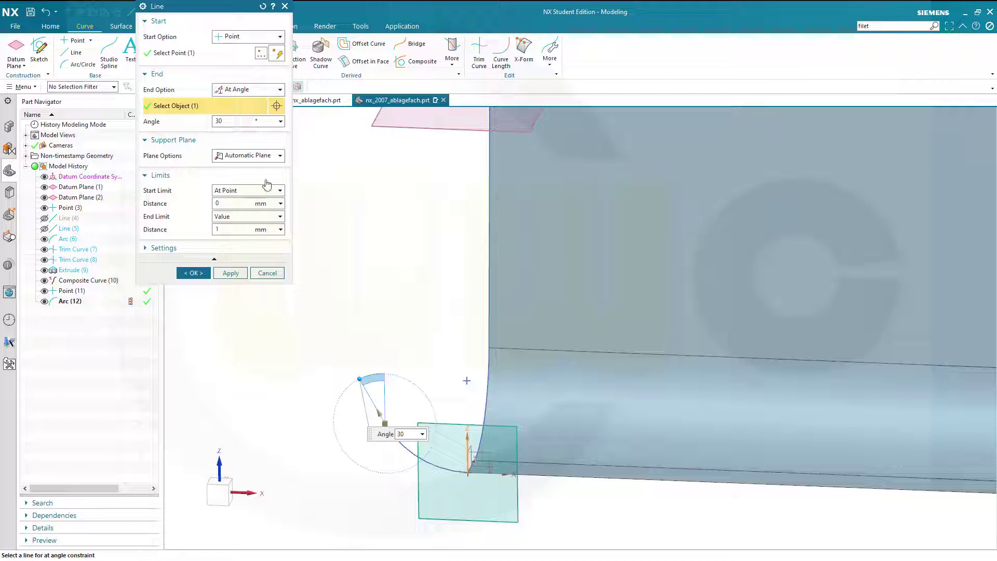
Use the datum coordinate system's XZ plane as the line's support plane and extend the line until the upper horizontal datum plane.
{"action": "left_click", "coordinate": [269, 158]}
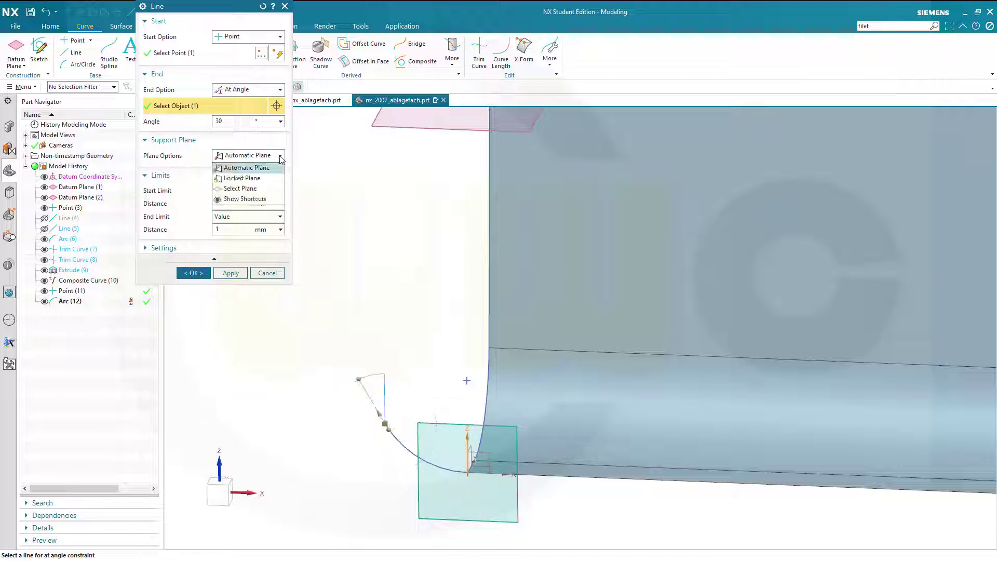
{"action": "left_click", "coordinate": [261, 190]}
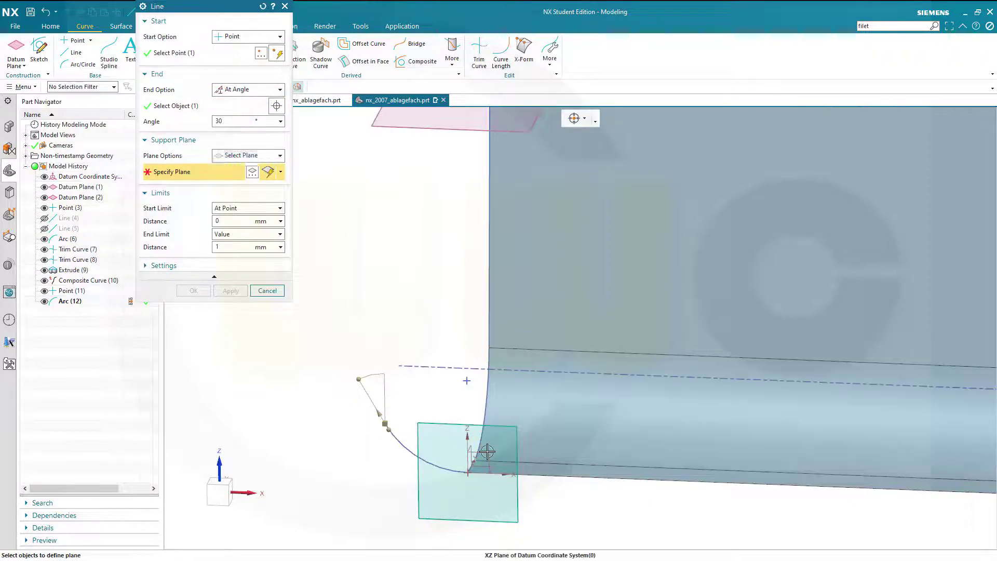
{"action": "left_click", "coordinate": [475, 452]}
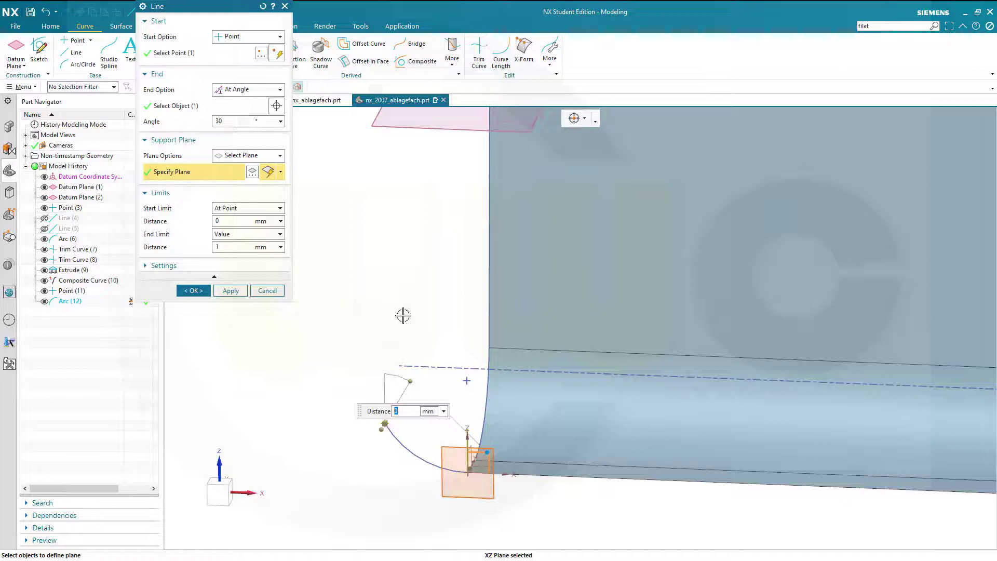
{"action": "left_click", "coordinate": [281, 236]}
{"action": "left_click", "coordinate": [249, 249]}
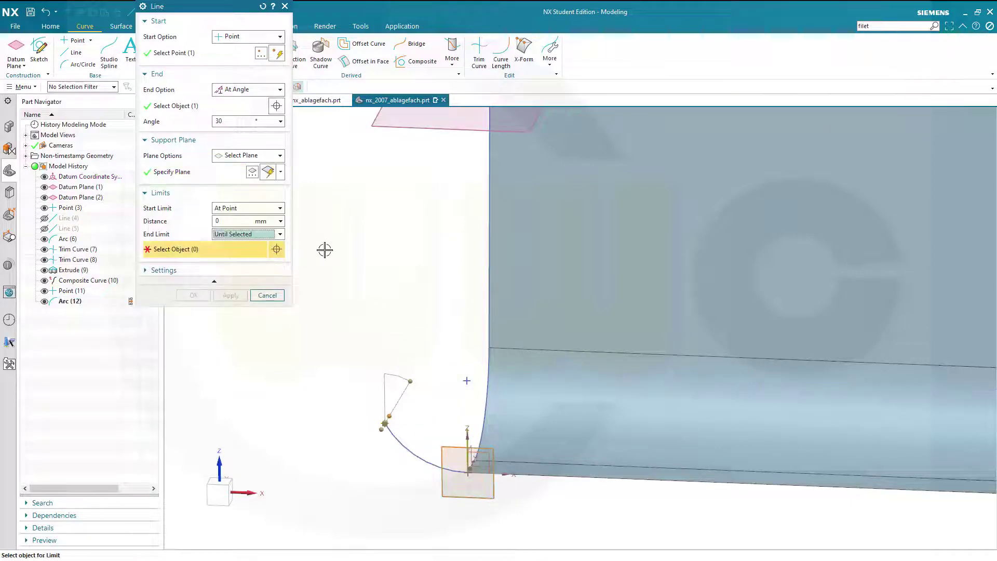
{"action": "left_click", "coordinate": [389, 125]}
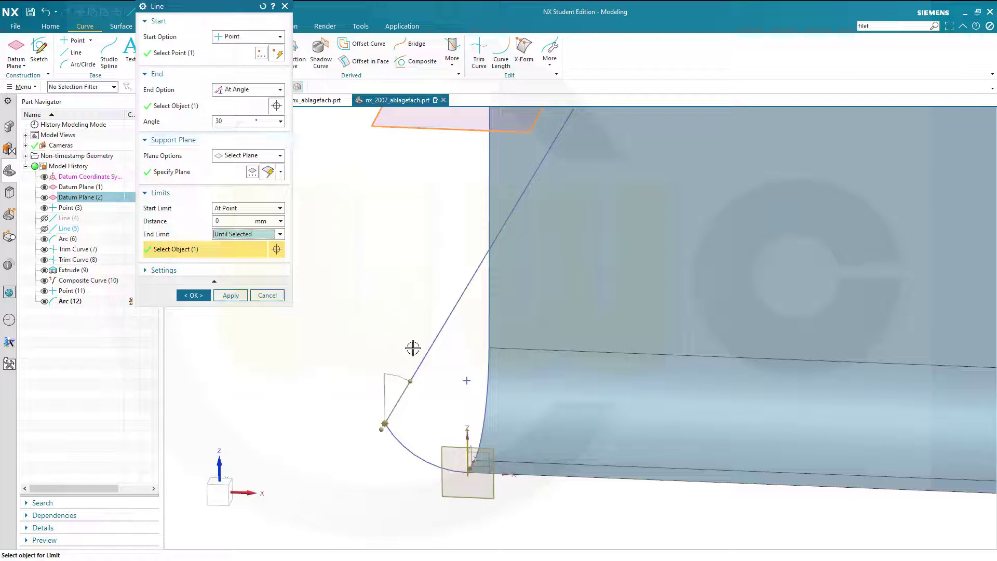
Set the line's angle to 330° so it slopes away from the extruded surface, and create the line.
{"action": "left_click_drag", "start_coordinate": [406, 379], "coordinate": [372, 371]}
{"action": "left_click_drag", "start_coordinate": [409, 403], "coordinate": [370, 392]}
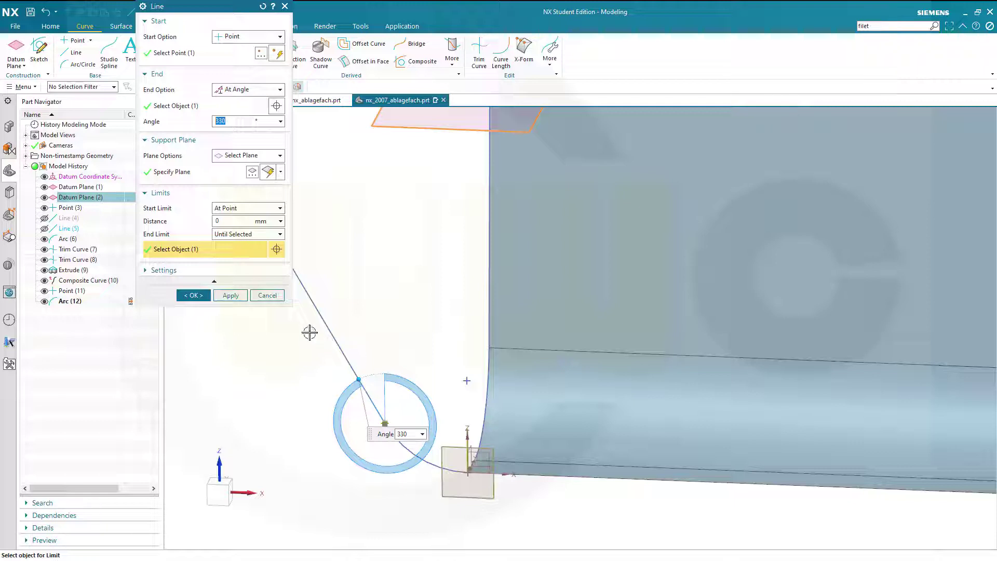
{"action": "left_click", "coordinate": [196, 296]}
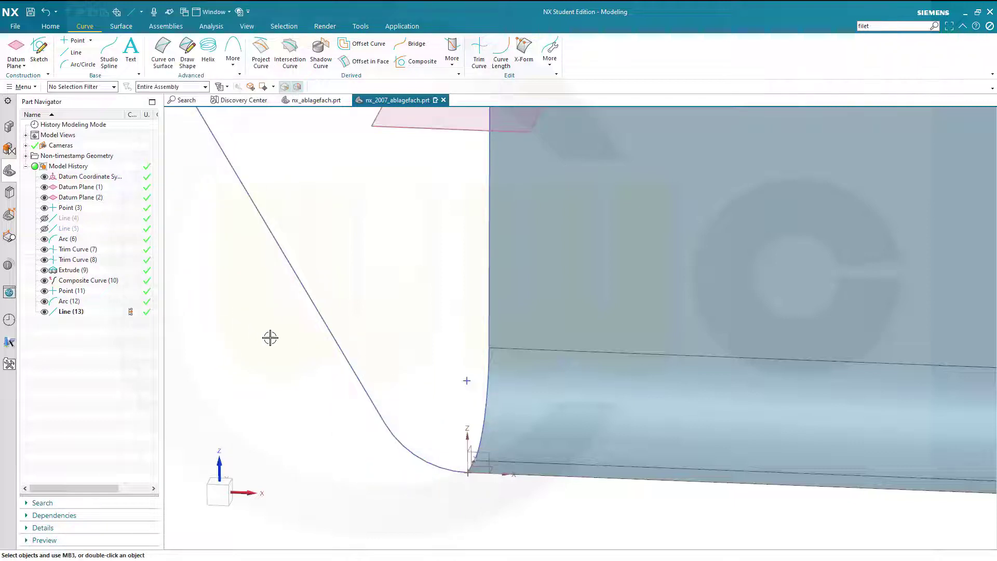
Begin a new center-based arc, with its center point defined by the End Point type.
{"action": "scroll", "coordinate": [275, 343], "scroll_direction": "down", "scroll_amount": 3}
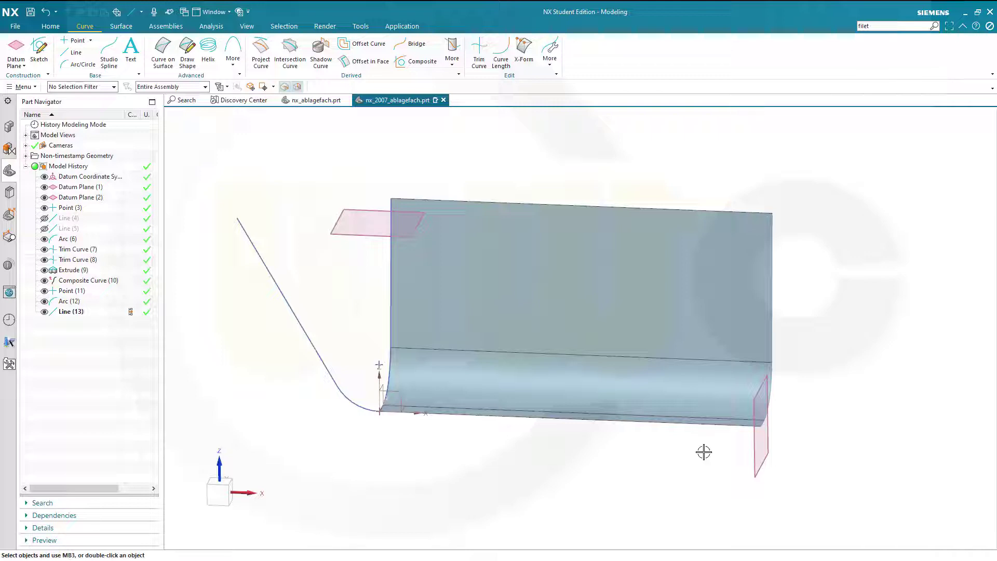
{"action": "middle_click_drag", "start_coordinate": [703, 452], "coordinate": [697, 459]}
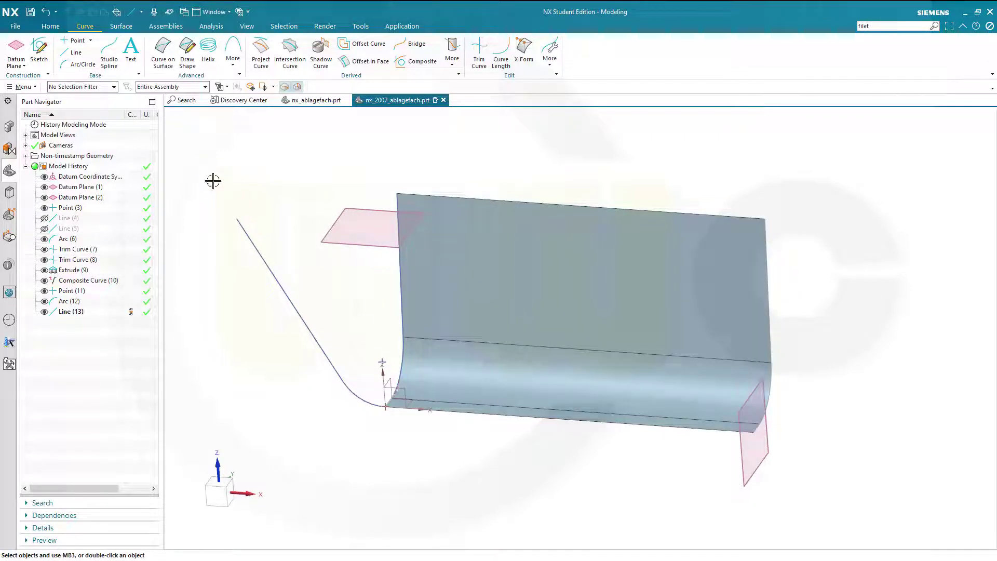
{"action": "left_click", "coordinate": [78, 64]}
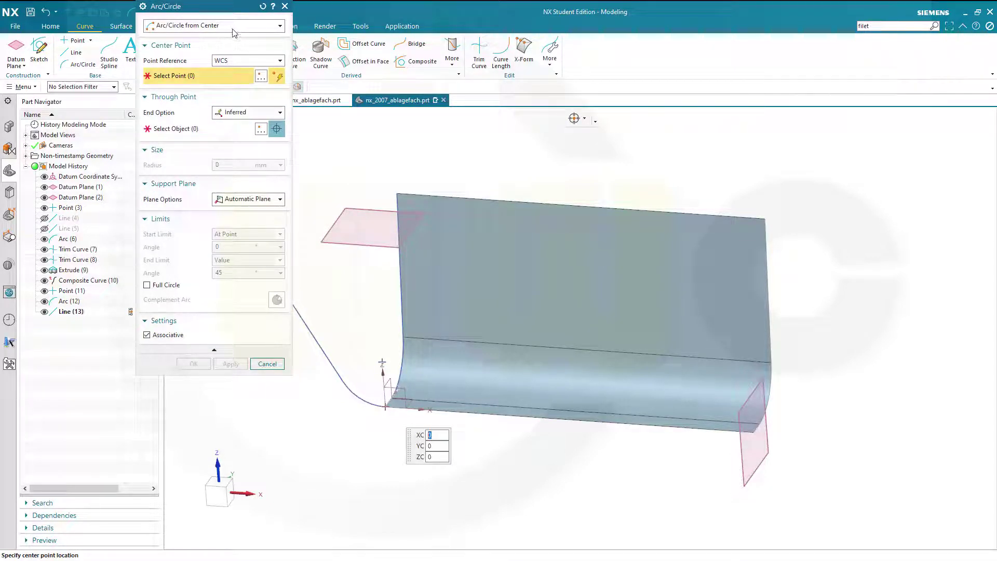
{"action": "left_click", "coordinate": [260, 76]}
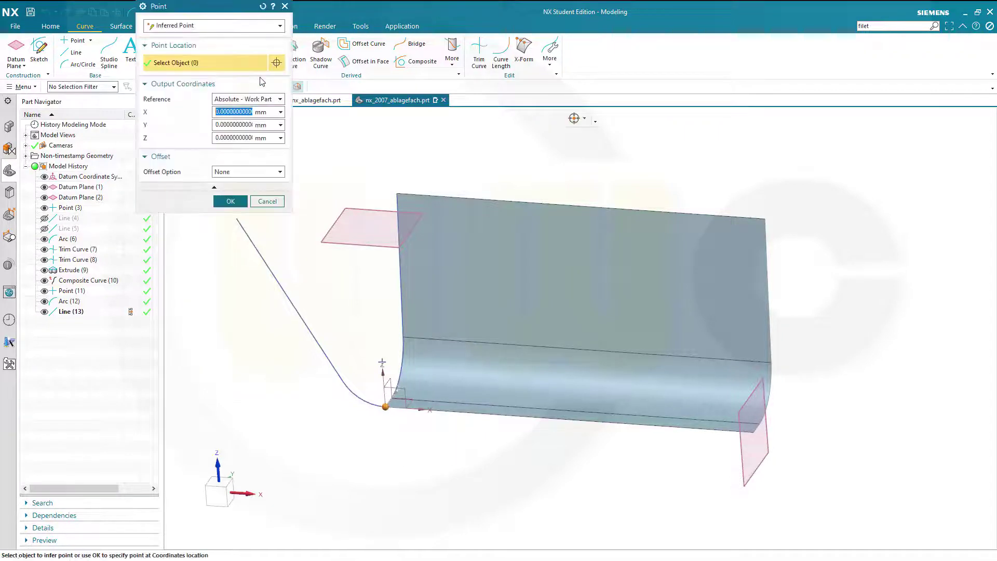
{"action": "left_click", "coordinate": [280, 27]}
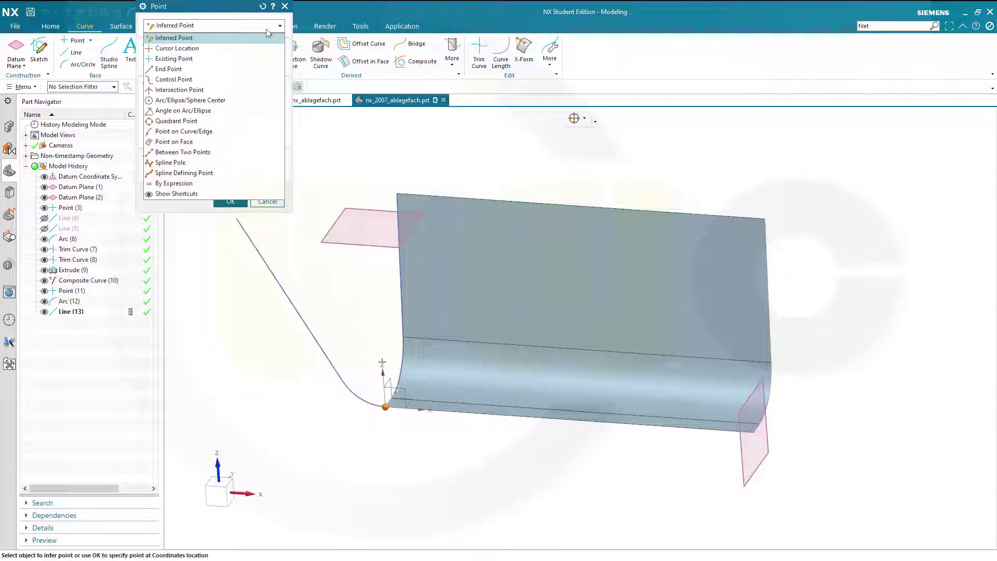
{"action": "left_click", "coordinate": [171, 69]}
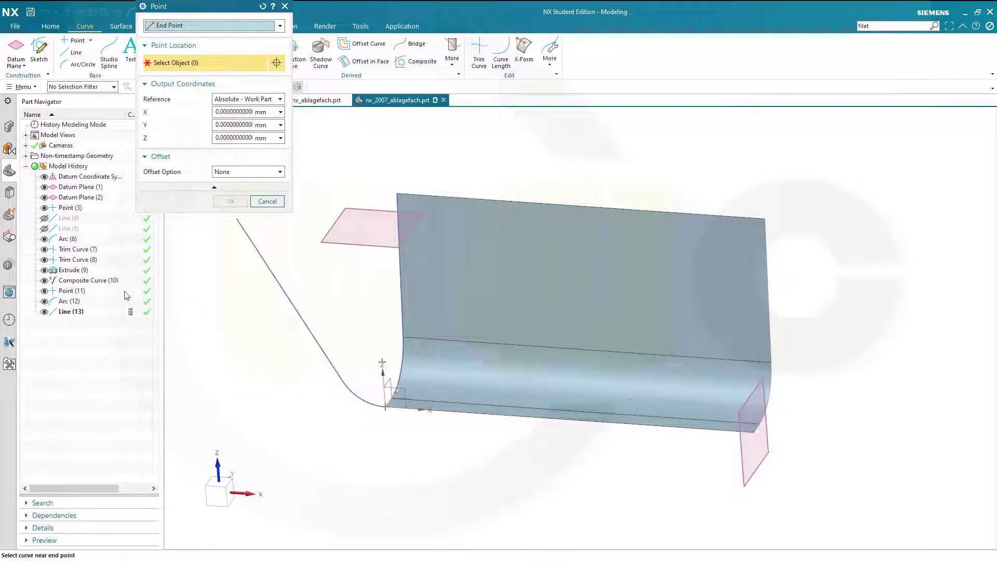
Hide the extruded surface and select the lower end point of the composite curve at the vertical datum plane as the center's reference.
{"action": "left_click", "coordinate": [44, 270]}
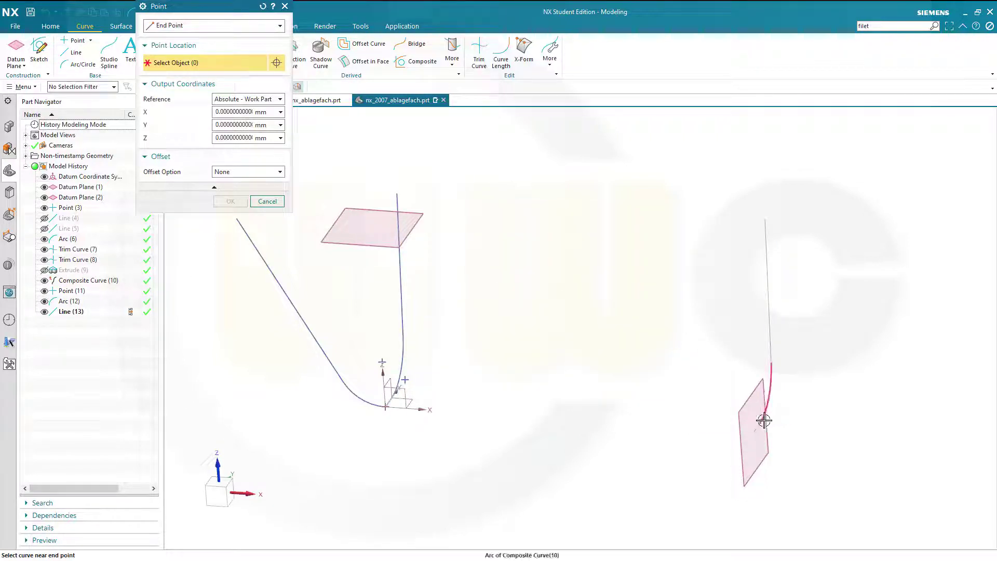
{"action": "scroll", "coordinate": [758, 427], "scroll_direction": "down", "scroll_amount": 1}
{"action": "scroll", "coordinate": [757, 427], "scroll_direction": "down", "scroll_amount": 2}
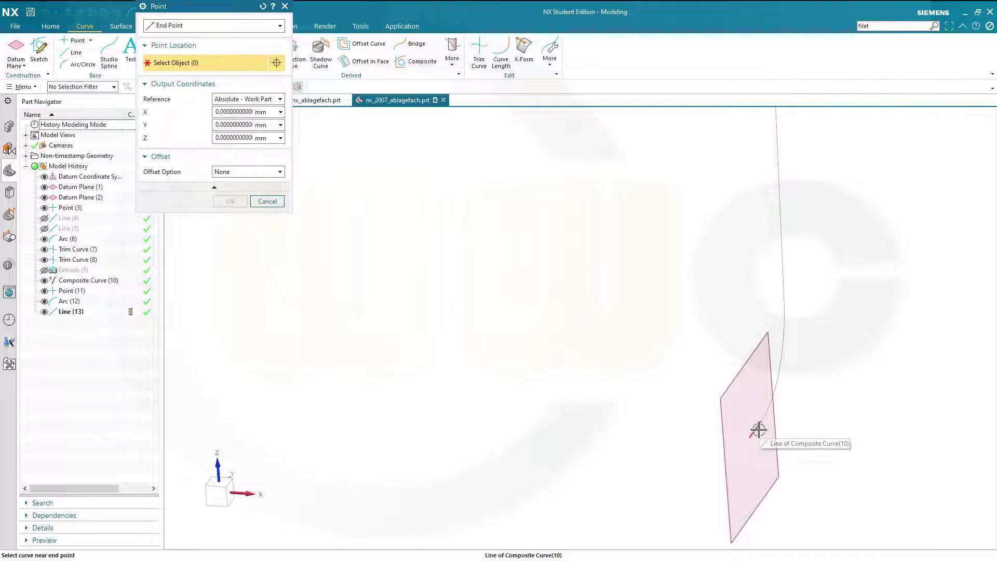
{"action": "left_click", "coordinate": [751, 435]}
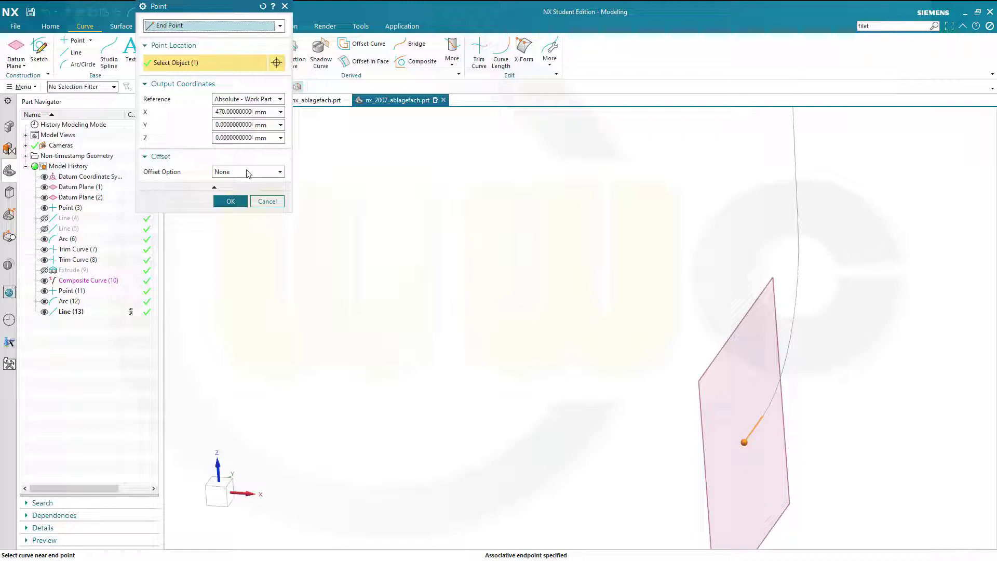
Apply a Rectangular offset with a Delta Z of 60 mm to the arc's center point and accept the point.
{"action": "left_click", "coordinate": [280, 172]}
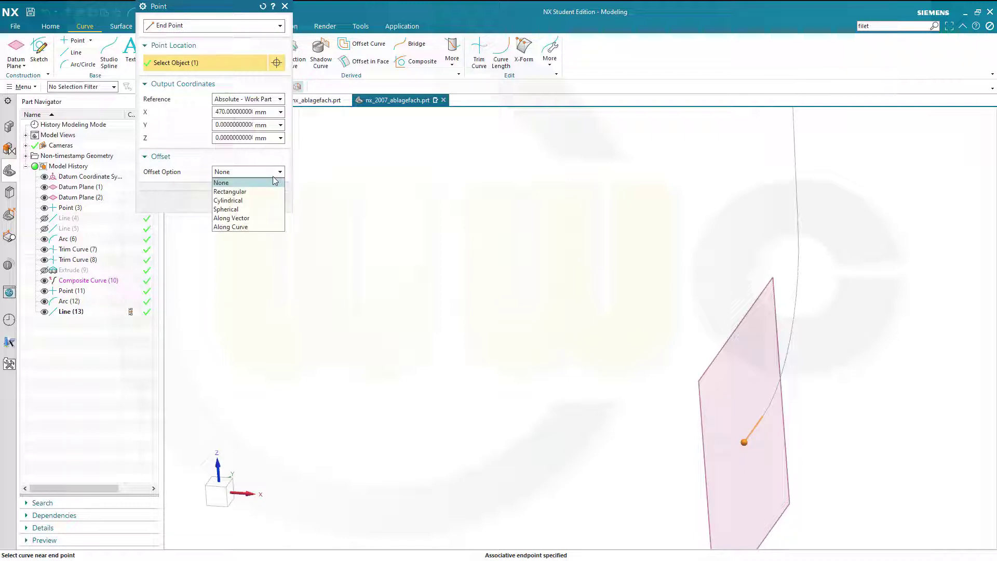
{"action": "left_click", "coordinate": [240, 192]}
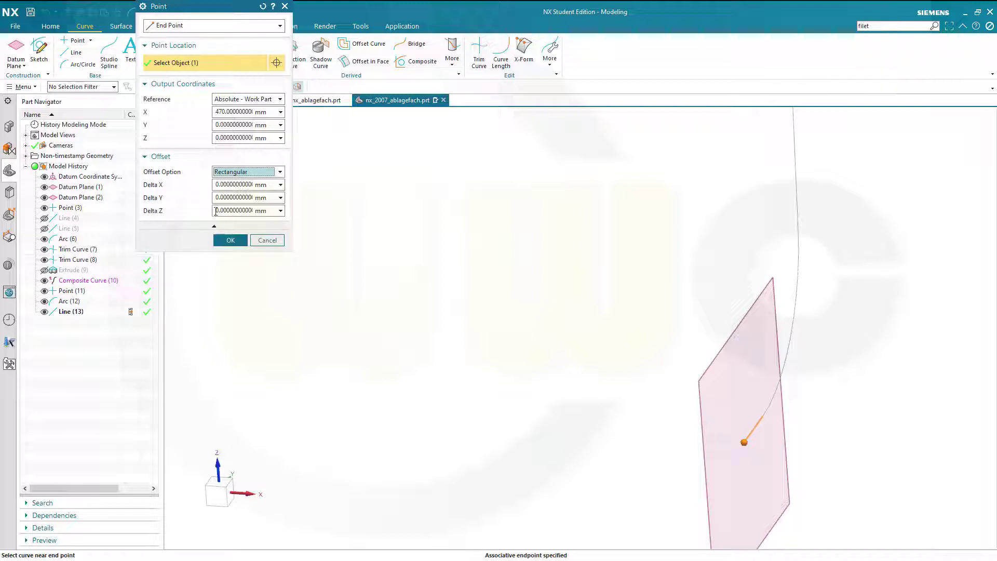
{"action": "double_click", "coordinate": [216, 210]}
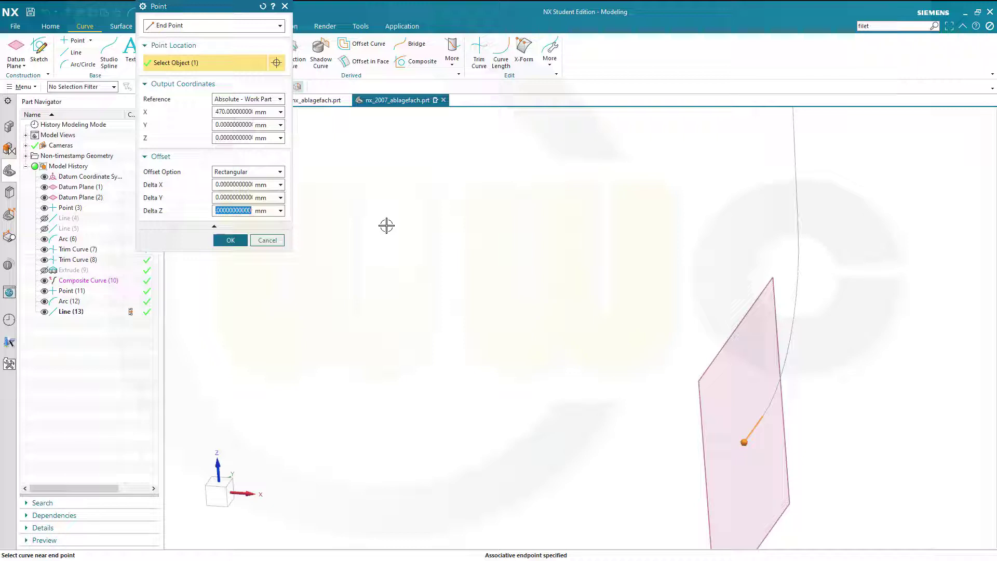
{"action": "type", "text": "60"}
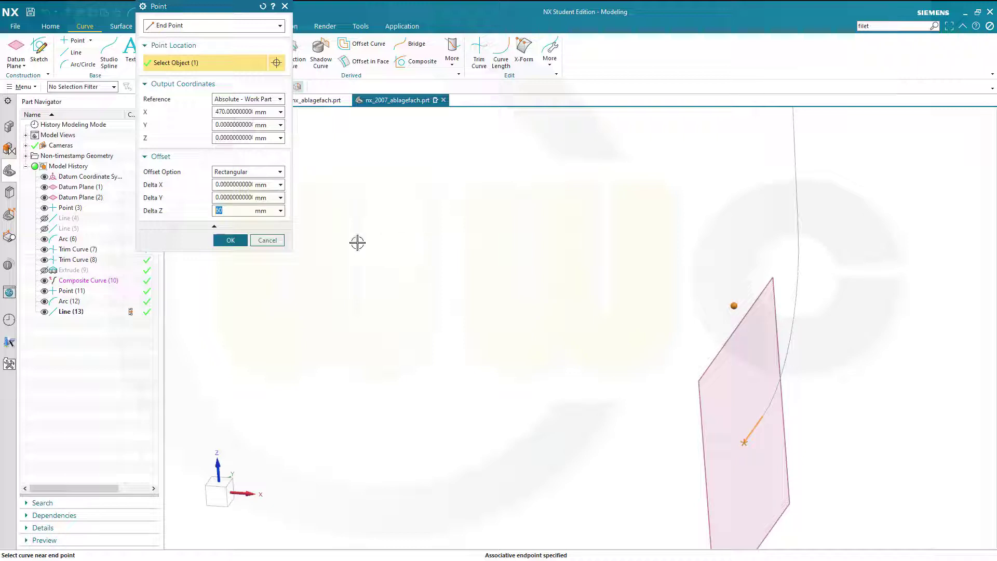
{"action": "left_click", "coordinate": [230, 240]}
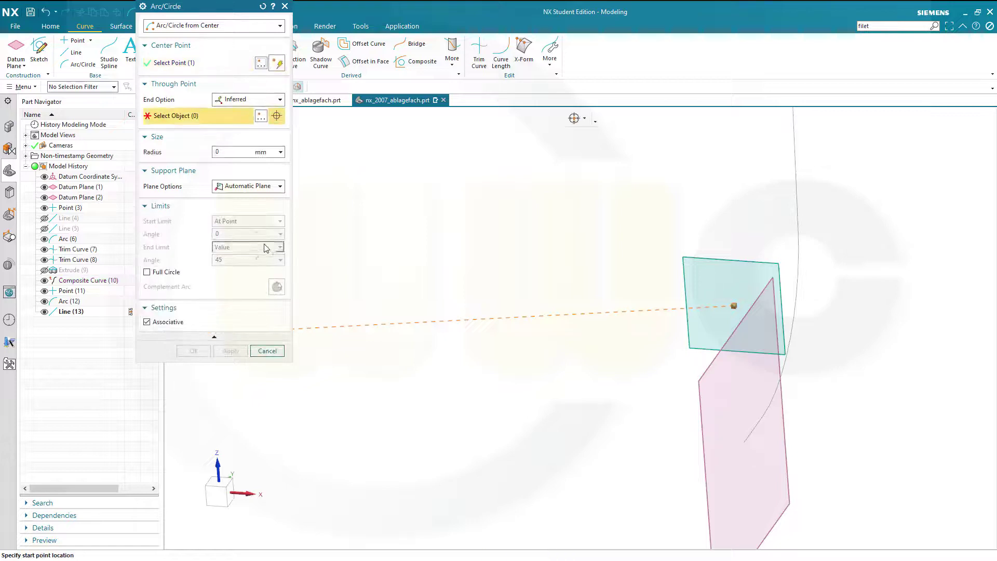
Choose the datum coordinate system's XZ plane as the new arc's support plane.
{"action": "left_click", "coordinate": [278, 188]}
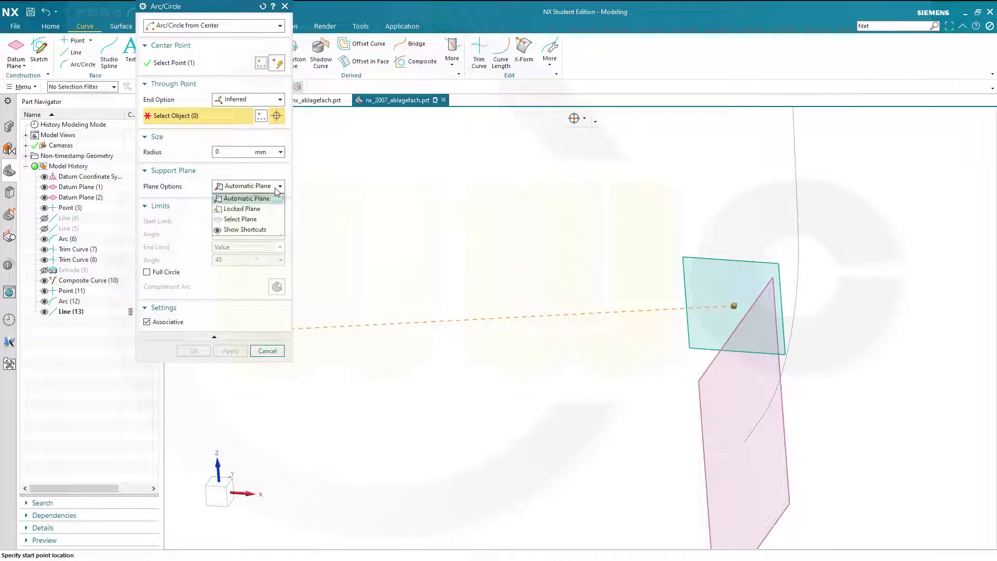
{"action": "left_click", "coordinate": [249, 219]}
{"action": "scroll", "coordinate": [380, 257], "scroll_direction": "down", "scroll_amount": 3}
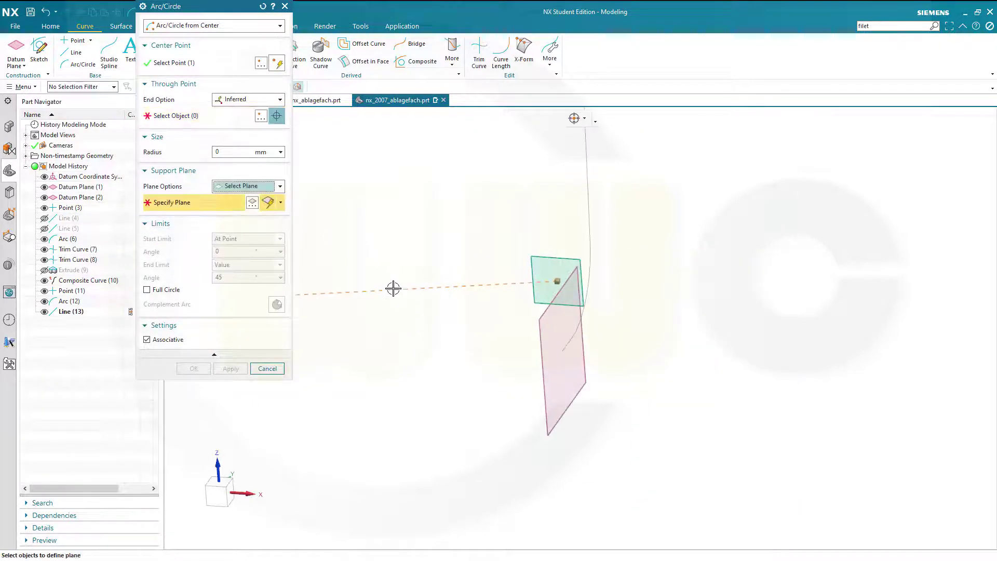
{"action": "scroll", "coordinate": [383, 367], "scroll_direction": "up", "scroll_amount": 5}
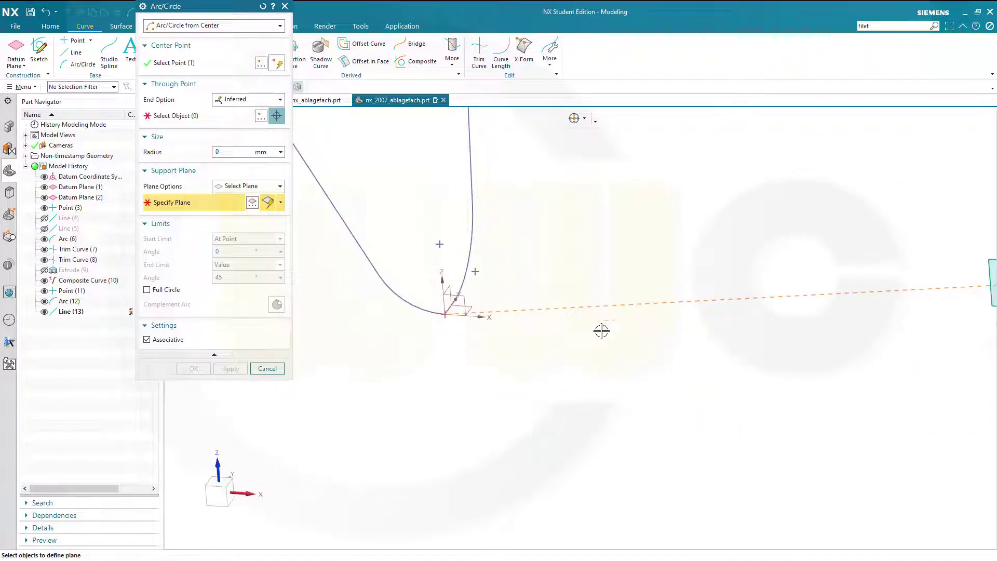
{"action": "left_click", "coordinate": [464, 301]}
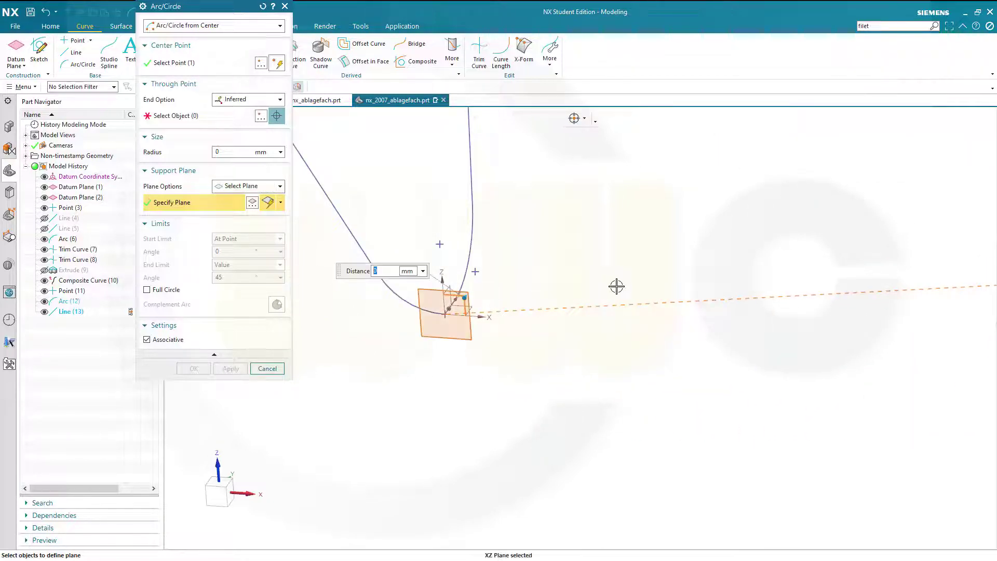
Define the arc's through point with the Point option at the composite curve's lower end point, and switch to the complement arc.
{"action": "scroll", "coordinate": [649, 299], "scroll_direction": "down", "scroll_amount": 2}
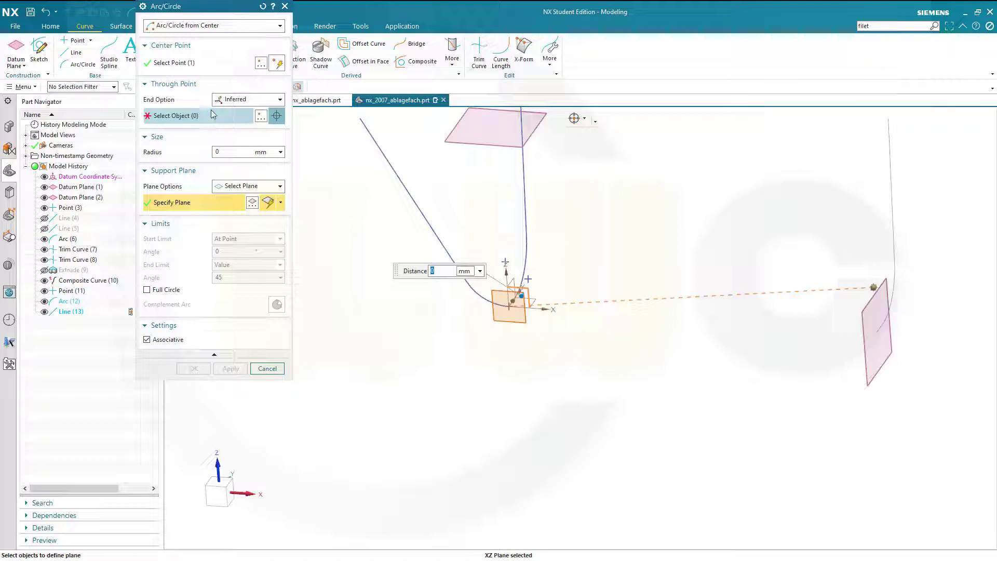
{"action": "left_click", "coordinate": [280, 100]}
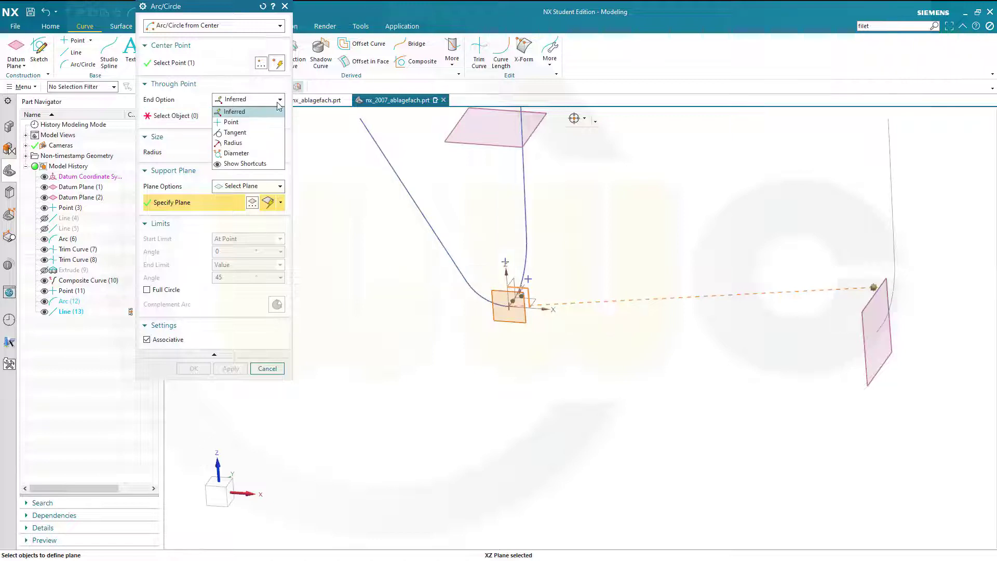
{"action": "left_click", "coordinate": [262, 124]}
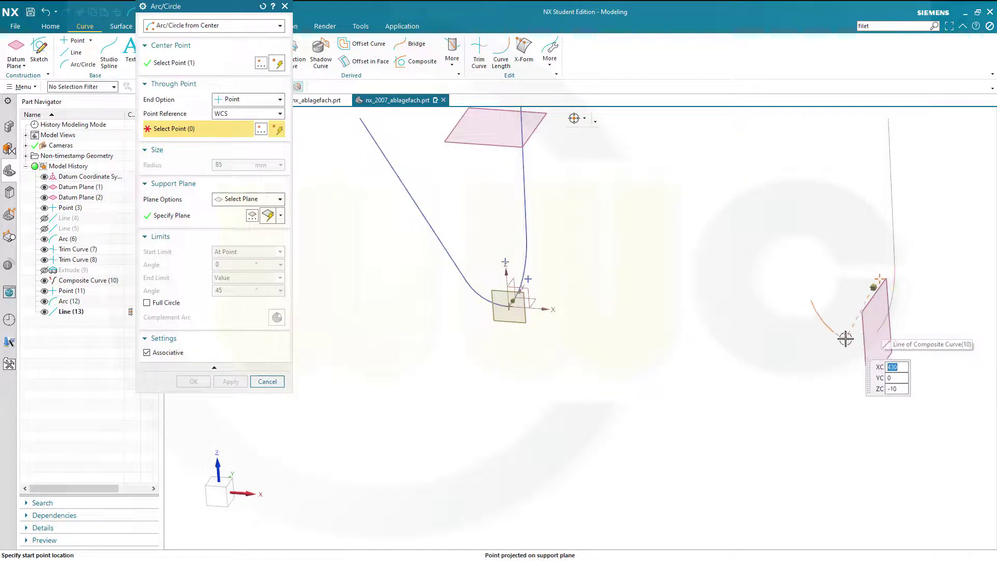
{"action": "scroll", "coordinate": [916, 310], "scroll_direction": "up", "scroll_amount": 2}
{"action": "scroll", "coordinate": [899, 316], "scroll_direction": "up", "scroll_amount": 1}
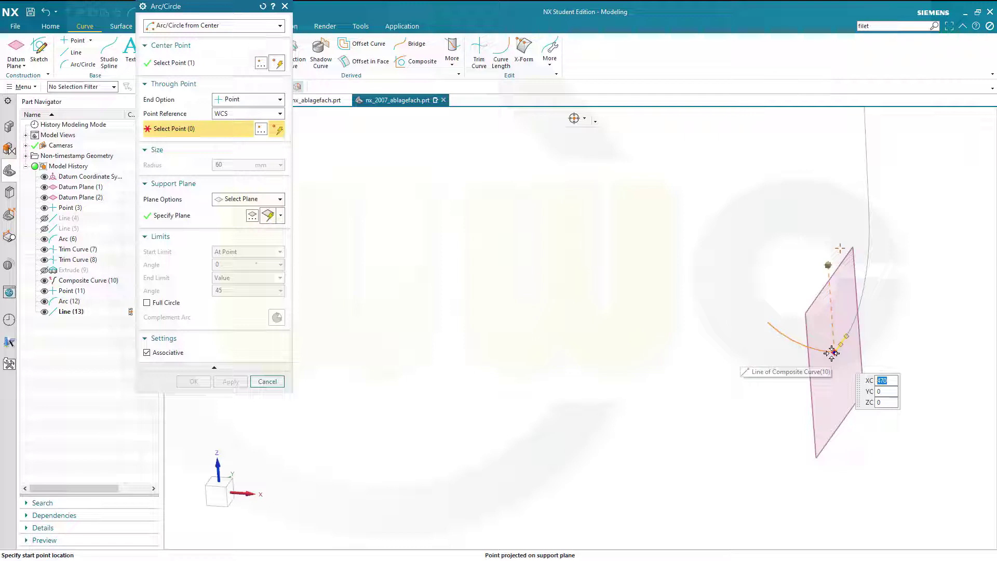
{"action": "left_click", "coordinate": [832, 353]}
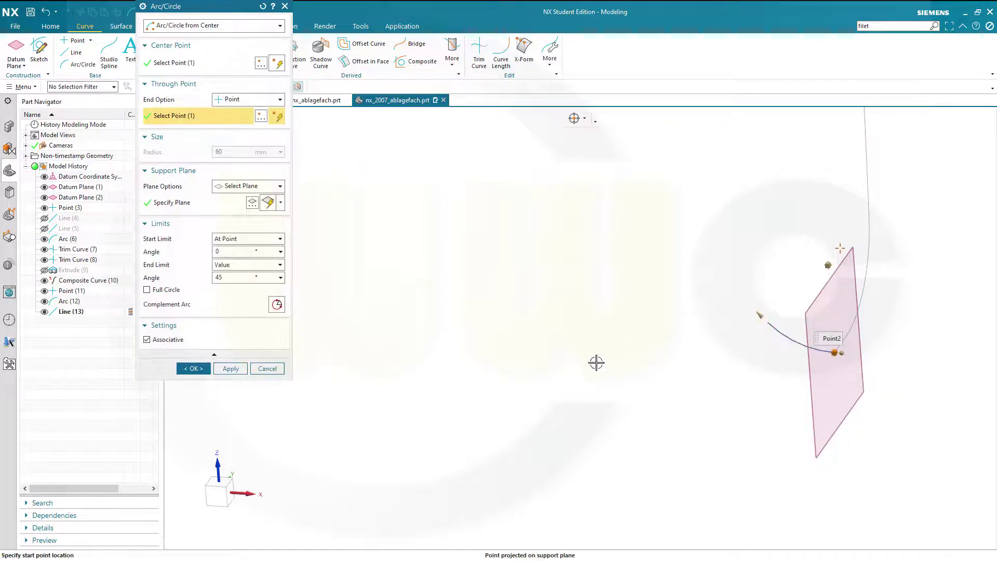
{"action": "left_click", "coordinate": [277, 306]}
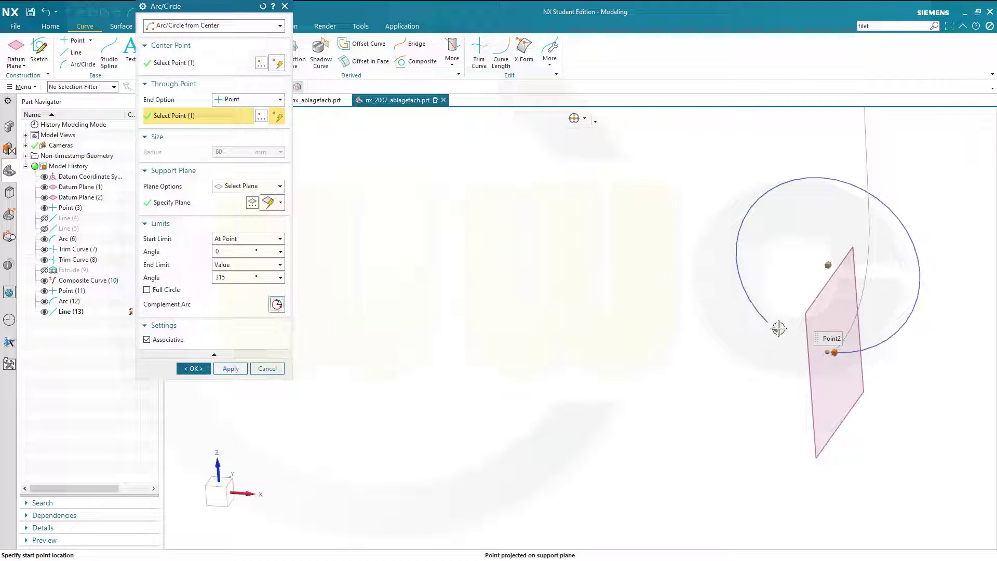
Set the new arc's end limit angle to 80° and create the arc.
{"action": "left_click_drag", "start_coordinate": [767, 318], "coordinate": [901, 296]}
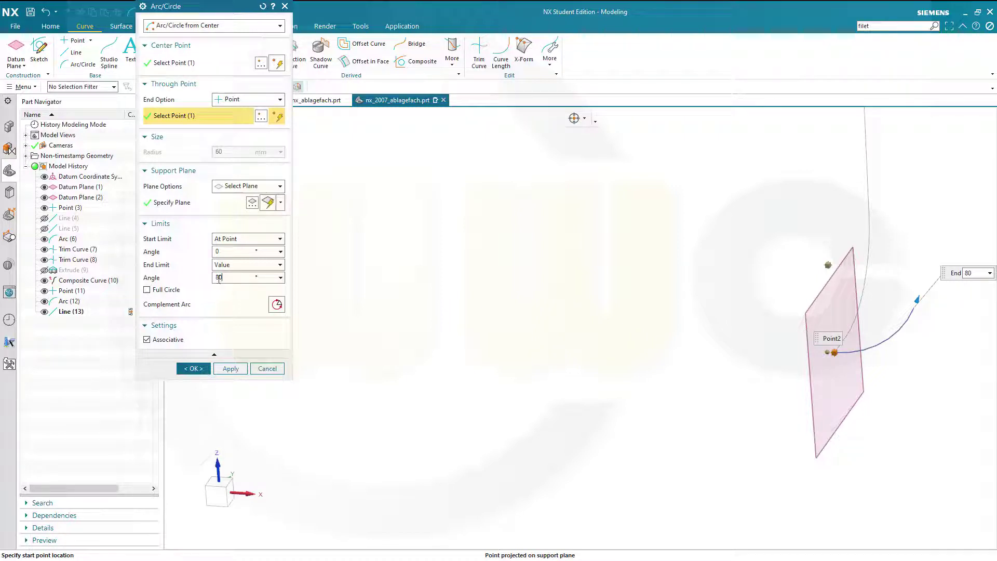
{"action": "key", "text": "Tab"}
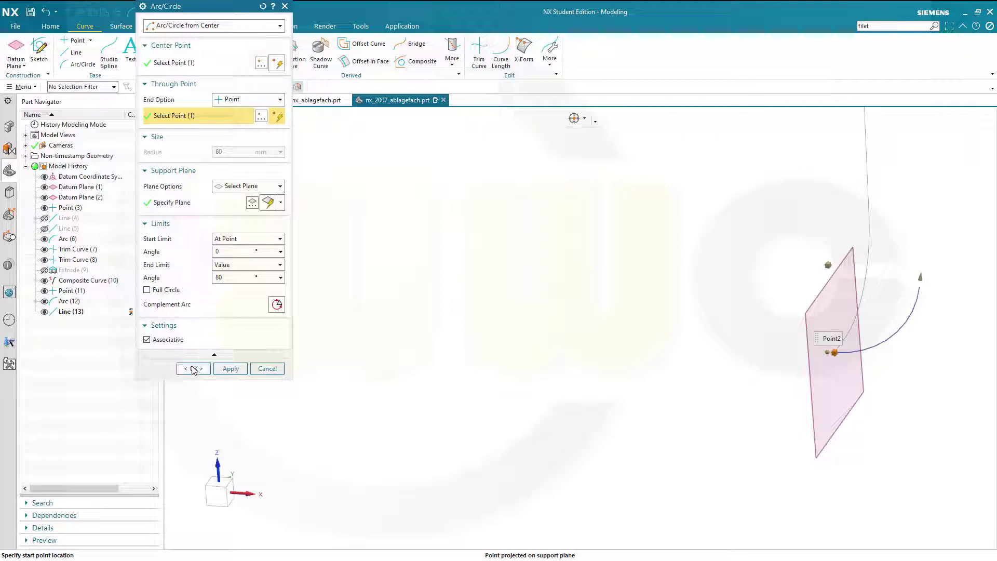
{"action": "left_click", "coordinate": [194, 368]}
Start a new line at the free end point of the 80° arc, using the End Point option.
{"action": "scroll", "coordinate": [376, 316], "scroll_direction": "up", "scroll_amount": 3}
{"action": "scroll", "coordinate": [523, 298], "scroll_direction": "up", "scroll_amount": 2}
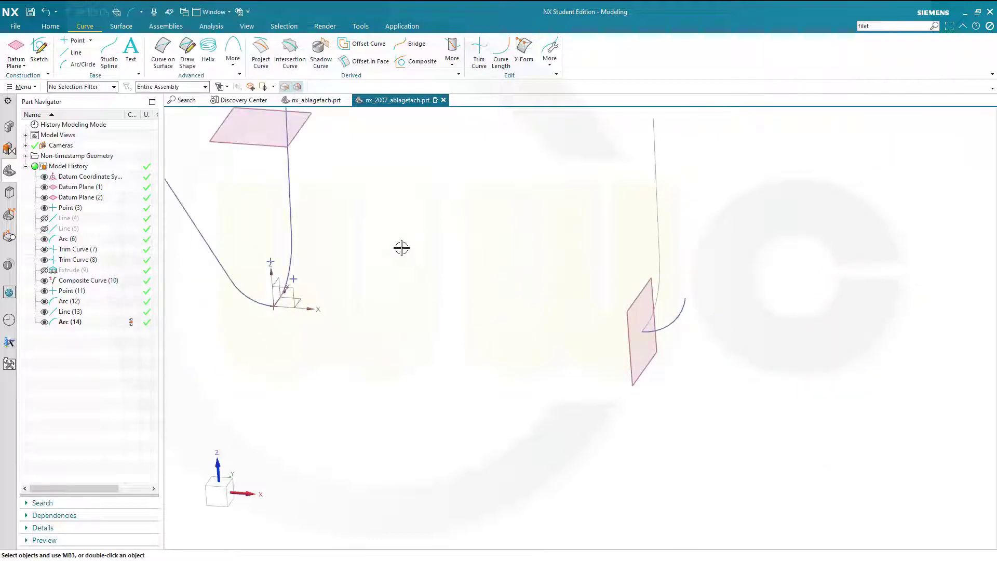
{"action": "left_click", "coordinate": [76, 52]}
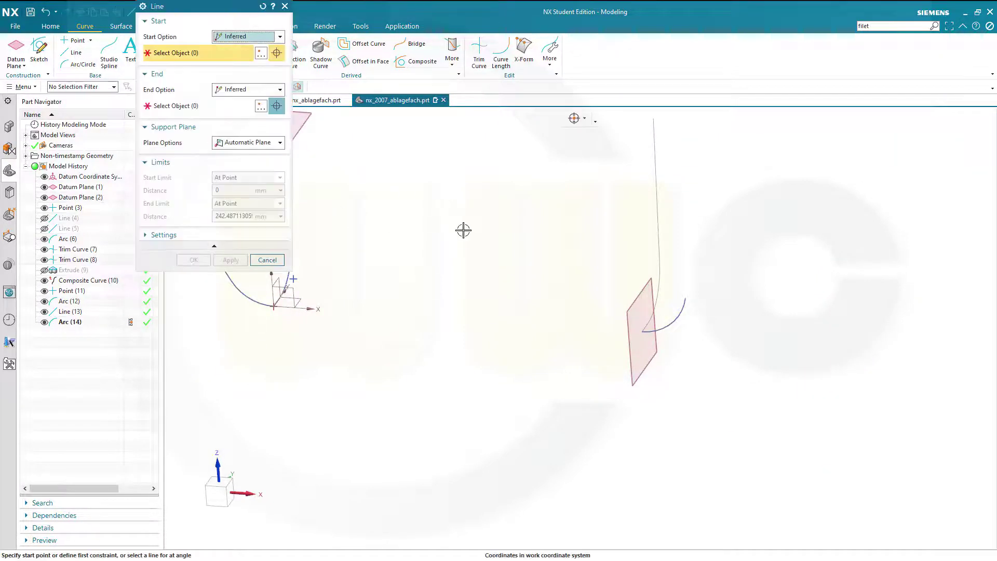
{"action": "left_click", "coordinate": [261, 53]}
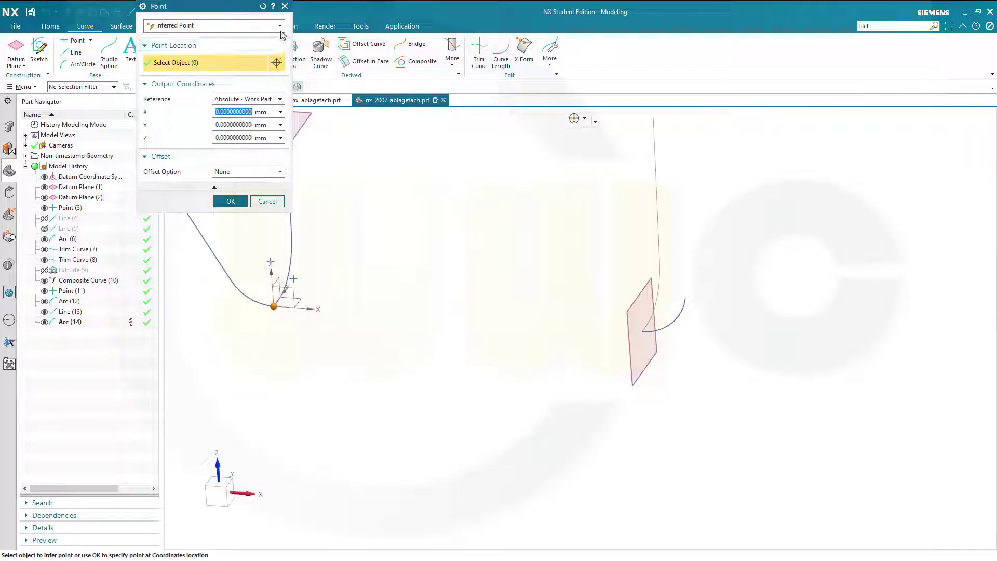
{"action": "left_click", "coordinate": [280, 27]}
{"action": "left_click", "coordinate": [168, 68]}
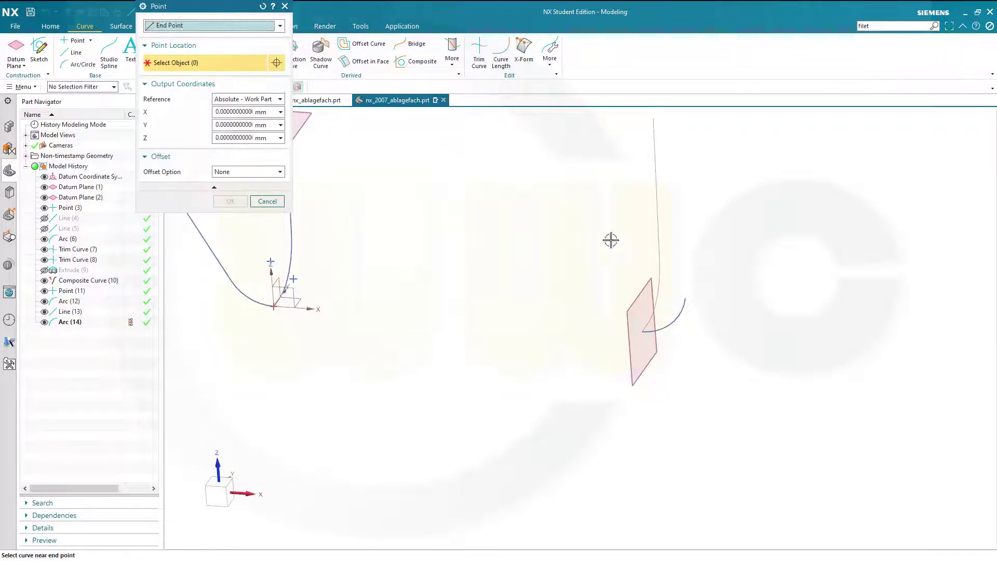
{"action": "scroll", "coordinate": [690, 309], "scroll_direction": "up", "scroll_amount": 2}
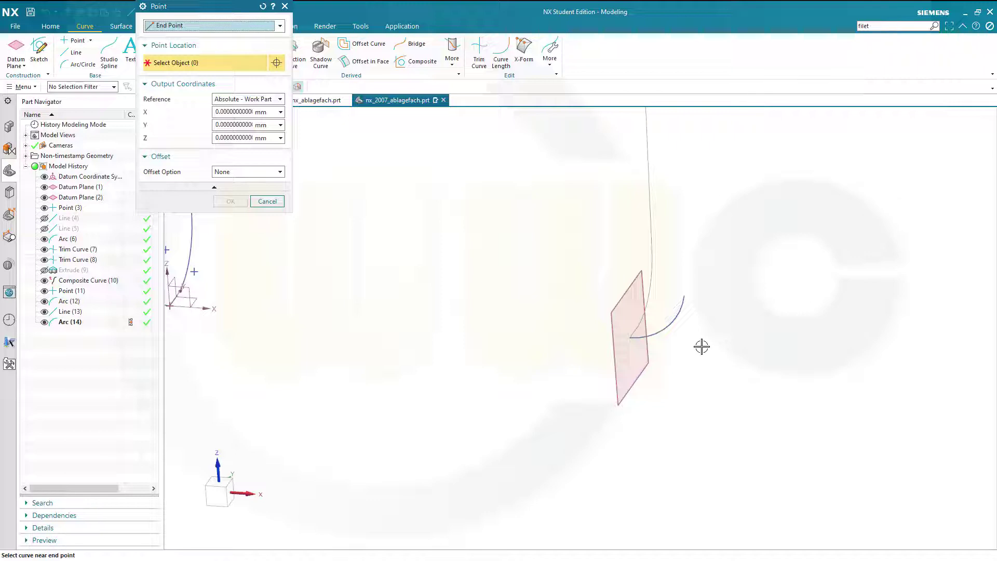
{"action": "left_click", "coordinate": [680, 315]}
{"action": "left_click", "coordinate": [230, 201]}
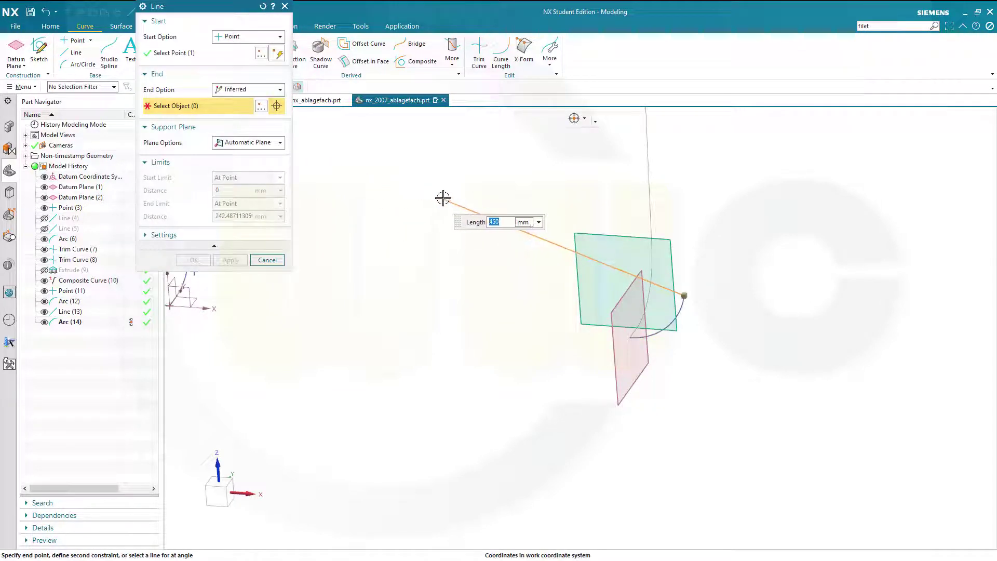
Define the line's end direction with At Angle, referencing the datum coordinate system's Z axis at 10°.
{"action": "scroll", "coordinate": [443, 198], "scroll_direction": "down", "scroll_amount": 2}
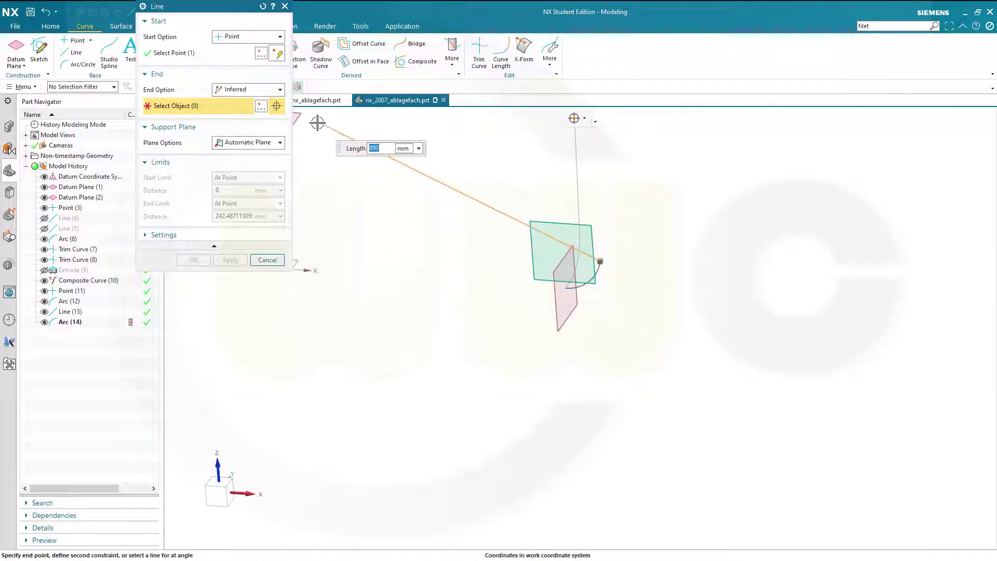
{"action": "left_click", "coordinate": [280, 92]}
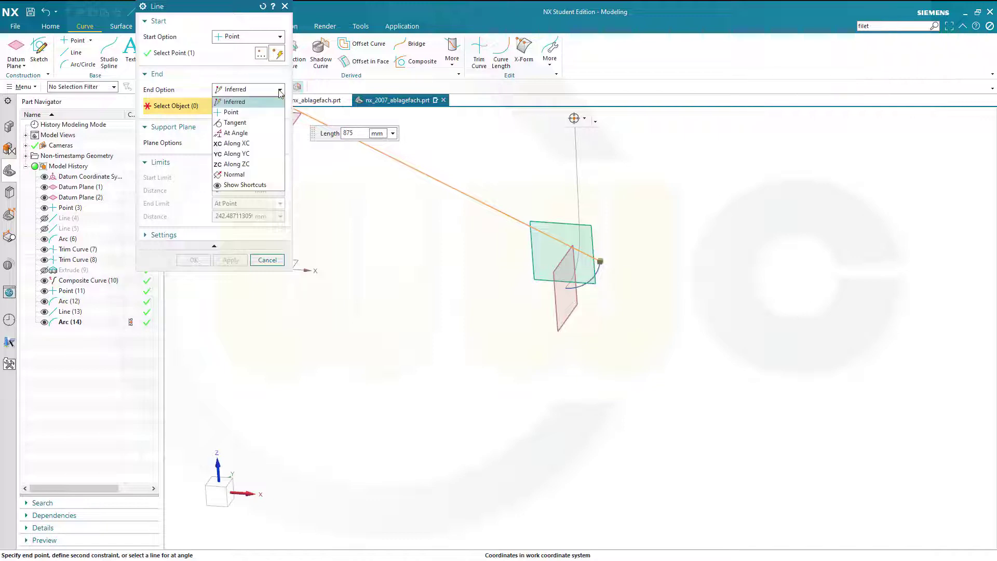
{"action": "left_click", "coordinate": [236, 133]}
{"action": "scroll", "coordinate": [415, 210], "scroll_direction": "down", "scroll_amount": 2}
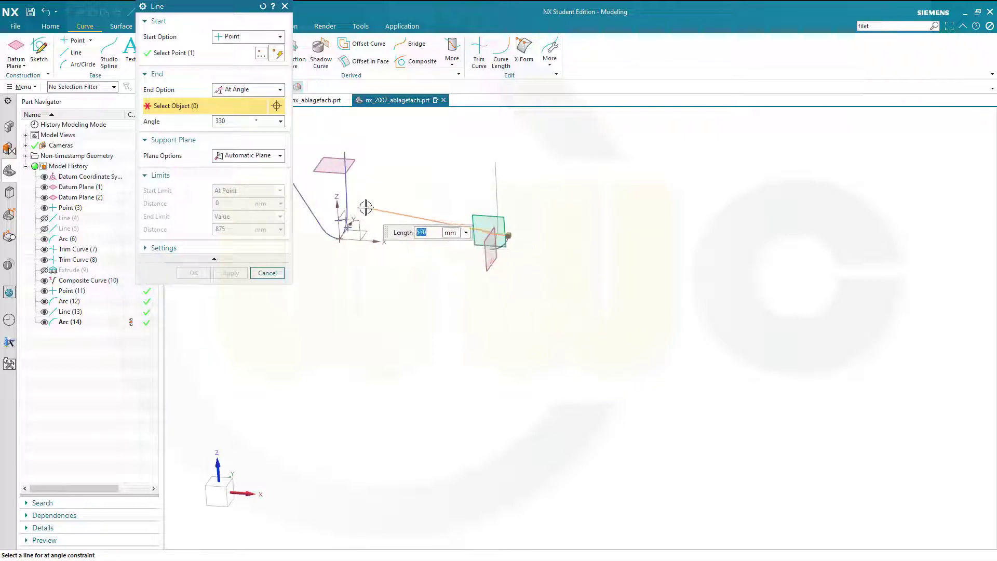
{"action": "scroll", "coordinate": [353, 211], "scroll_direction": "up", "scroll_amount": 2}
{"action": "left_click", "coordinate": [331, 210]}
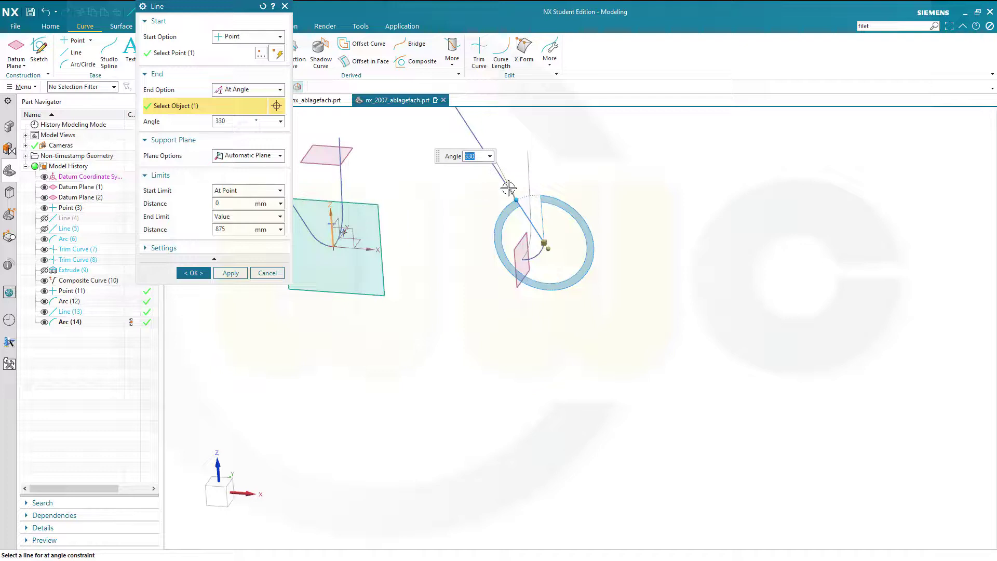
{"action": "left_click_drag", "start_coordinate": [516, 198], "coordinate": [552, 198]}
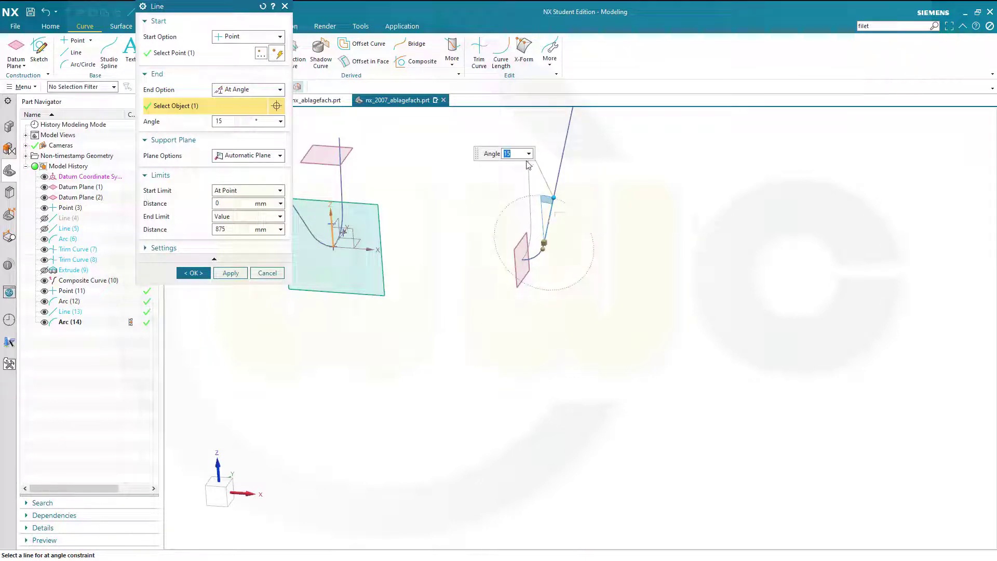
{"action": "key", "text": "Return"}
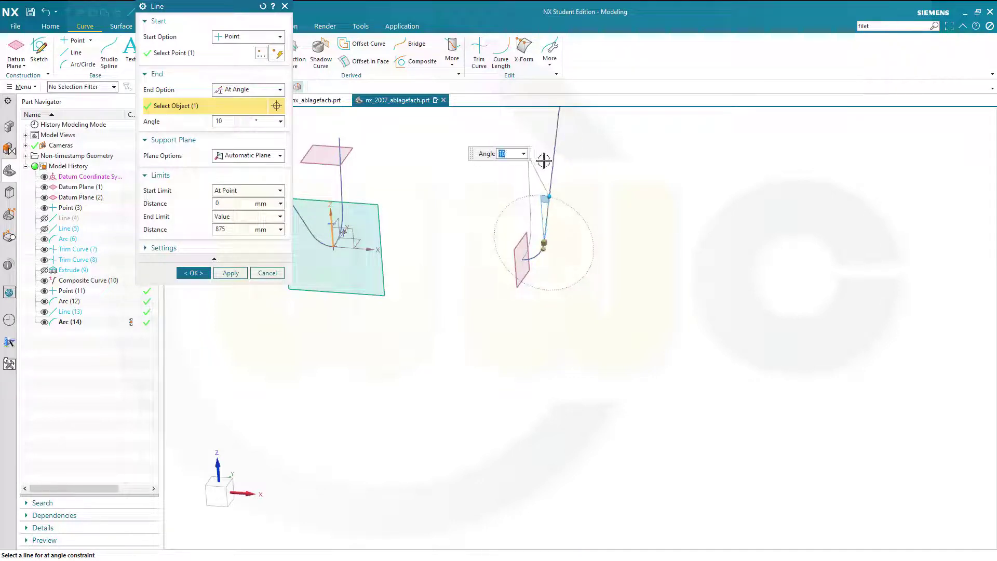
Limit the line's end with Until Selected at the horizontal datum plane and create the line.
{"action": "left_click", "coordinate": [280, 230]}
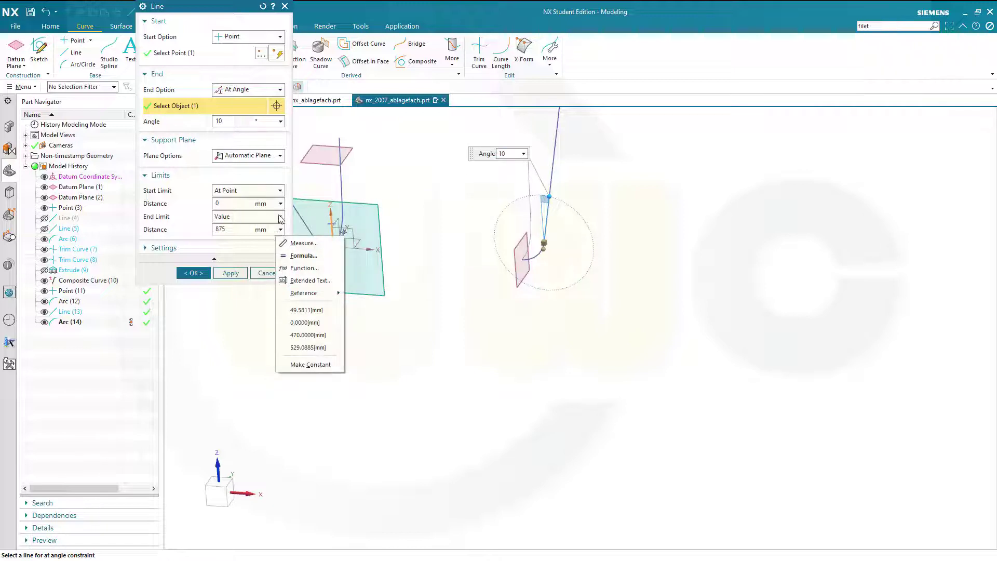
{"action": "left_click", "coordinate": [281, 216]}
{"action": "left_click", "coordinate": [245, 233]}
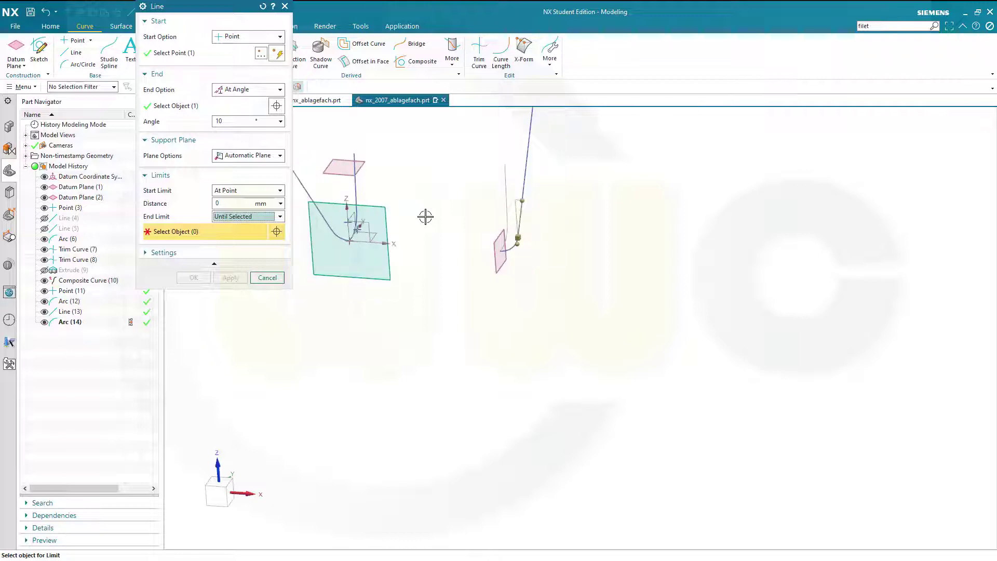
{"action": "scroll", "coordinate": [425, 217], "scroll_direction": "down", "scroll_amount": 3}
{"action": "middle_click_drag", "start_coordinate": [530, 216], "coordinate": [545, 323], "text": "shift"}
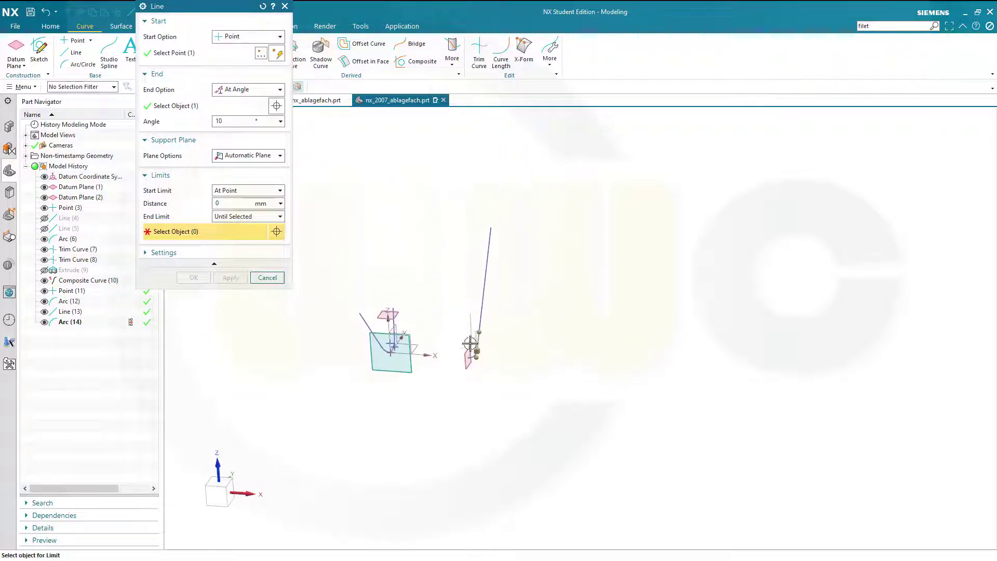
{"action": "scroll", "coordinate": [470, 344], "scroll_direction": "up", "scroll_amount": 5}
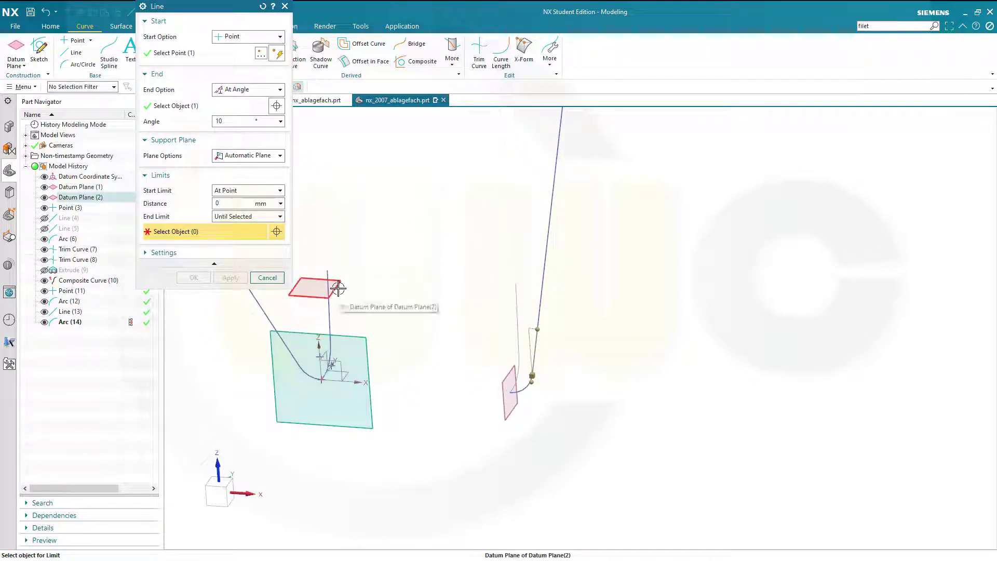
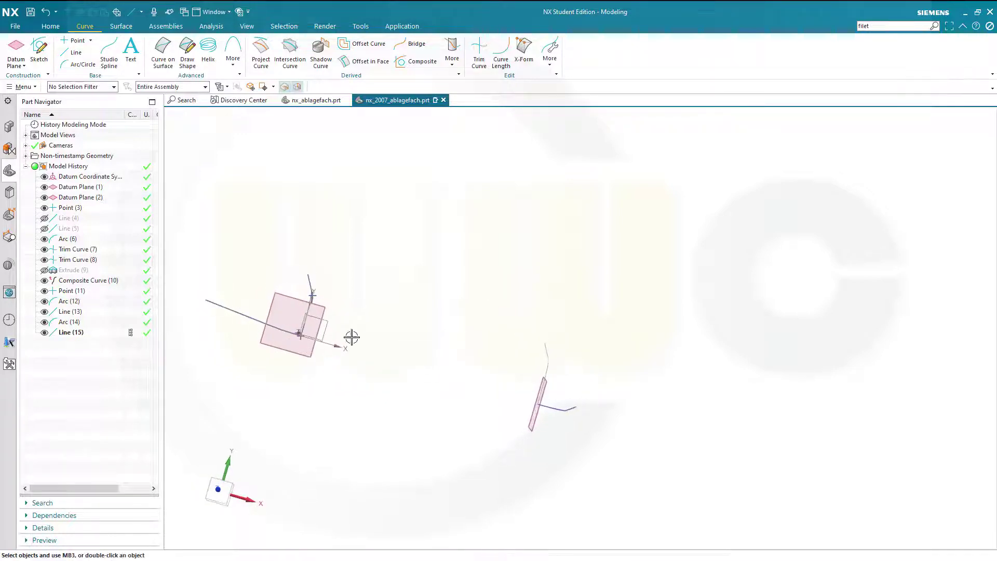
Start a new arc from center and choose the trimmed curve's upper end point as the center's reference.
{"action": "scroll", "coordinate": [353, 224], "scroll_direction": "up", "scroll_amount": 1}
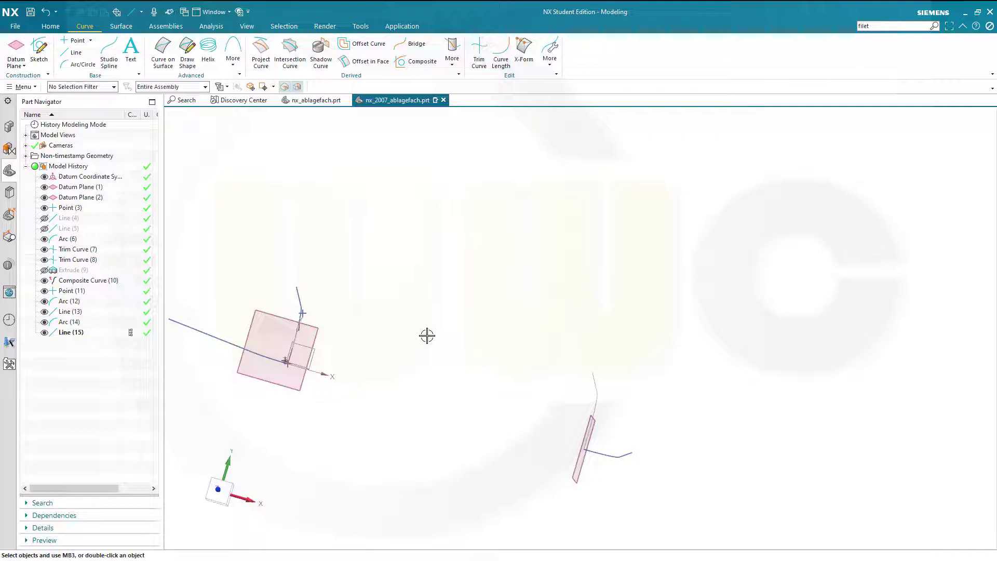
{"action": "middle_click_drag", "start_coordinate": [426, 337], "coordinate": [561, 289]}
{"action": "mouse_move", "coordinate": [396, 290]}
{"action": "middle_mouse_down"}
{"action": "mouse_move", "coordinate": [355, 301]}
{"action": "mouse_move", "coordinate": [379, 278]}
{"action": "mouse_move", "coordinate": [367, 291]}
{"action": "mouse_move", "coordinate": [394, 286]}
{"action": "middle_mouse_up"}
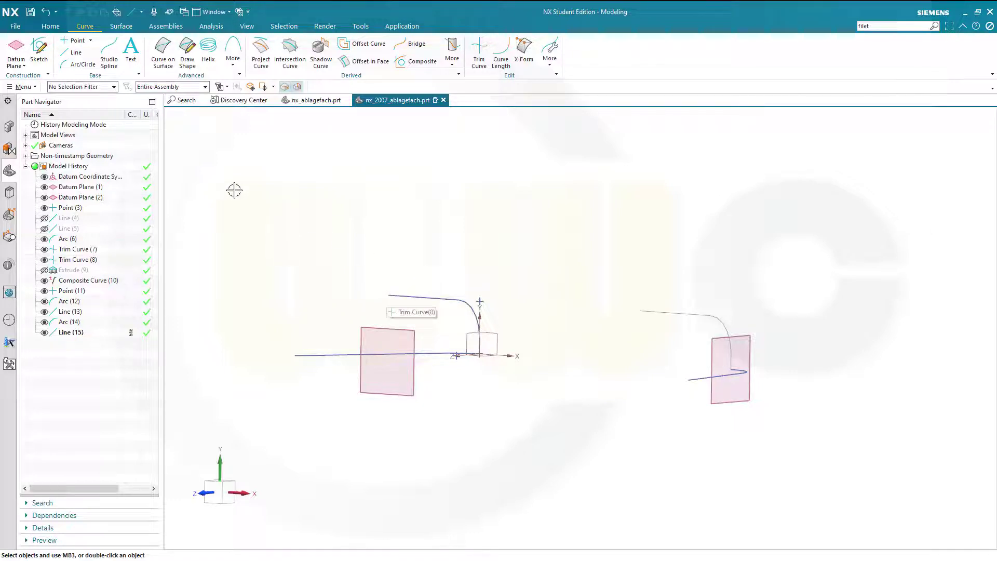
{"action": "left_click", "coordinate": [82, 66]}
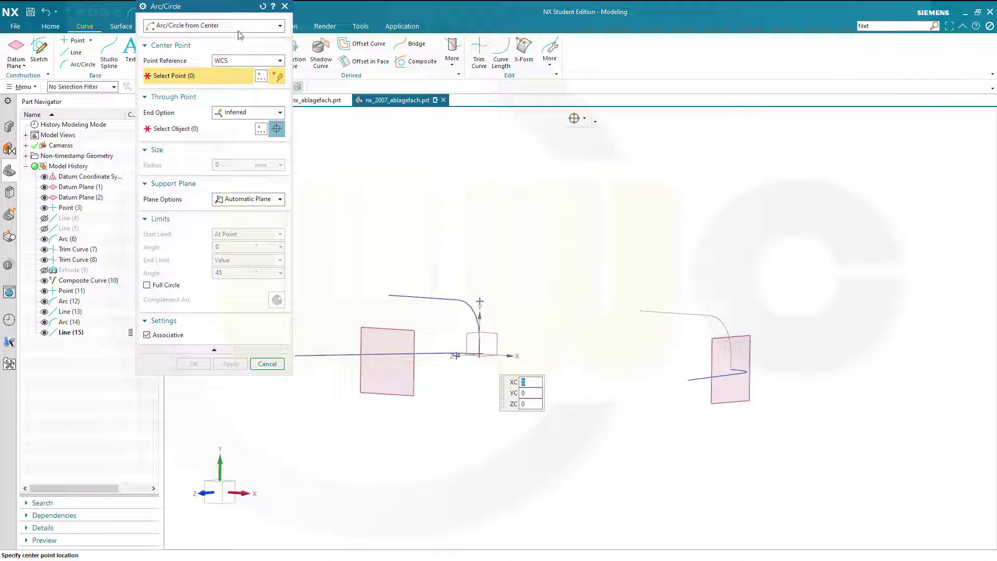
{"action": "left_click", "coordinate": [261, 76]}
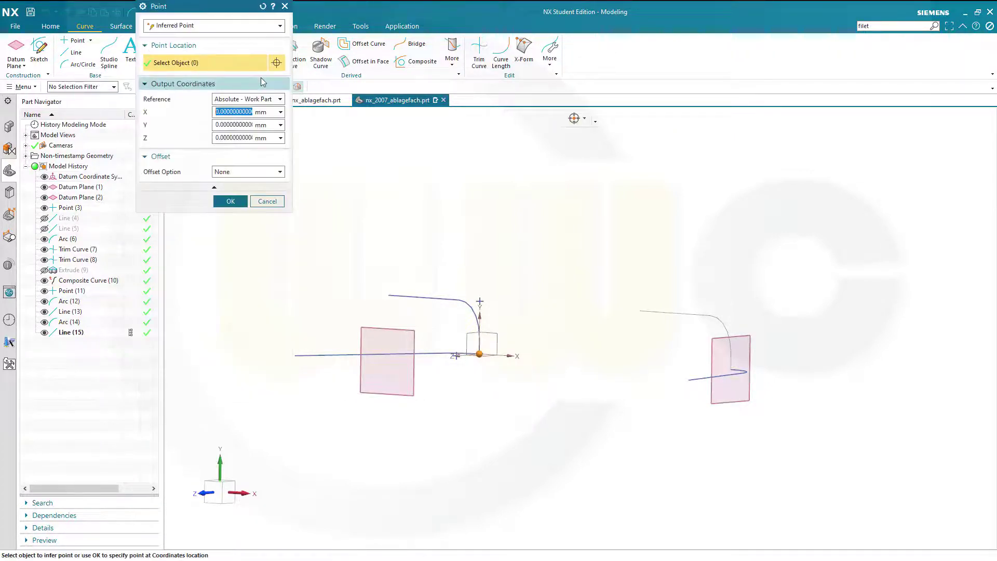
{"action": "left_click", "coordinate": [280, 26]}
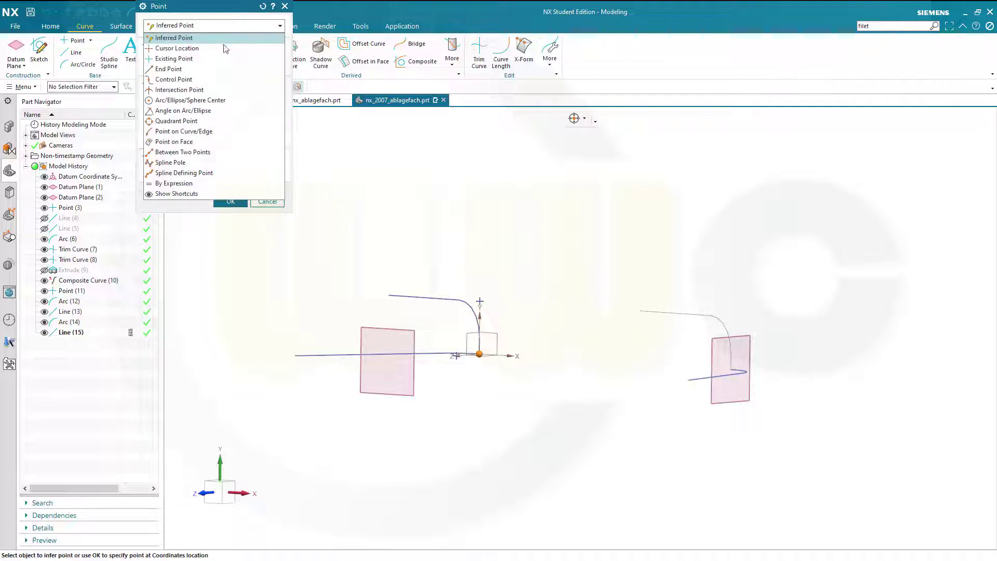
{"action": "left_click", "coordinate": [192, 69]}
{"action": "left_click", "coordinate": [396, 292]}
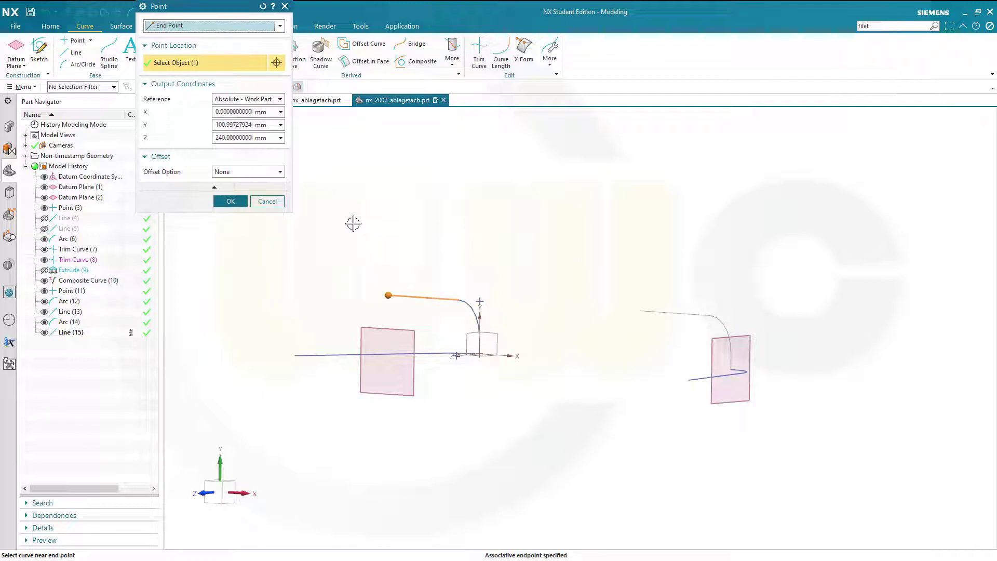
Apply a Rectangular offset with a Delta Y of -50 mm to the arc's center point and accept it.
{"action": "left_click", "coordinate": [279, 172]}
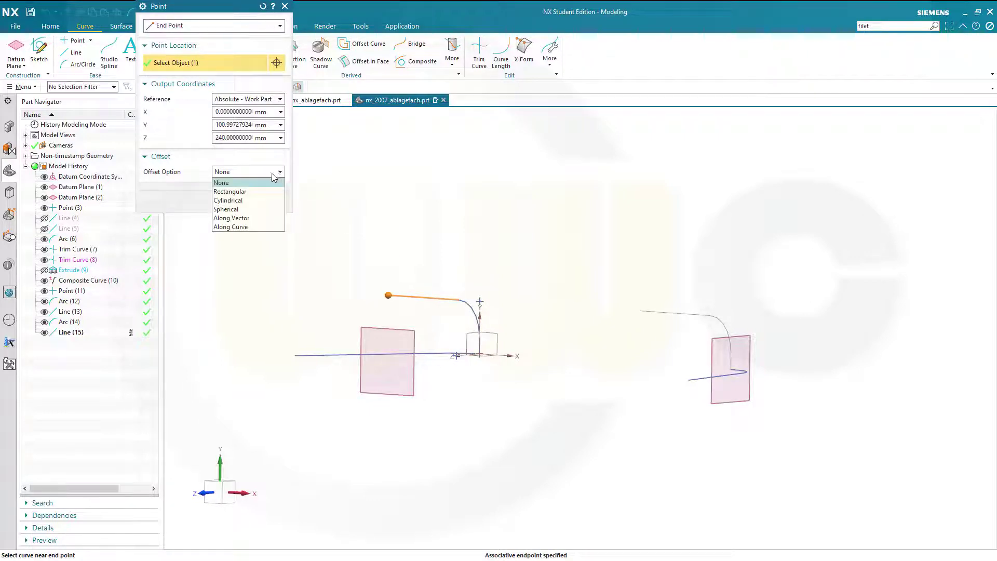
{"action": "left_click", "coordinate": [251, 190]}
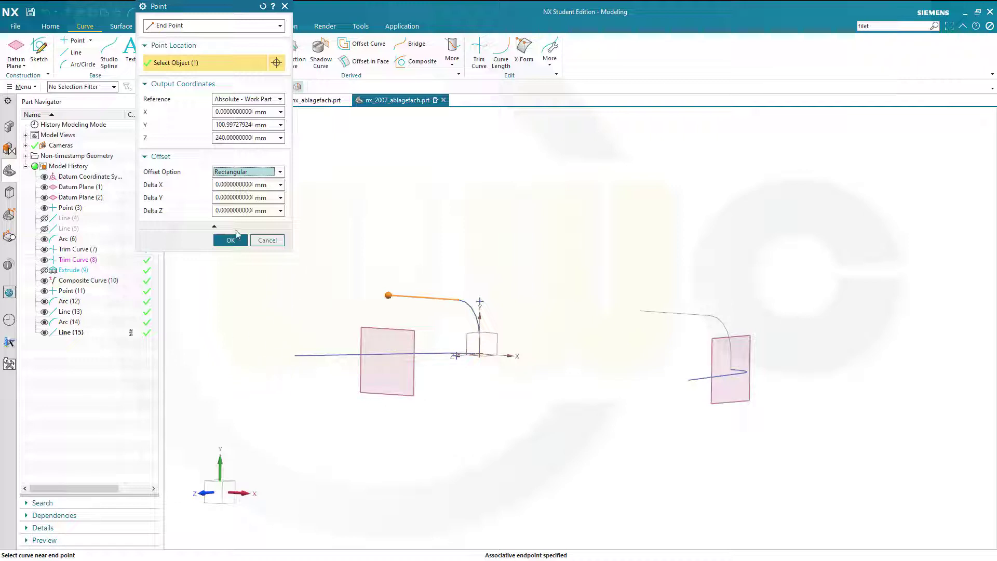
{"action": "left_click", "coordinate": [216, 197]}
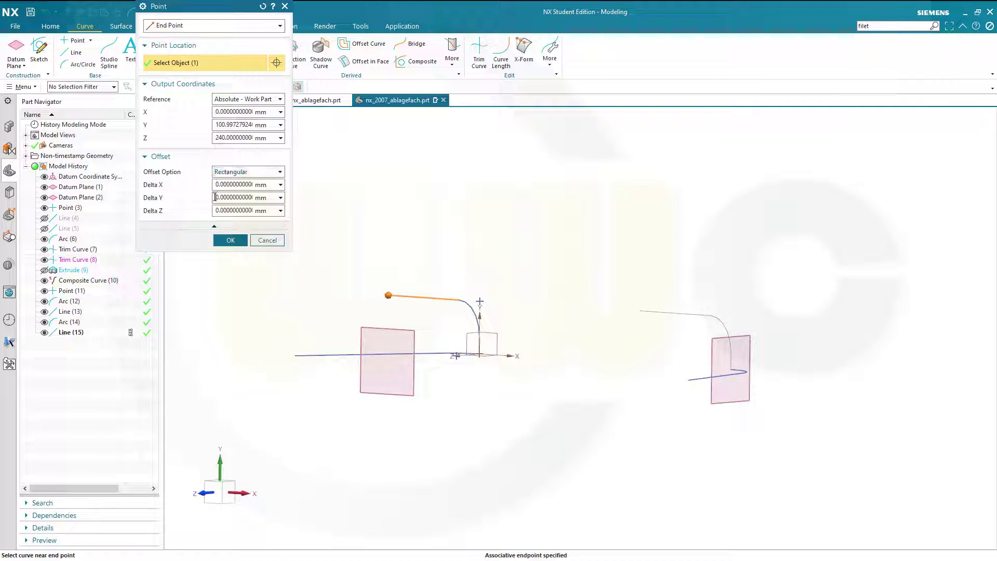
{"action": "type", "text": "-50"}
{"action": "left_click", "coordinate": [230, 240]}
{"action": "middle_click_drag", "start_coordinate": [374, 262], "coordinate": [406, 264]}
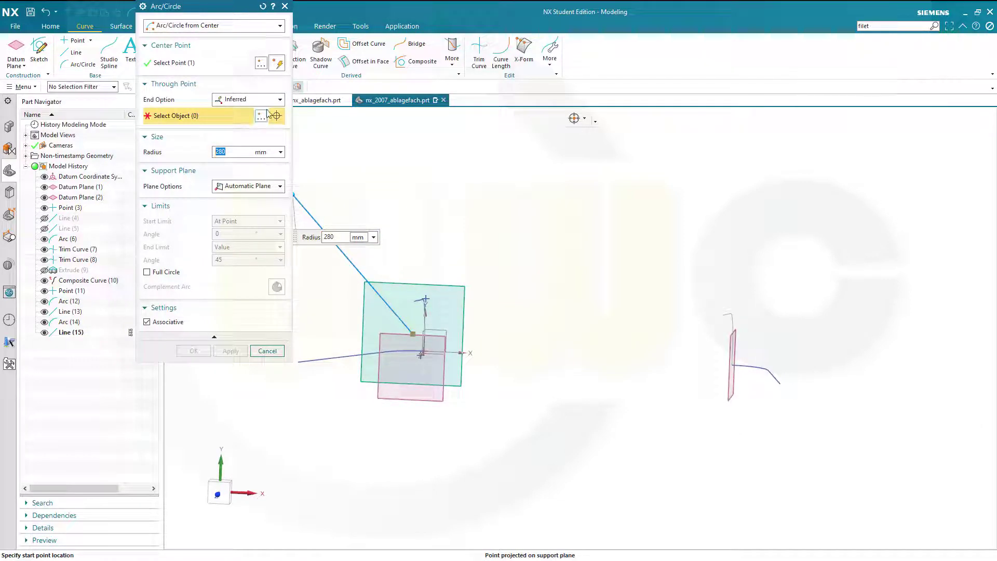
{"action": "scroll", "coordinate": [405, 243], "scroll_direction": "up", "scroll_amount": 1}
{"action": "middle_click_drag", "start_coordinate": [413, 260], "coordinate": [399, 318]}
{"action": "type", "text": "130"}
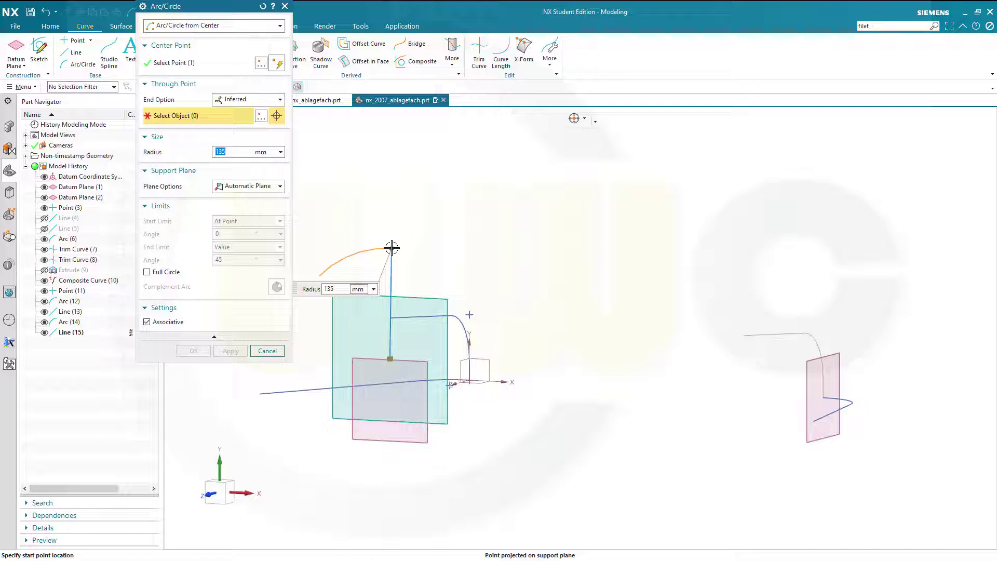
{"action": "right_click", "coordinate": [392, 248]}
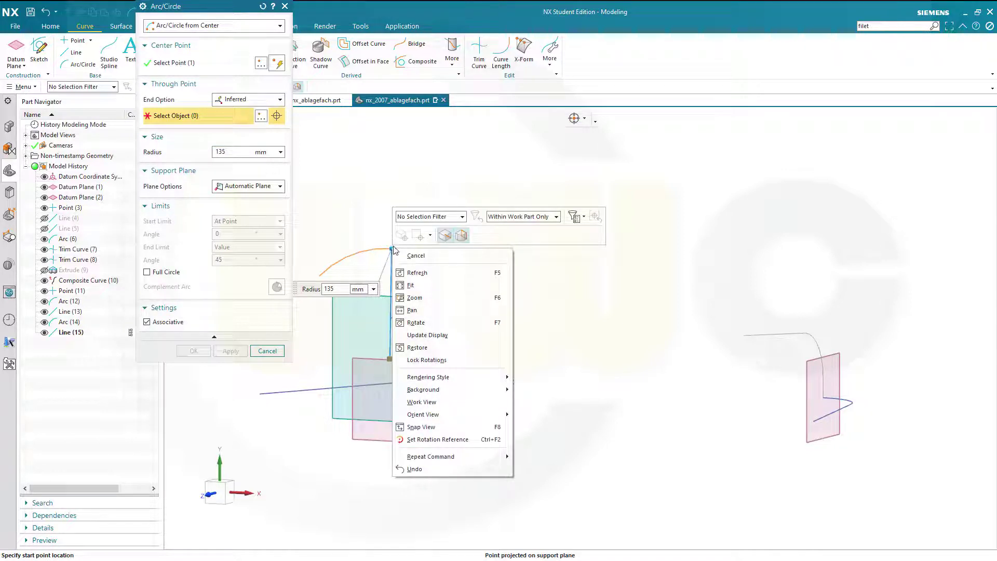
{"action": "key", "text": "Escape"}
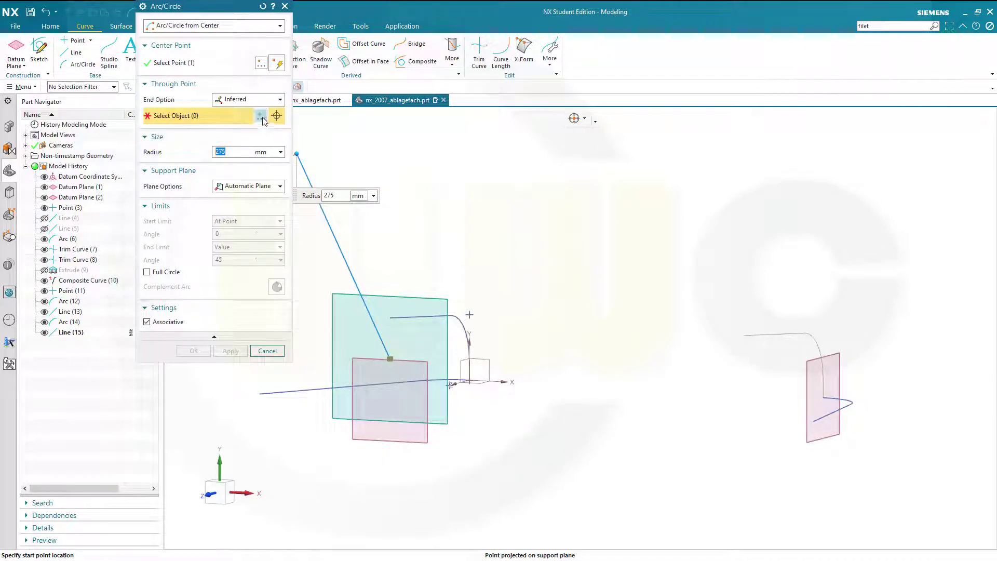
Define the arc's through point as the end point of the trimmed curve's upper end.
{"action": "left_click", "coordinate": [262, 119]}
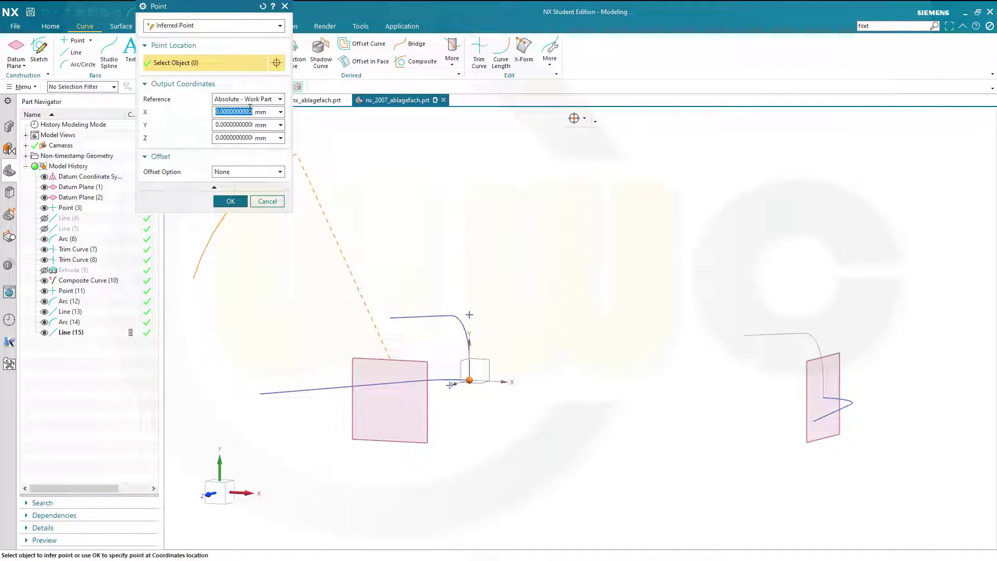
{"action": "left_click", "coordinate": [279, 26]}
{"action": "left_click", "coordinate": [172, 69]}
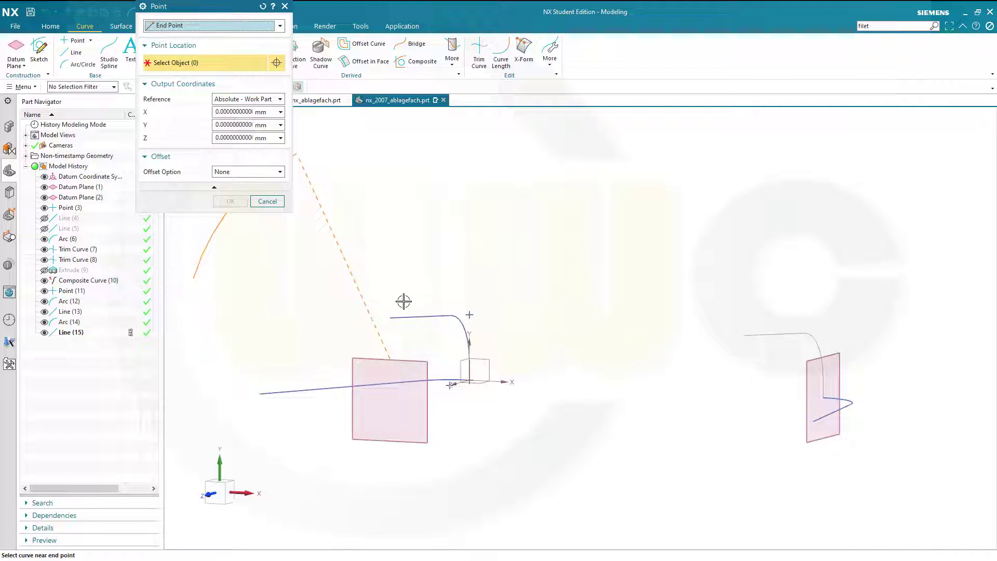
{"action": "left_click", "coordinate": [401, 318]}
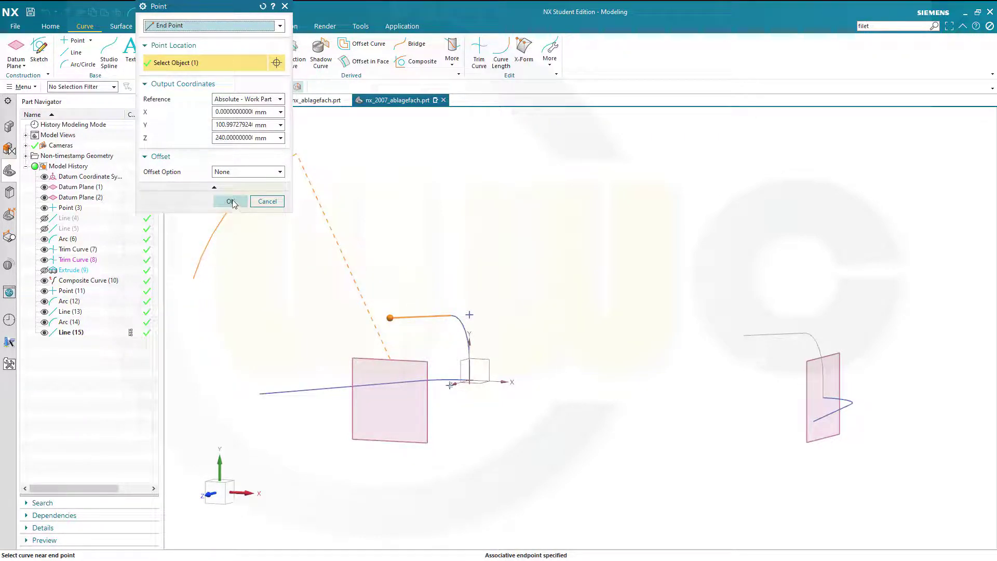
{"action": "left_click", "coordinate": [233, 200]}
Set the arc's end limit angle to 90° and create the arc.
{"action": "mouse_move", "coordinate": [387, 229]}
{"action": "middle_mouse_down"}
{"action": "mouse_move", "coordinate": [407, 225]}
{"action": "mouse_move", "coordinate": [399, 236]}
{"action": "middle_mouse_up"}
{"action": "left_click", "coordinate": [240, 258]}
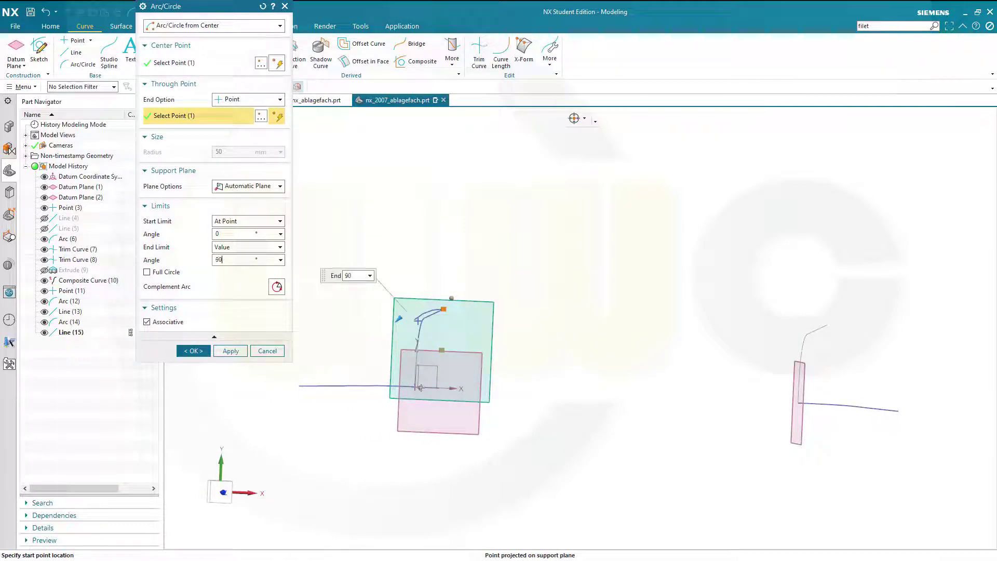
{"action": "key", "text": "Tab"}
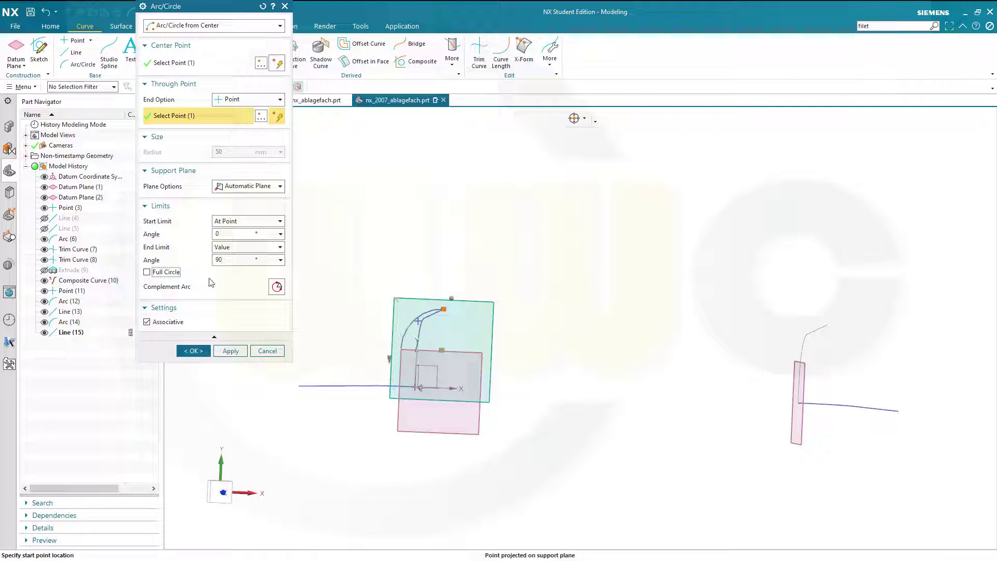
{"action": "left_click", "coordinate": [192, 351]}
{"action": "middle_click_drag", "start_coordinate": [421, 358], "coordinate": [400, 335]}
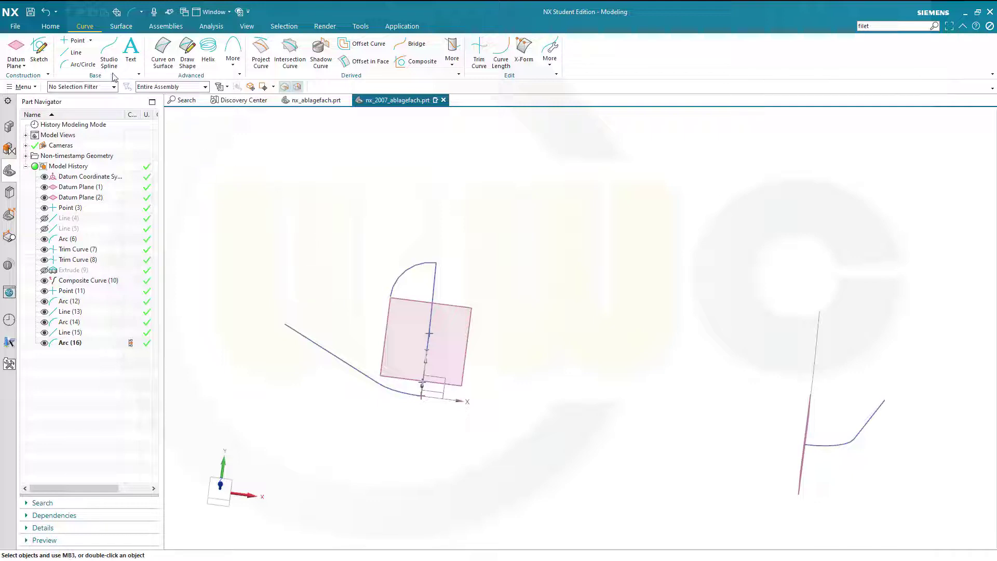
Start a new line at the free end point of the angled profile line.
{"action": "left_click", "coordinate": [73, 52]}
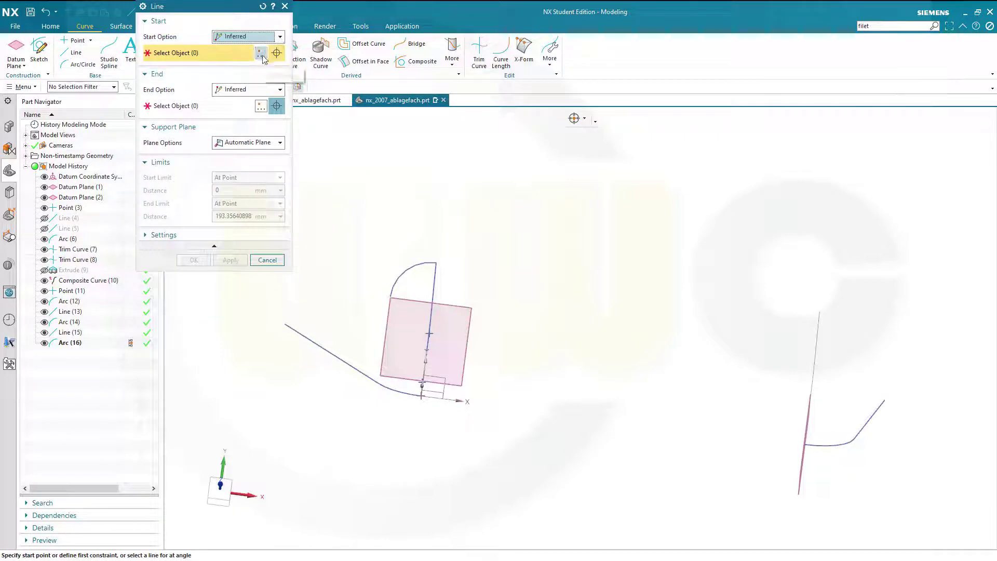
{"action": "left_click", "coordinate": [260, 54]}
{"action": "left_click", "coordinate": [280, 26]}
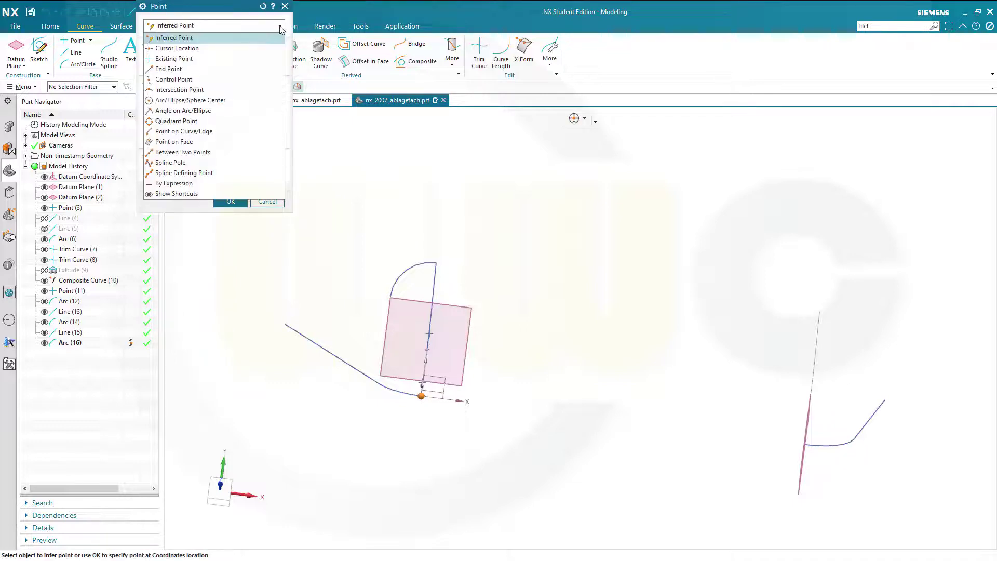
{"action": "left_click", "coordinate": [202, 69]}
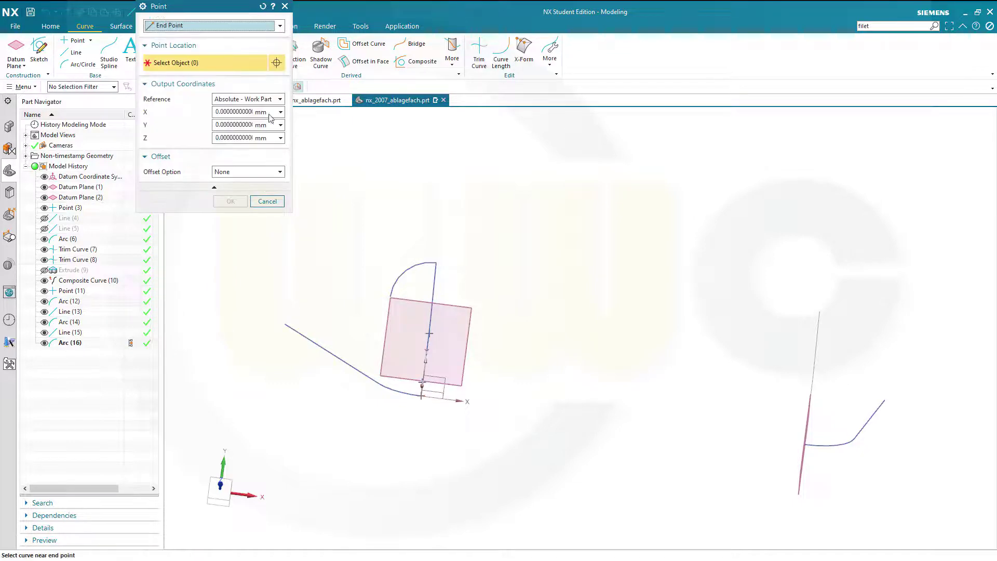
{"action": "left_click", "coordinate": [297, 330]}
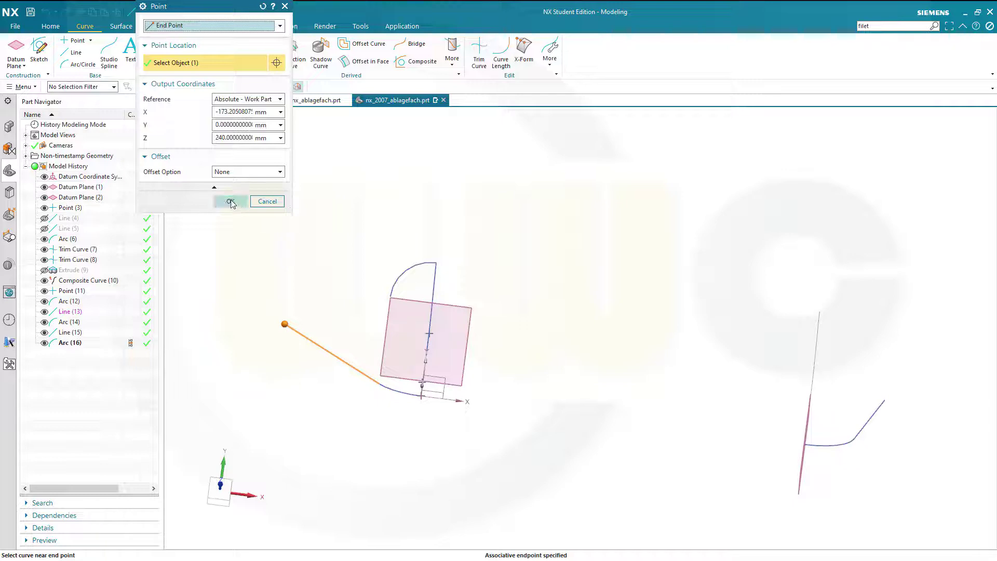
{"action": "left_click", "coordinate": [230, 202]}
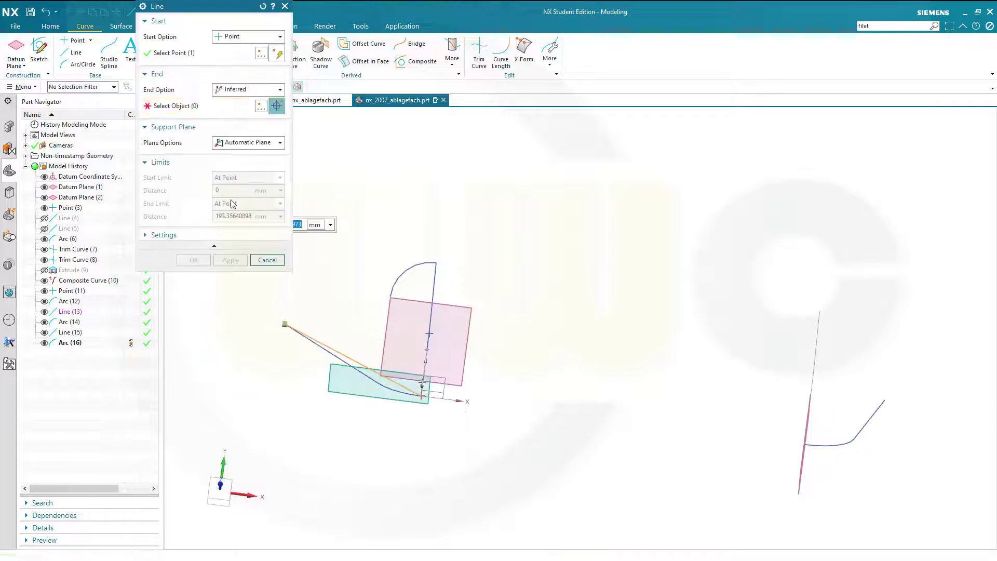
Make the line's end tangent to the new 50 mm arc, with the datum plane at the profile as support plane, and create the line.
{"action": "left_click", "coordinate": [267, 90]}
{"action": "left_click", "coordinate": [252, 127]}
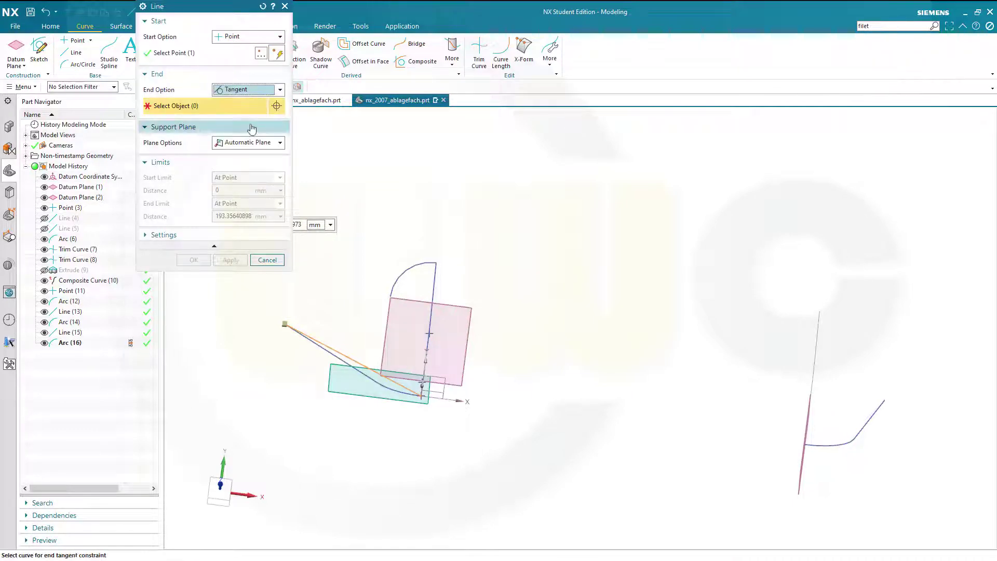
{"action": "left_click", "coordinate": [281, 143]}
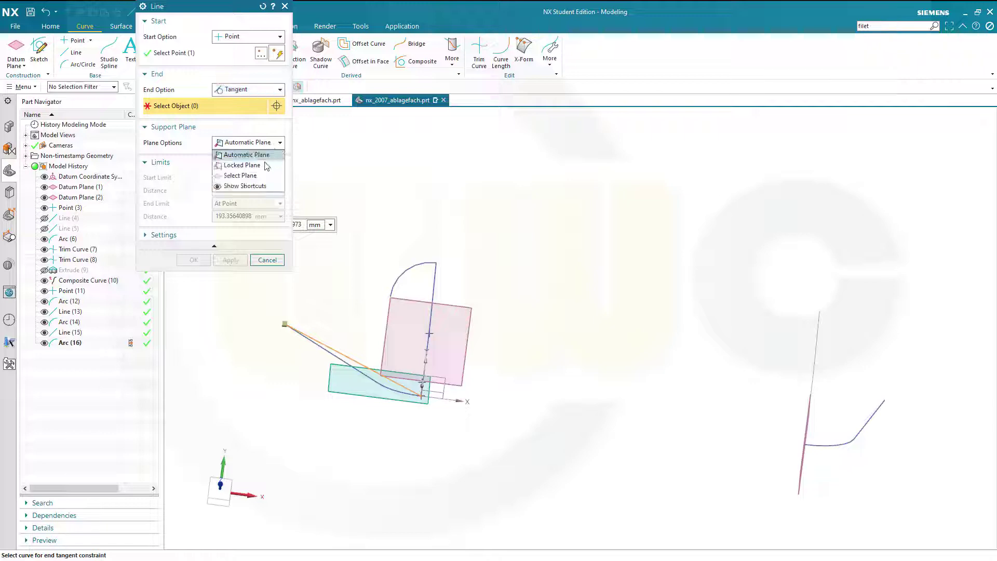
{"action": "left_click", "coordinate": [247, 177]}
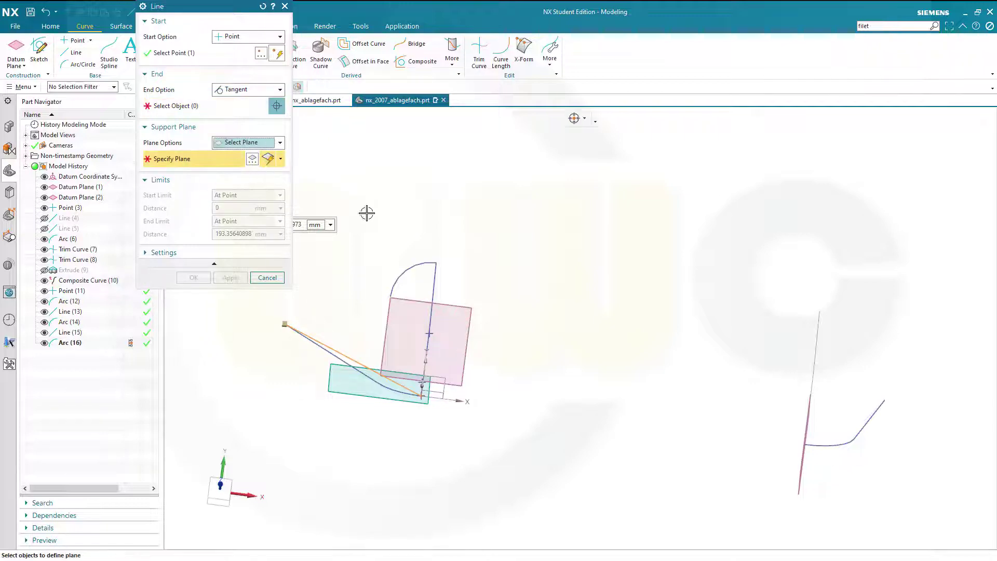
{"action": "left_click", "coordinate": [450, 297]}
{"action": "left_click", "coordinate": [205, 110]}
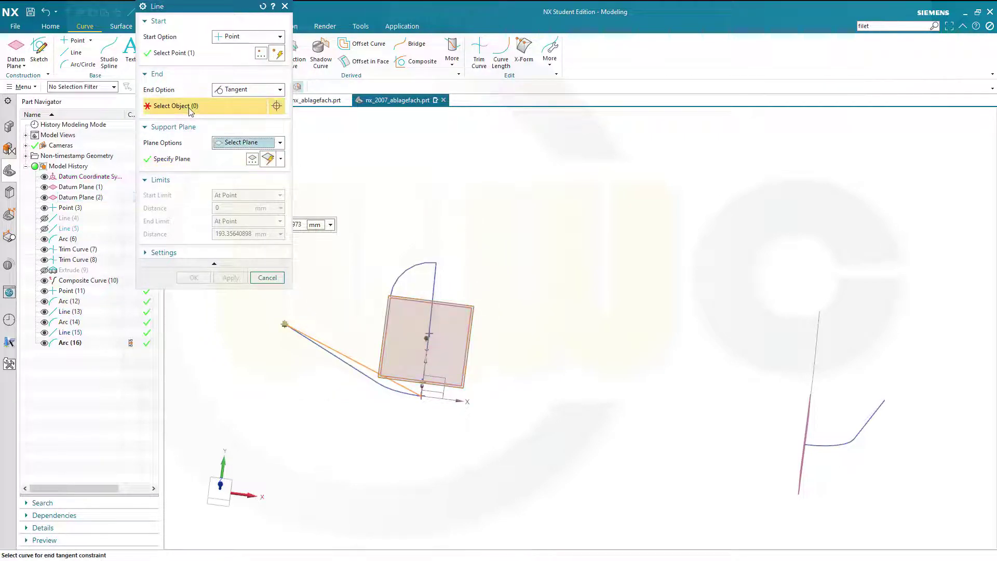
{"action": "left_click", "coordinate": [404, 266]}
{"action": "left_click", "coordinate": [193, 278]}
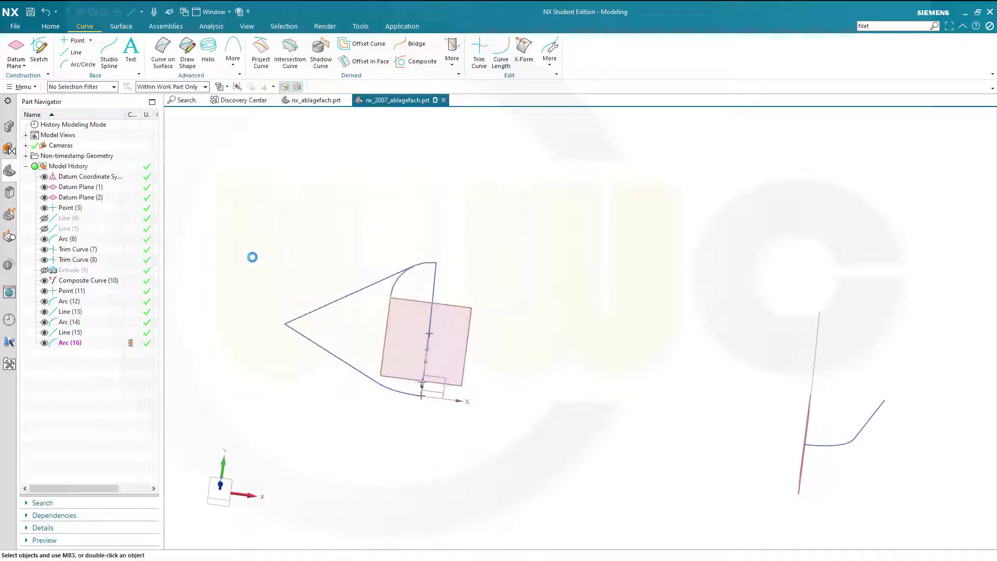
Trim the 50 mm arc at the tangent line, keeping the upper portion.
{"action": "scroll", "coordinate": [352, 243], "scroll_direction": "up", "scroll_amount": 1}
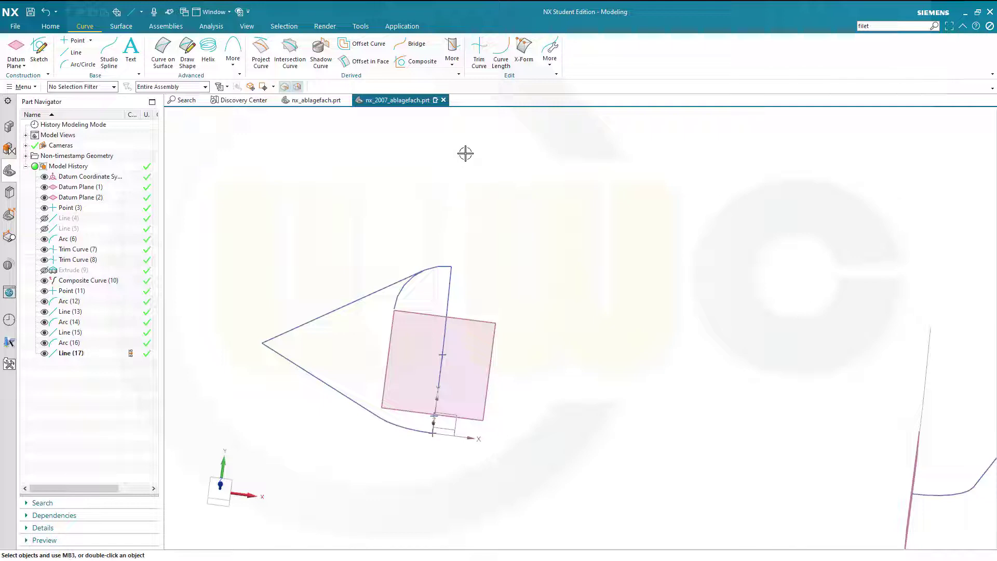
{"action": "left_click", "coordinate": [481, 61]}
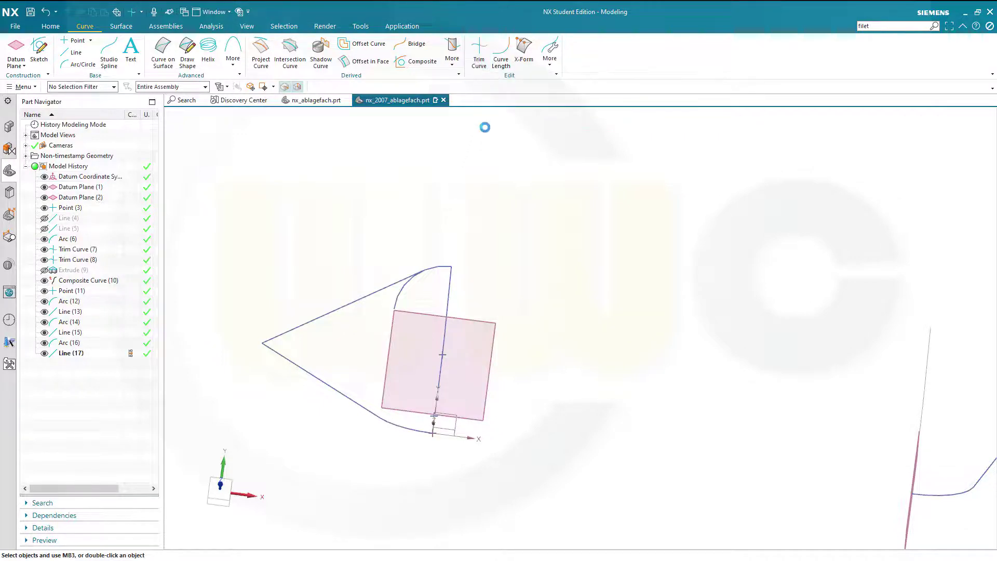
{"action": "left_click", "coordinate": [442, 265]}
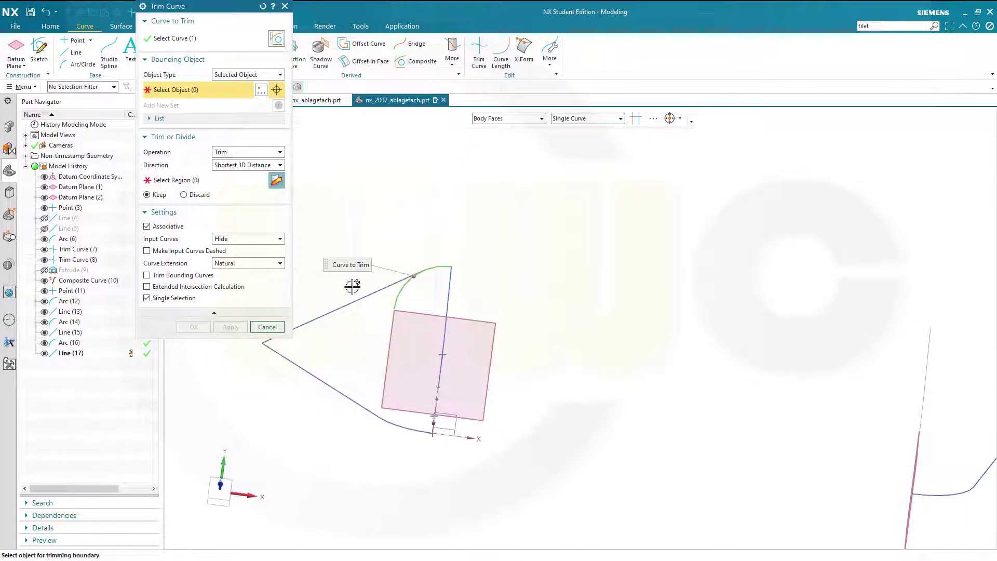
{"action": "left_click", "coordinate": [346, 304]}
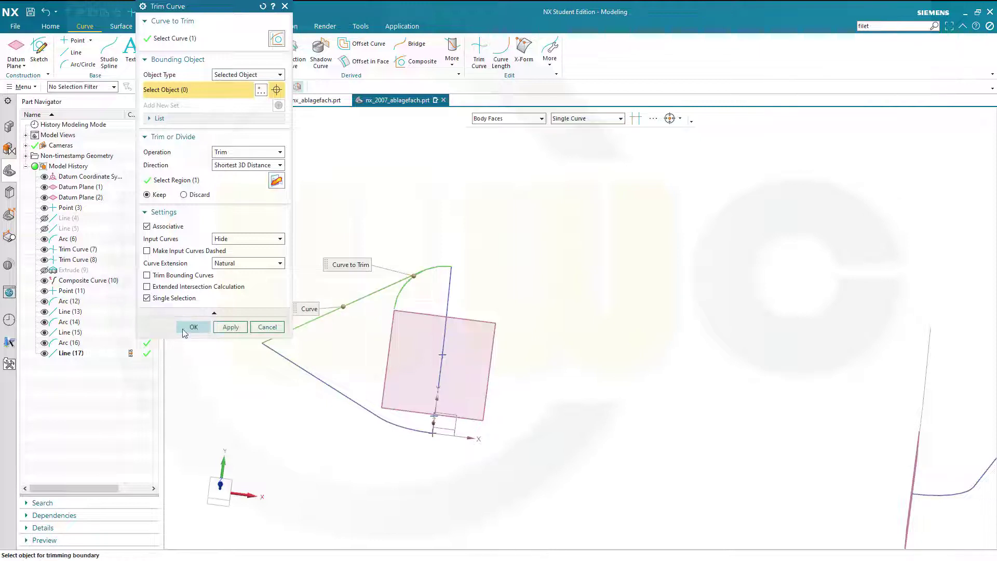
{"action": "left_click", "coordinate": [193, 327]}
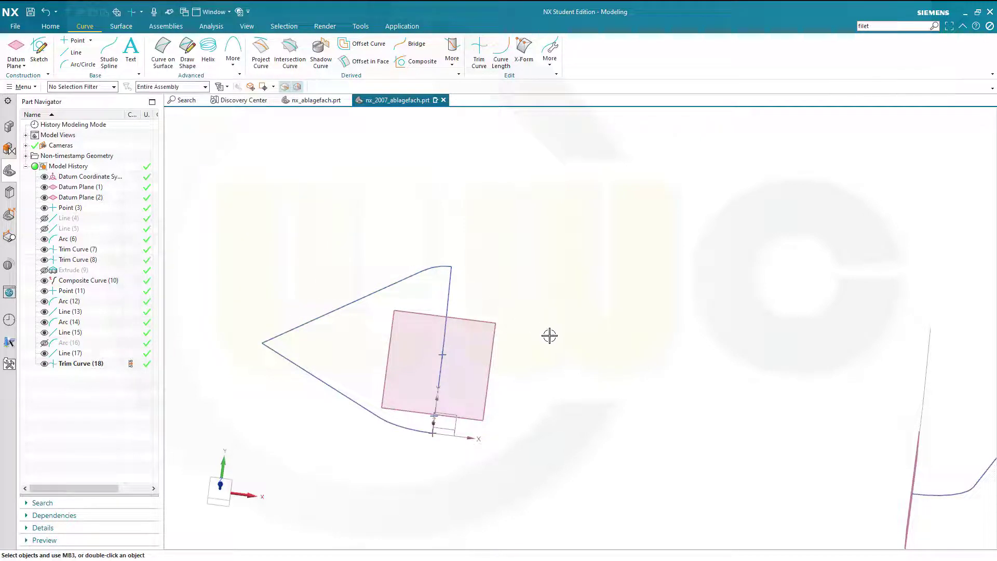
Start a new arc from center and choose the composite curve's upper end point as its center.
{"action": "middle_click_drag", "start_coordinate": [550, 336], "coordinate": [543, 314]}
{"action": "scroll", "coordinate": [584, 323], "scroll_direction": "up", "scroll_amount": 3}
{"action": "middle_click_drag", "start_coordinate": [833, 368], "coordinate": [612, 358], "text": "shift"}
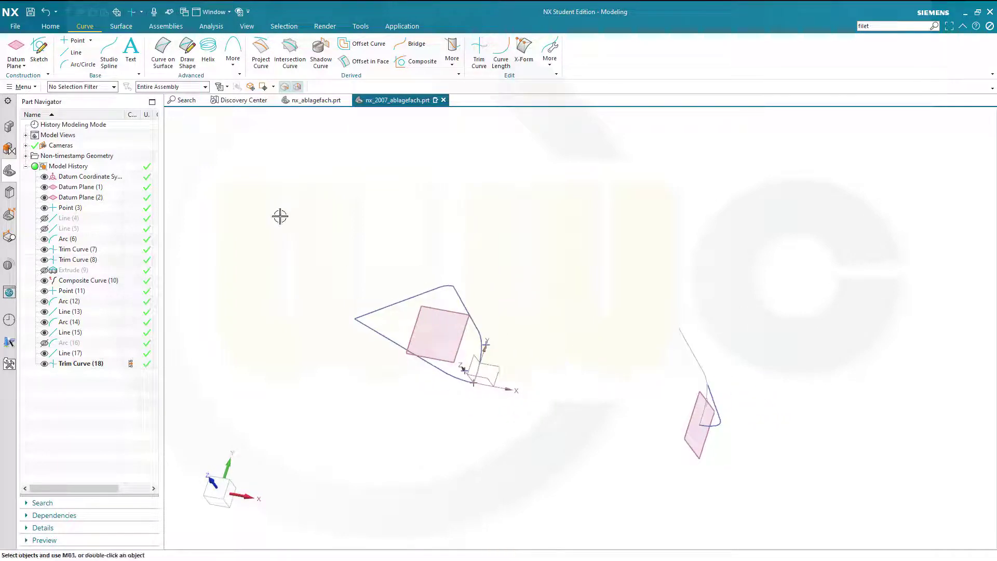
{"action": "left_click", "coordinate": [85, 65]}
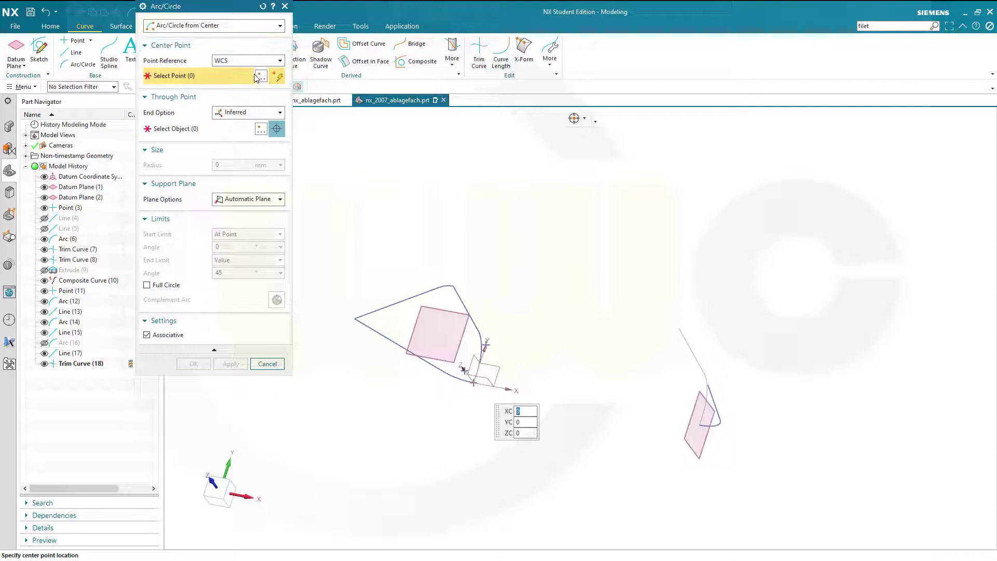
{"action": "left_click", "coordinate": [260, 77]}
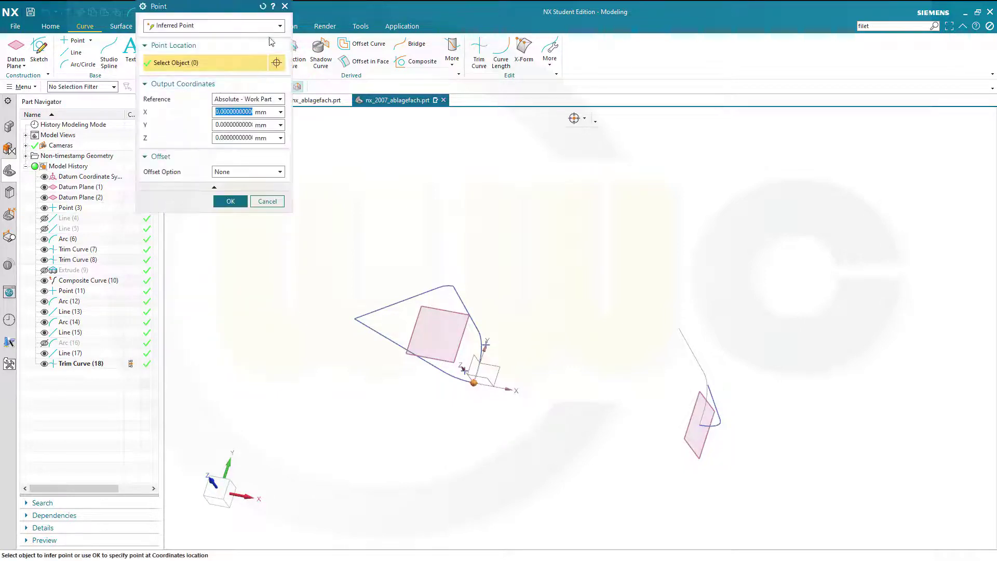
{"action": "left_click", "coordinate": [281, 26]}
{"action": "left_click", "coordinate": [196, 69]}
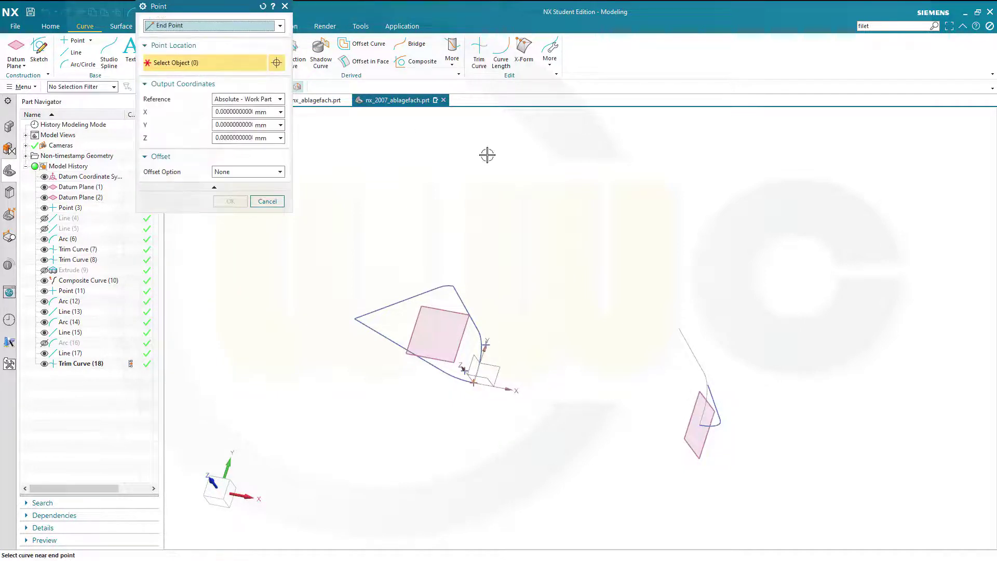
{"action": "left_click", "coordinate": [685, 342]}
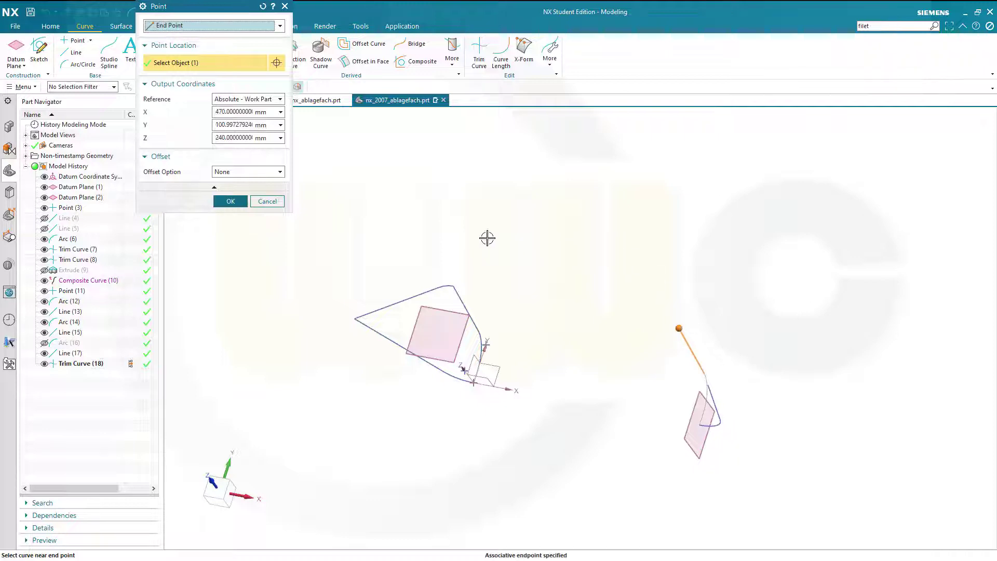
{"action": "left_click", "coordinate": [230, 202]}
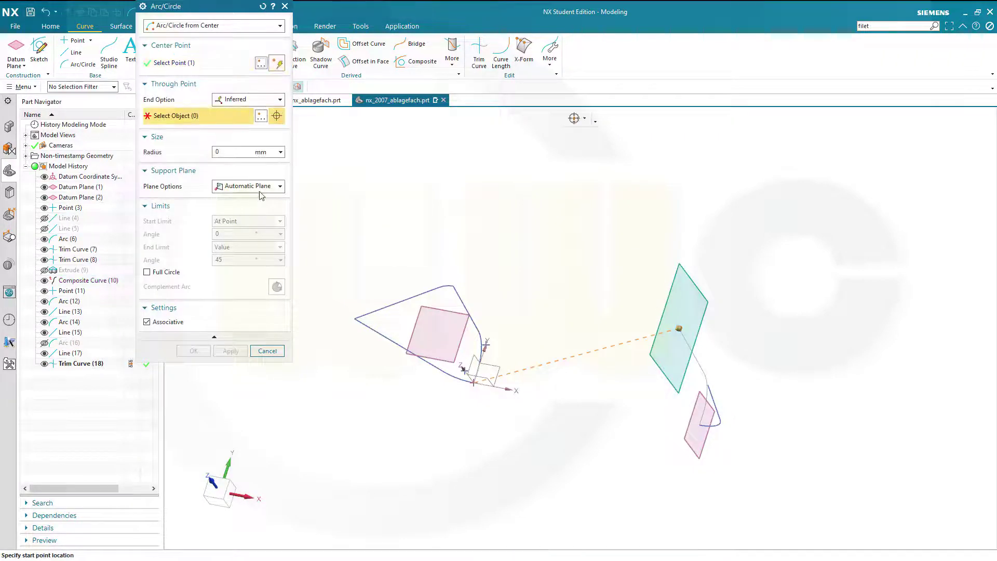
Switch the arc's support plane to Select Plane and pick the datum plane inside the first closed profile.
{"action": "left_click", "coordinate": [280, 187]}
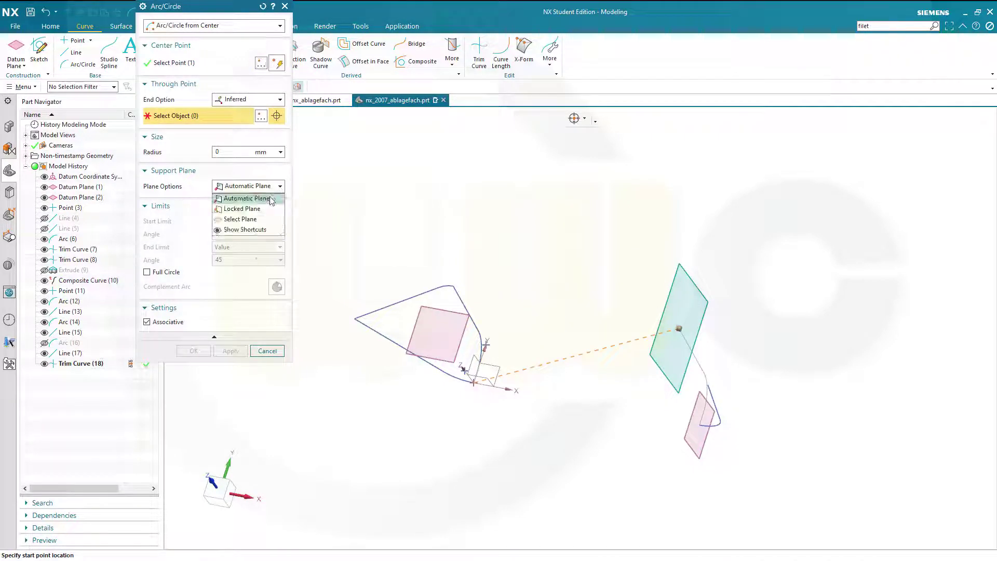
{"action": "left_click", "coordinate": [248, 218]}
{"action": "left_click", "coordinate": [435, 314]}
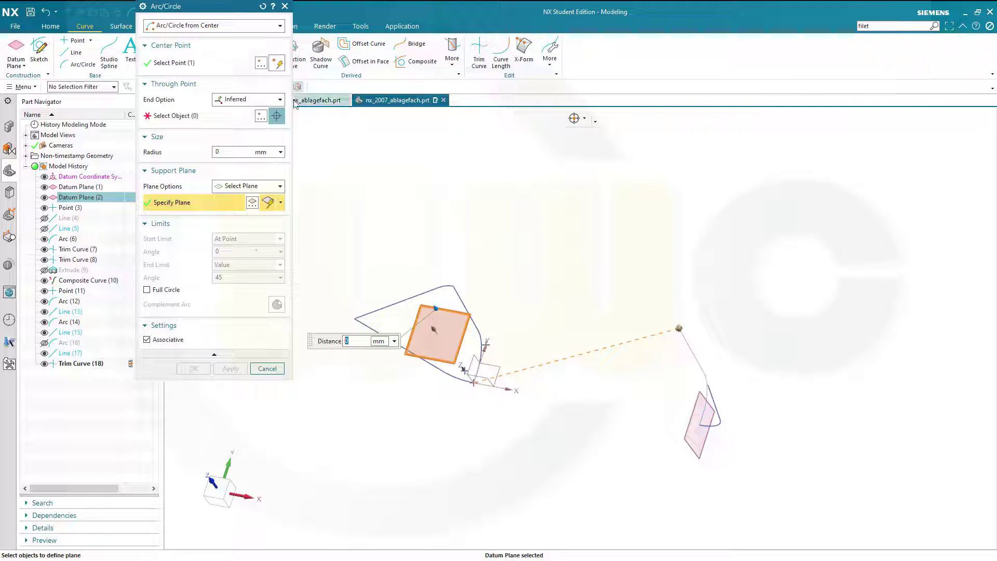
Apply a Rectangular offset with a Delta Y of -50 mm to the center point on the composite curve.
{"action": "key", "text": "Escape"}
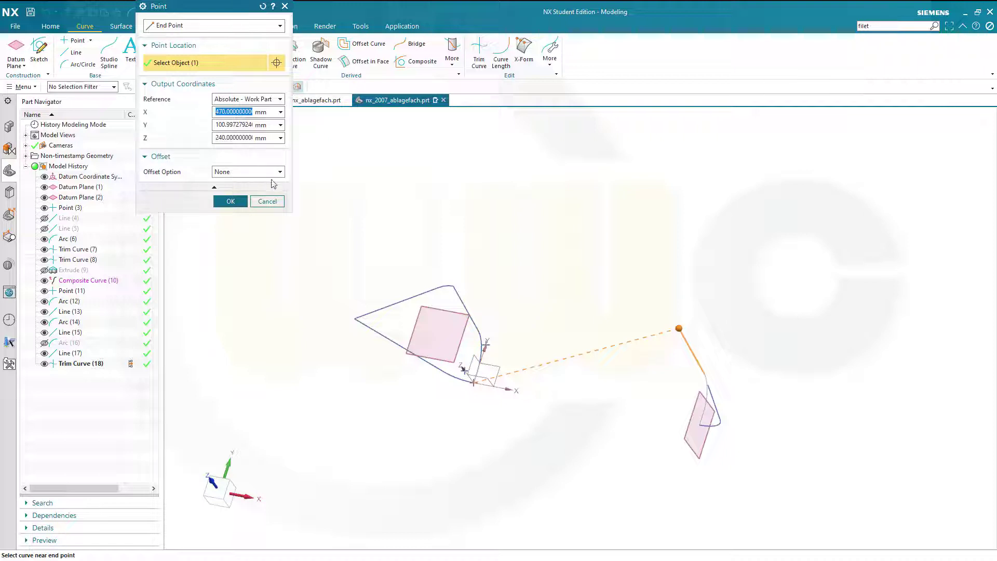
{"action": "left_click", "coordinate": [280, 172]}
{"action": "left_click", "coordinate": [244, 192]}
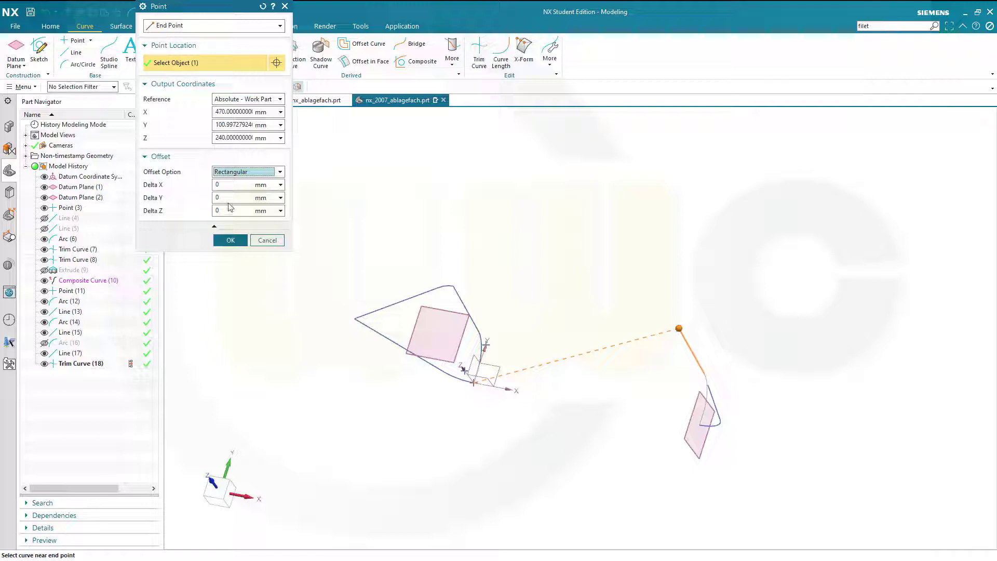
{"action": "left_click", "coordinate": [229, 199]}
{"action": "type", "text": "-5"}
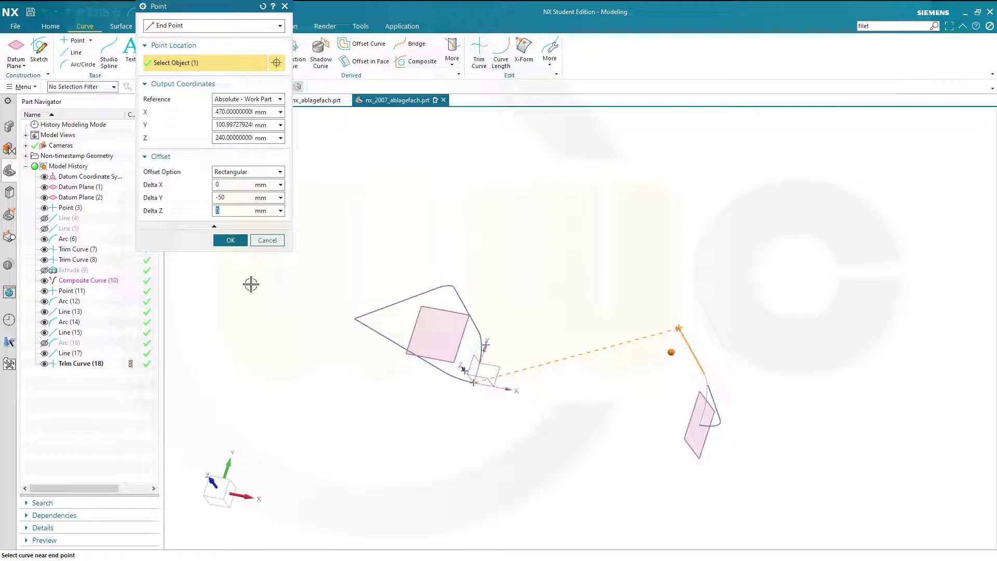
{"action": "left_click", "coordinate": [237, 242]}
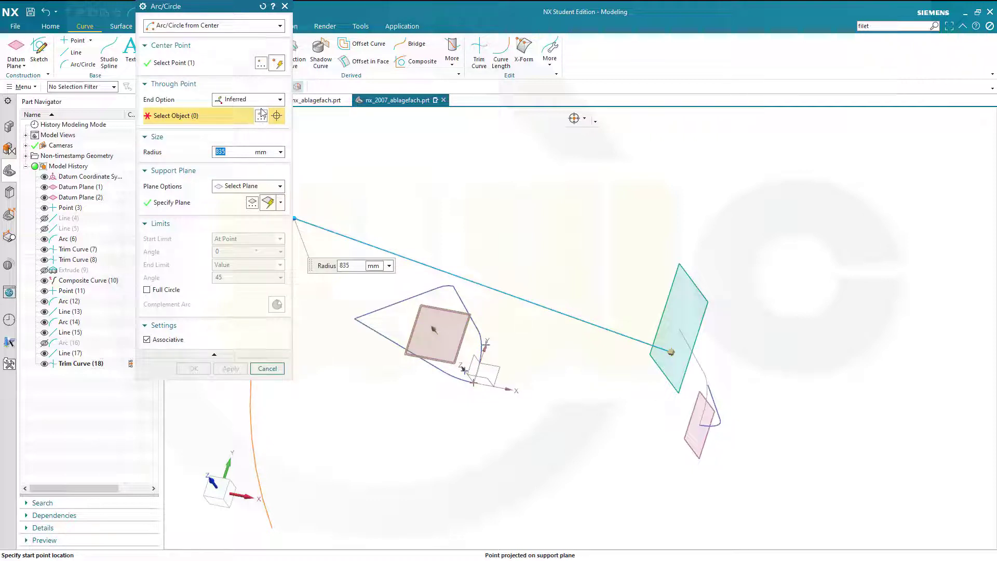
Set the arc's through point to the upper end point of the composite curve.
{"action": "key", "text": "Escape"}
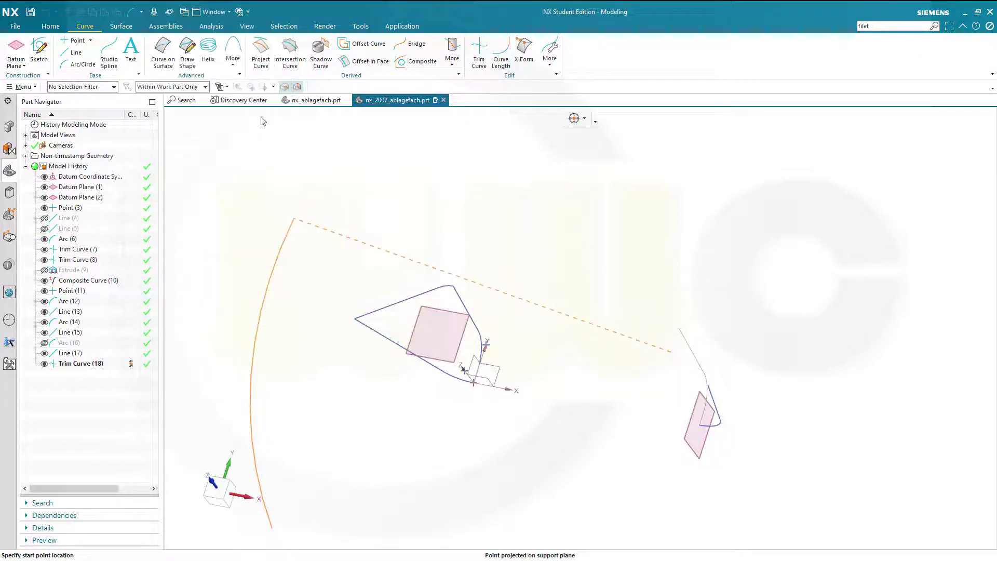
{"action": "left_click", "coordinate": [264, 121]}
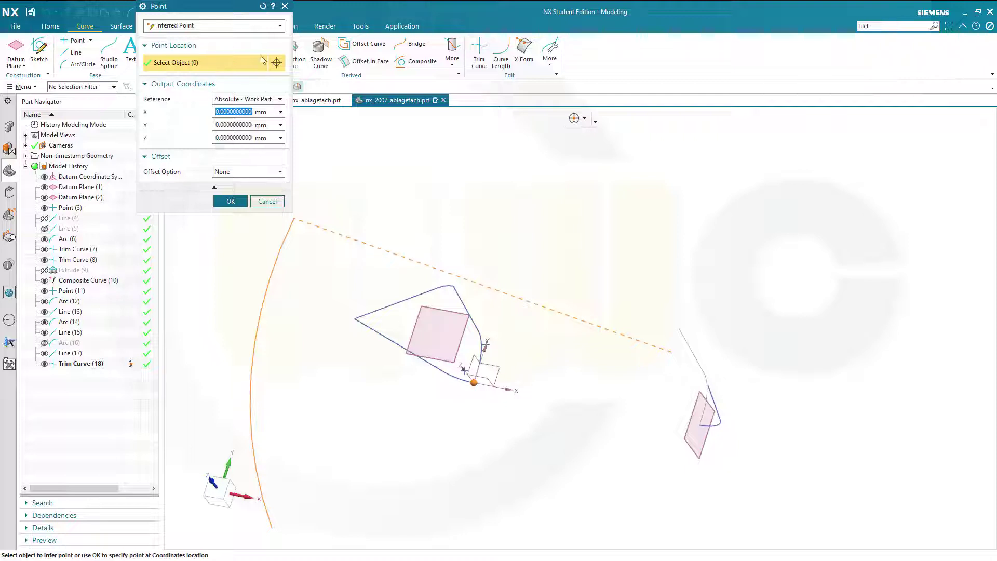
{"action": "left_click", "coordinate": [281, 26]}
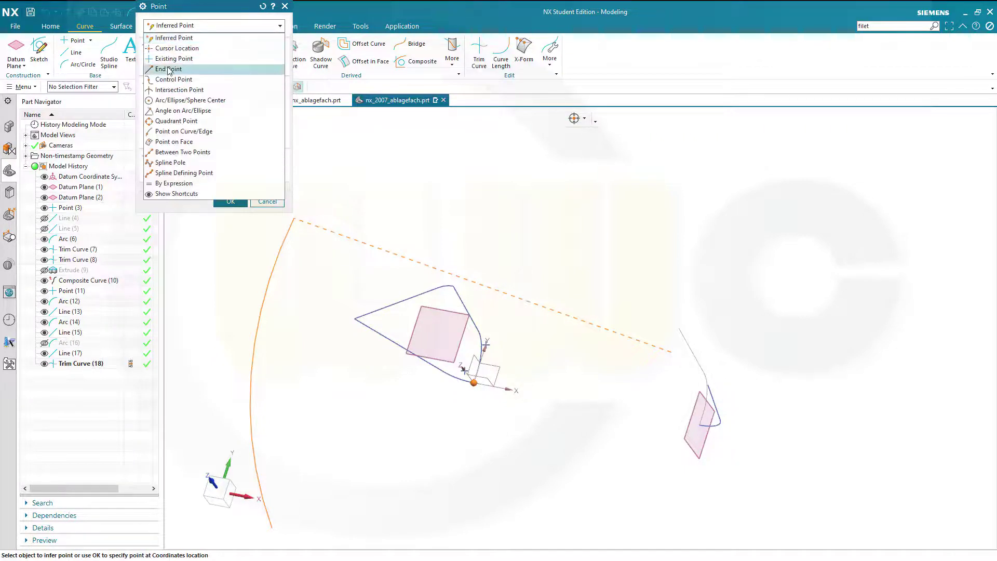
{"action": "left_click", "coordinate": [247, 68]}
{"action": "left_click", "coordinate": [678, 339]}
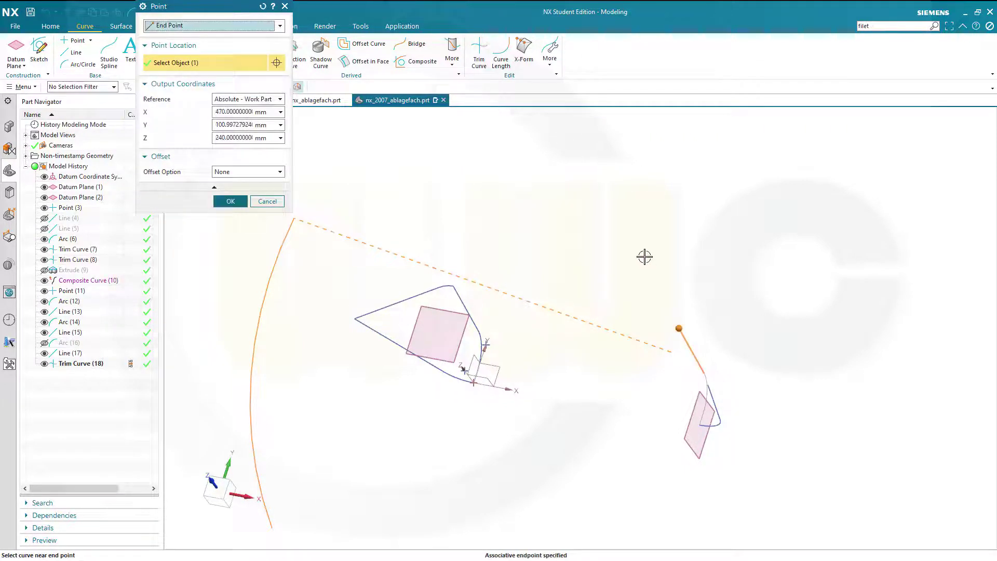
{"action": "left_click", "coordinate": [231, 202]}
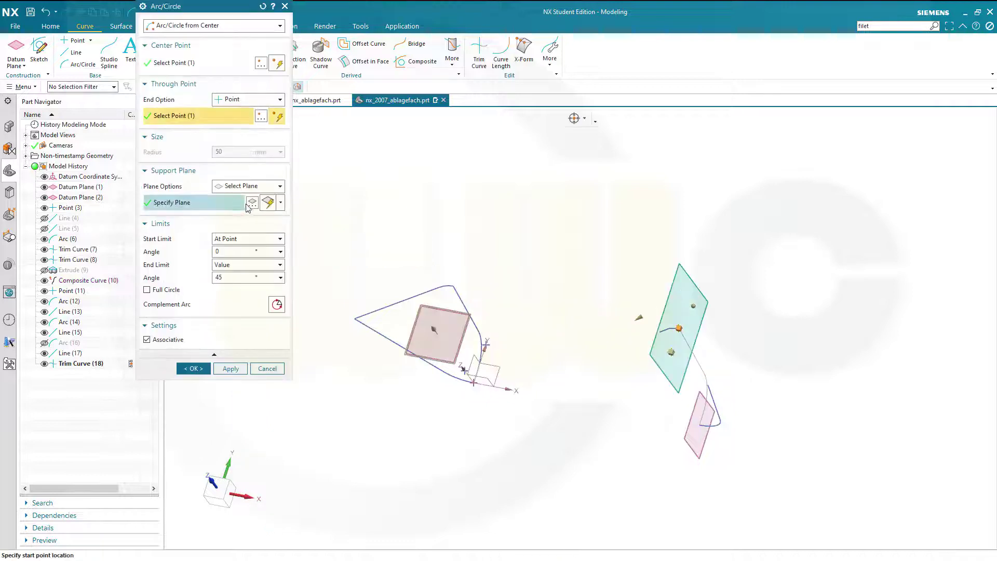
Switch to the complement arc, set its end angle to 90° and create the arc.
{"action": "key", "text": "F8"}
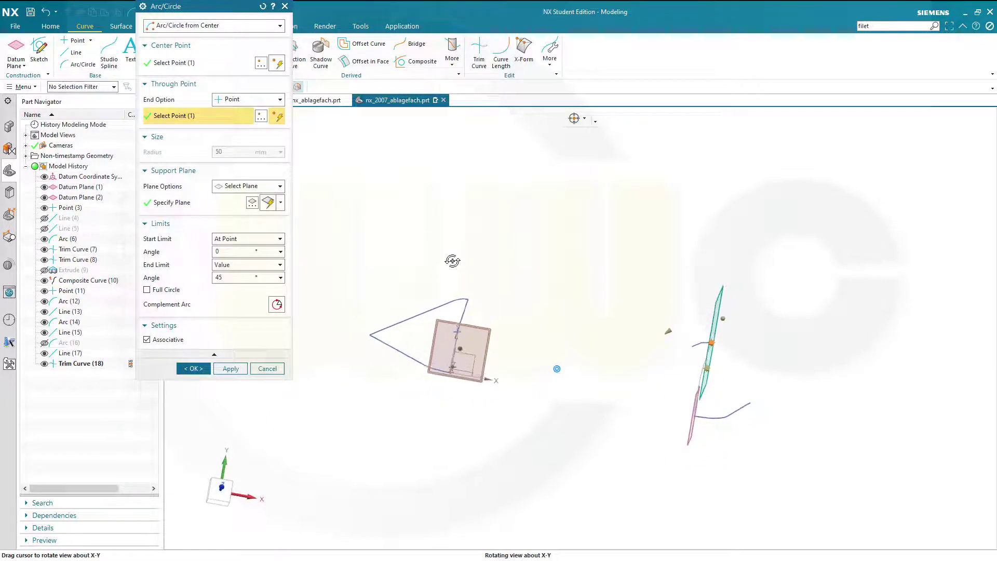
{"action": "left_click", "coordinate": [278, 306]}
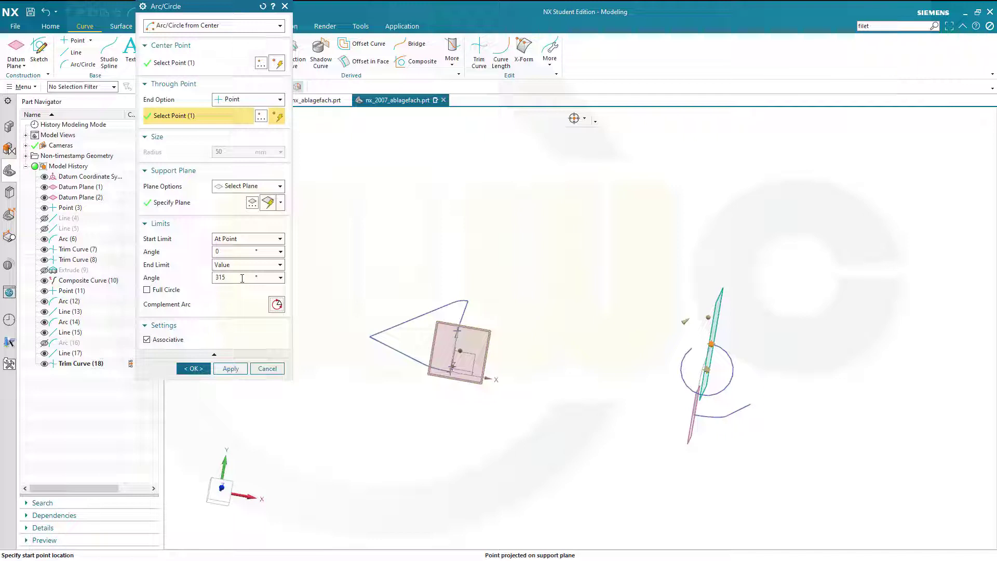
{"action": "left_click", "coordinate": [240, 278]}
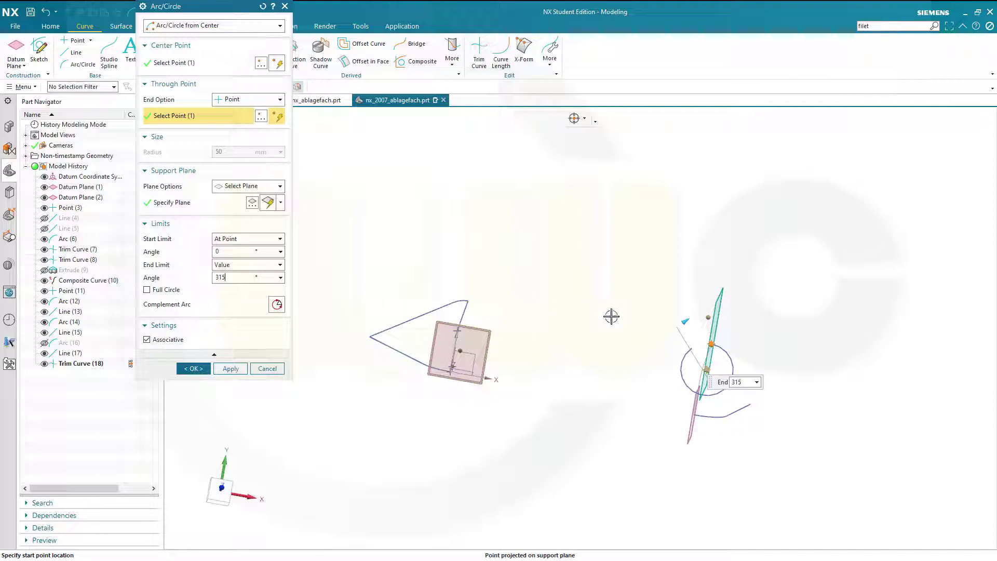
{"action": "left_click_drag", "start_coordinate": [684, 322], "coordinate": [753, 397]}
{"action": "type", "text": "90"}
{"action": "left_click", "coordinate": [200, 372]}
Start a new line from the free end point of the far profile's straight lower line.
{"action": "middle_click_drag", "start_coordinate": [499, 305], "coordinate": [463, 291]}
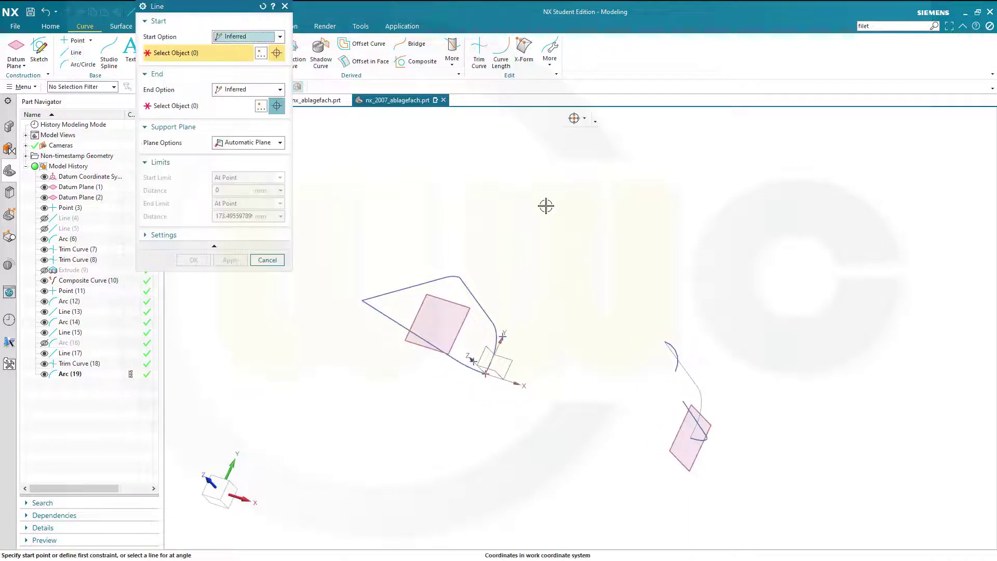
{"action": "left_click", "coordinate": [261, 53]}
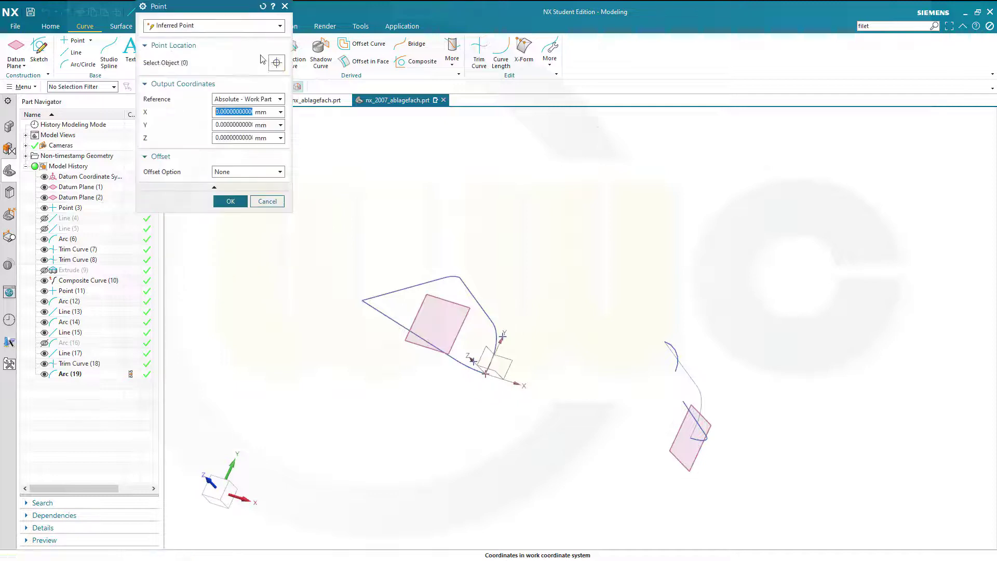
{"action": "left_click", "coordinate": [281, 27]}
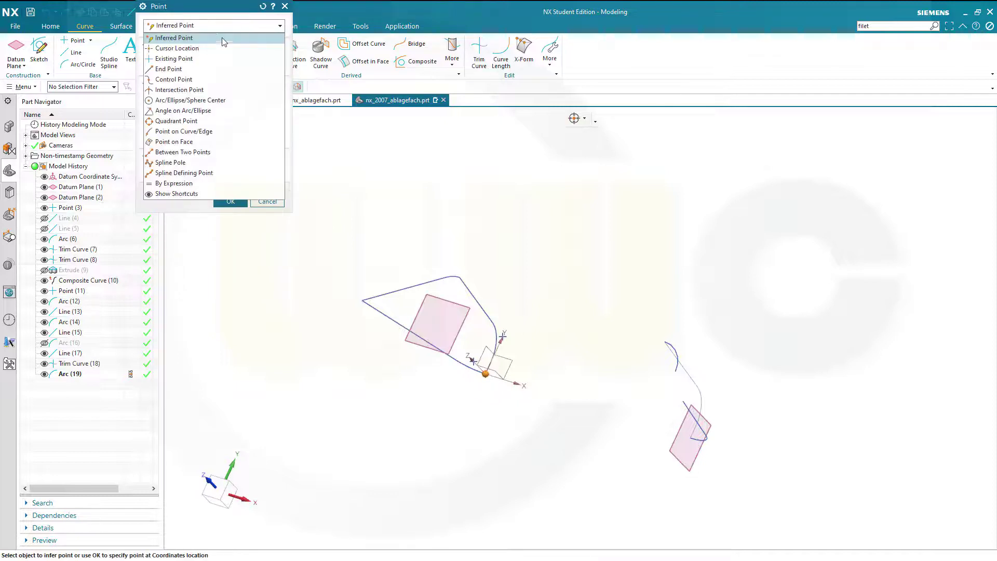
{"action": "left_click", "coordinate": [224, 70]}
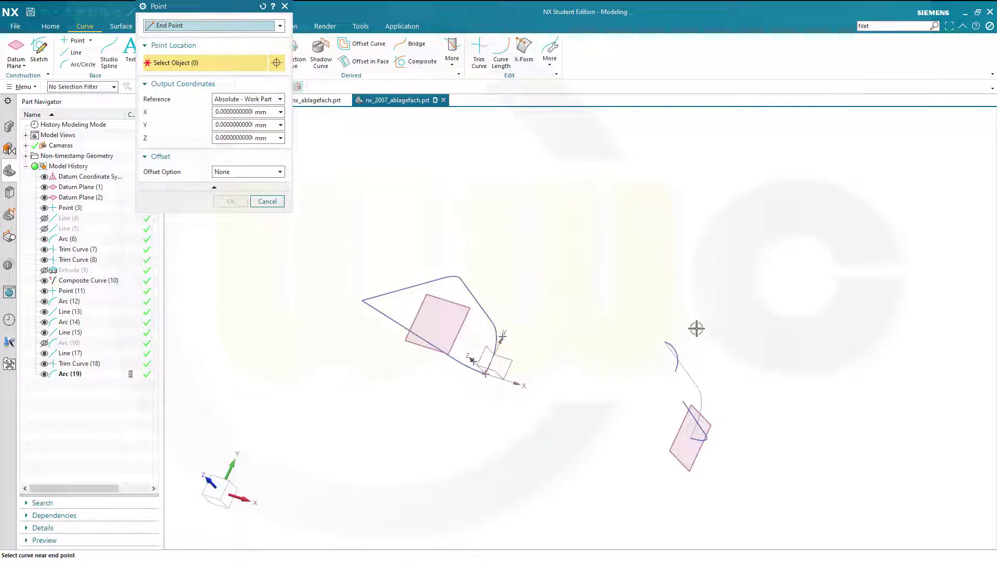
{"action": "scroll", "coordinate": [696, 325], "scroll_direction": "down", "scroll_amount": 1}
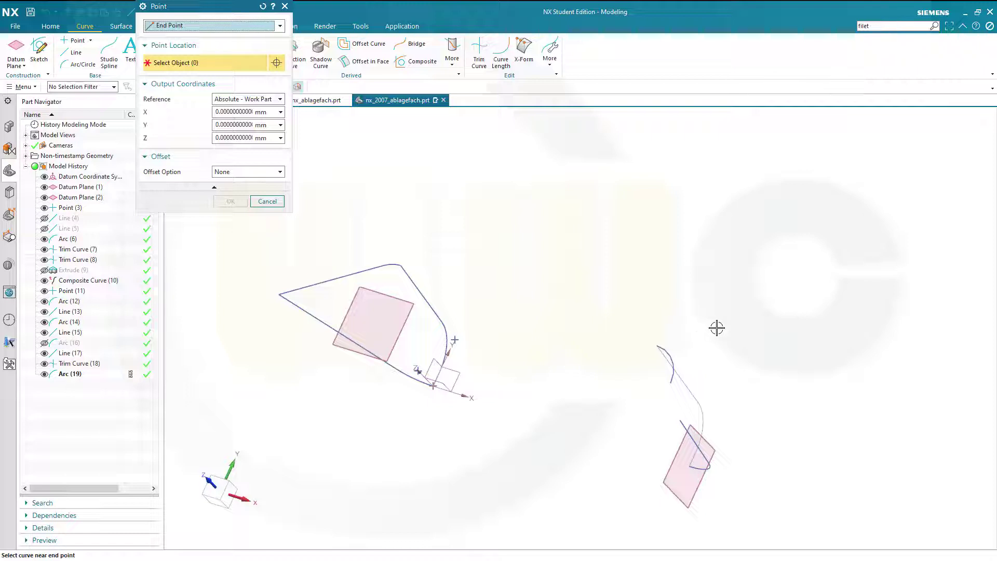
{"action": "left_click", "coordinate": [683, 429]}
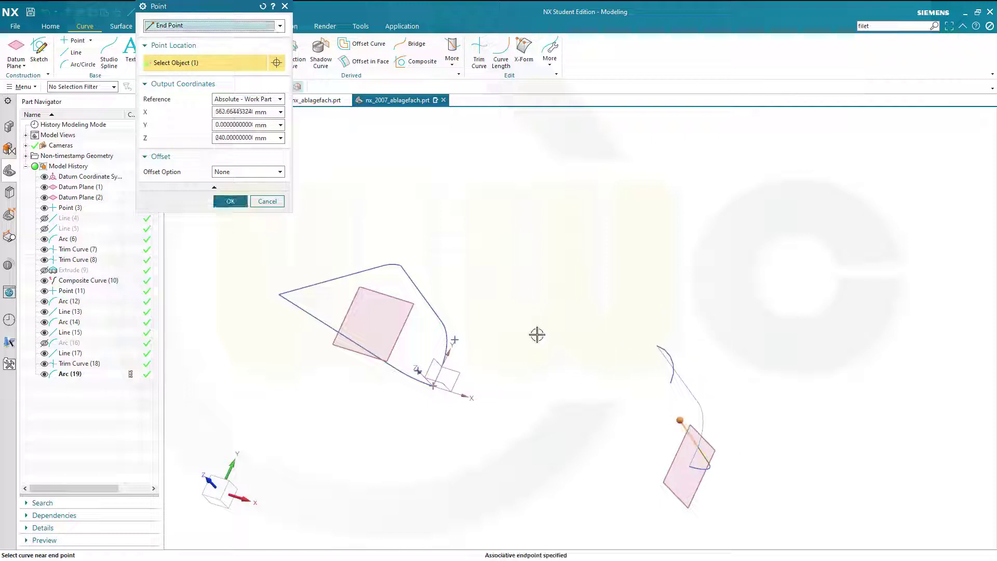
{"action": "left_click", "coordinate": [229, 201]}
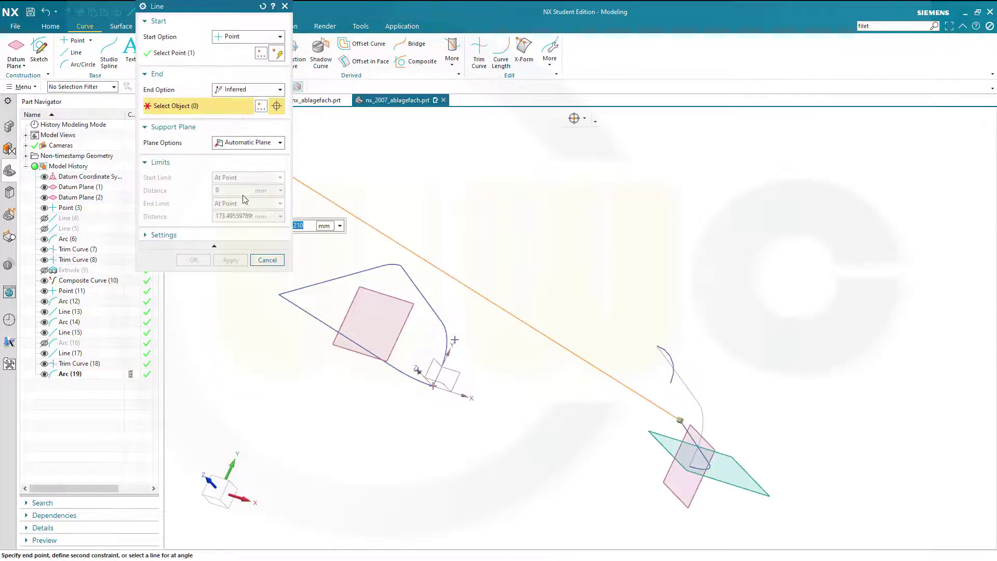
End the line tangent to the new arc, using the datum plane inside the first closed profile as the support plane.
{"action": "left_click", "coordinate": [281, 91]}
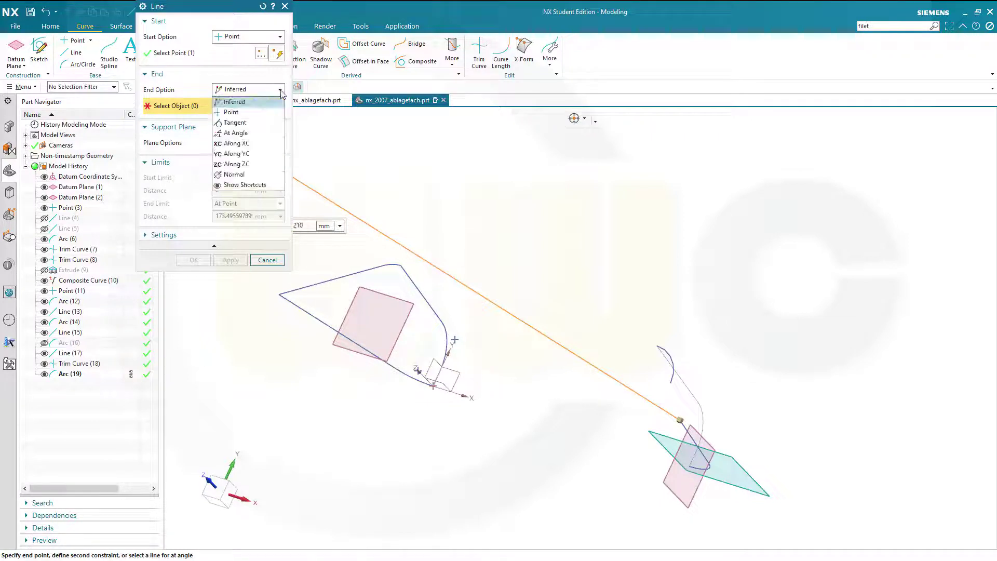
{"action": "left_click", "coordinate": [254, 123]}
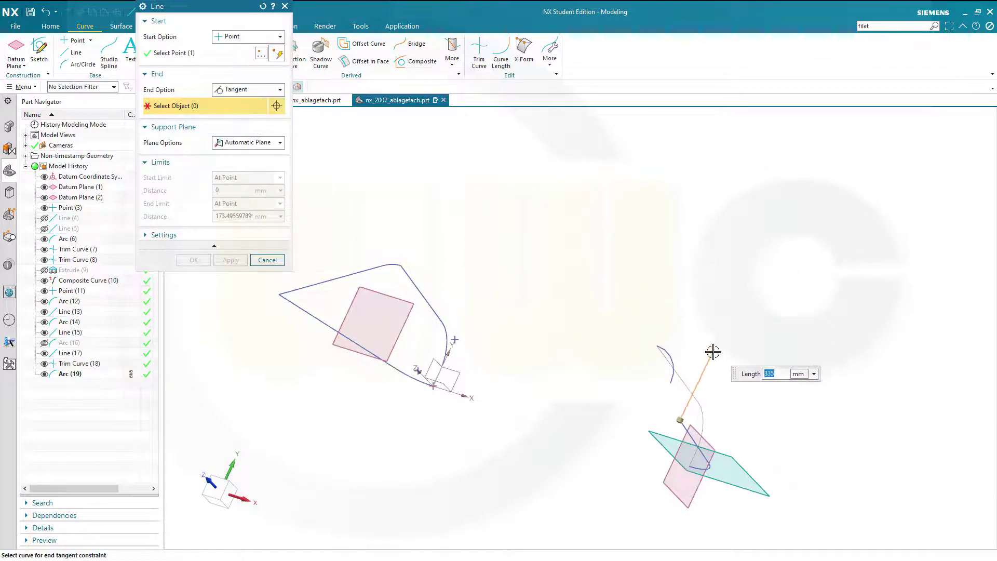
{"action": "left_click", "coordinate": [671, 364]}
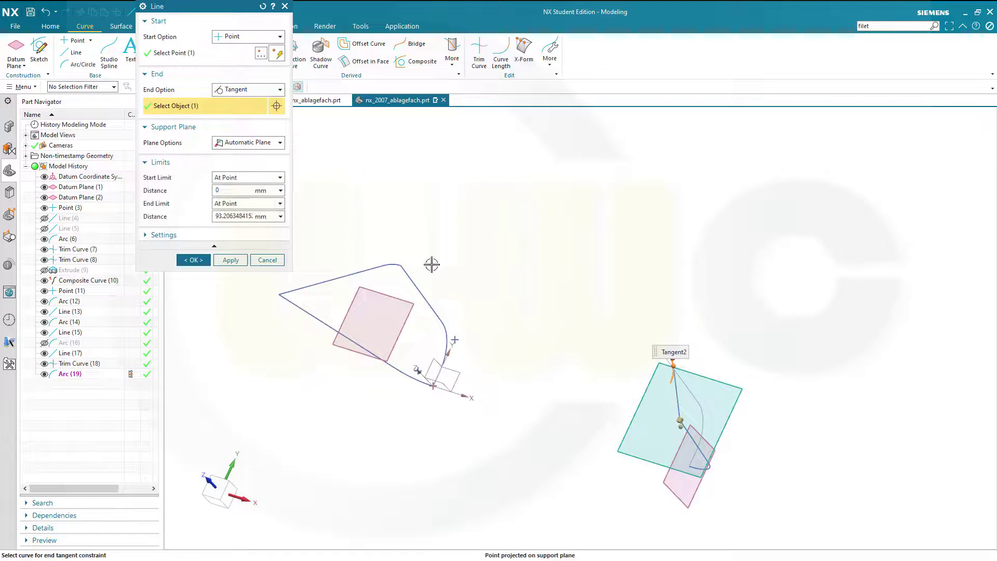
{"action": "left_click", "coordinate": [280, 143]}
{"action": "left_click", "coordinate": [247, 179]}
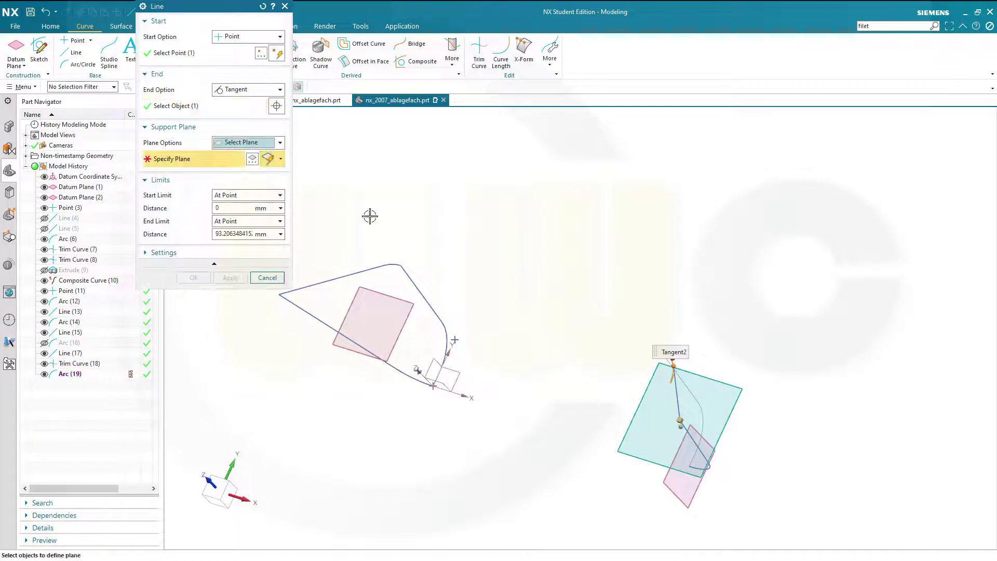
{"action": "left_click", "coordinate": [385, 295]}
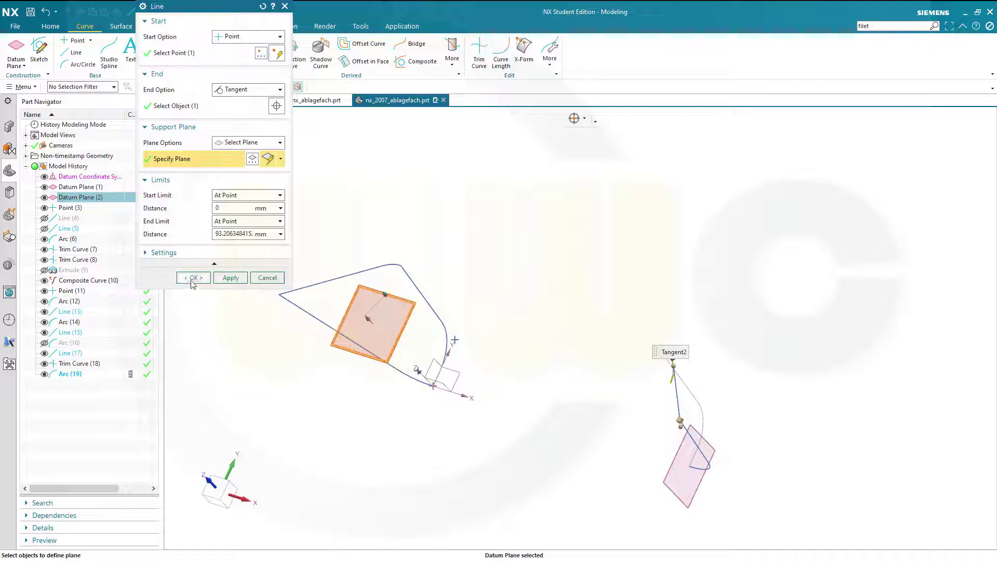
{"action": "left_click", "coordinate": [193, 279]}
Trim the new arc at the tangent line with Trim Curve, keeping the upper portion.
{"action": "middle_click_drag", "start_coordinate": [536, 312], "coordinate": [525, 316]}
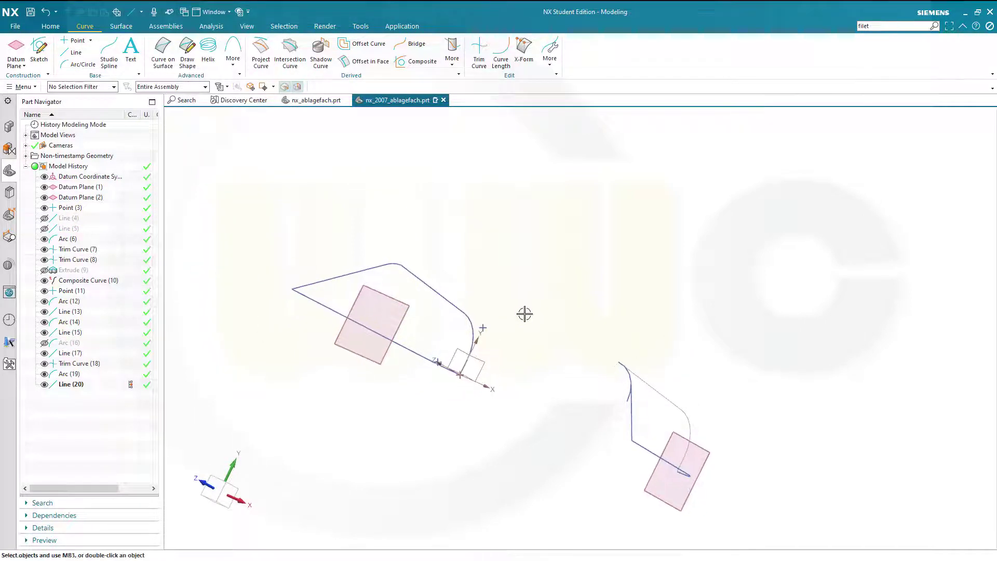
{"action": "left_click", "coordinate": [479, 52]}
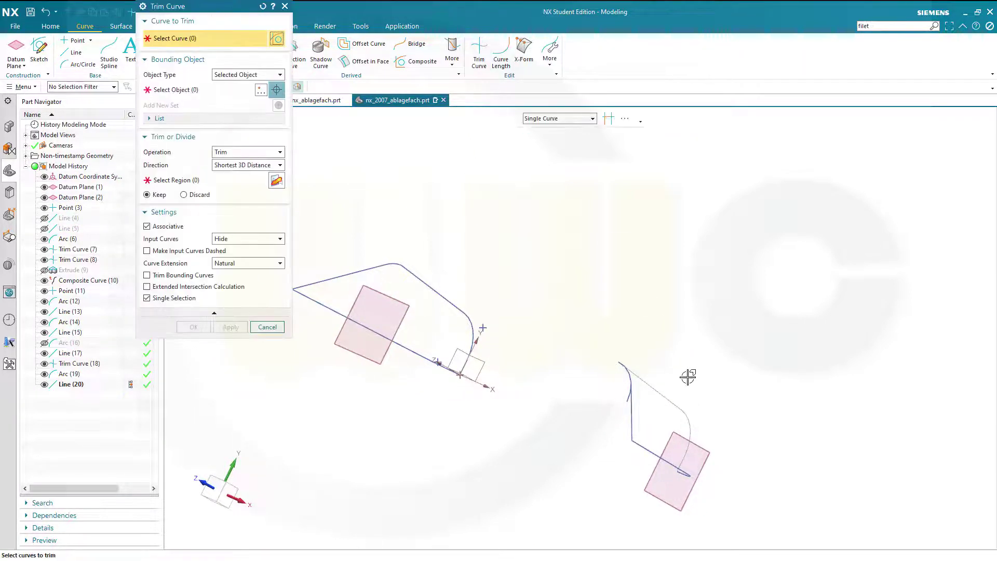
{"action": "scroll", "coordinate": [697, 376], "scroll_direction": "up", "scroll_amount": 4}
{"action": "scroll", "coordinate": [667, 398], "scroll_direction": "up", "scroll_amount": 1}
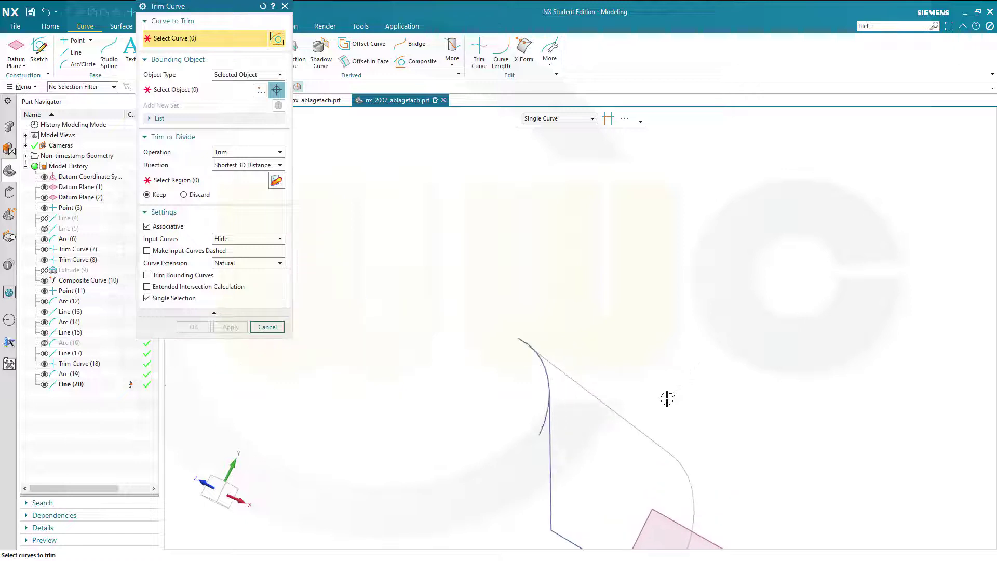
{"action": "left_click", "coordinate": [538, 351]}
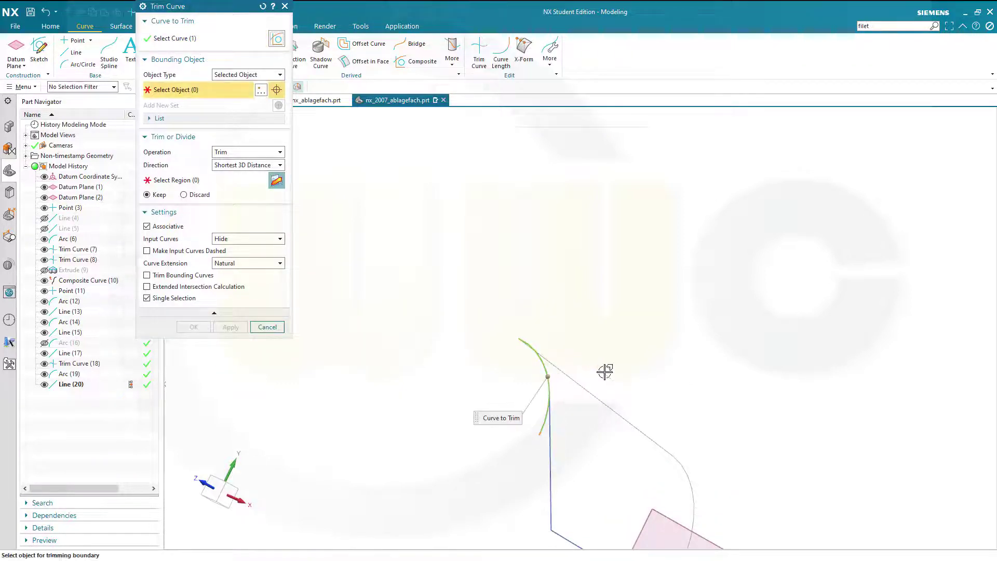
{"action": "left_click", "coordinate": [551, 457]}
{"action": "left_click", "coordinate": [193, 327]}
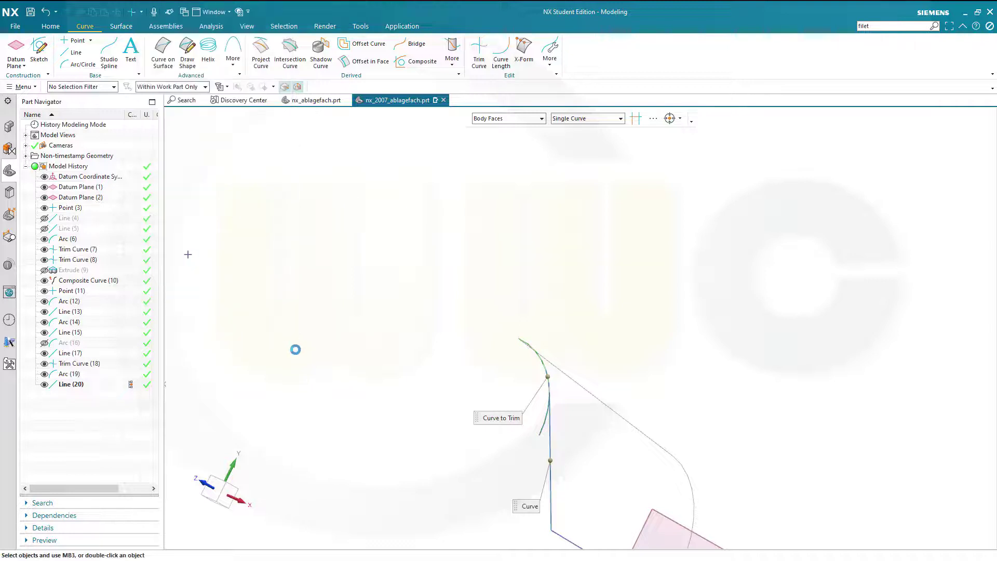
Hide Arc (6), Trim Curve (7) and Trim Curve (8), and show the Extrude (9) sheet.
{"action": "scroll", "coordinate": [497, 395], "scroll_direction": "down", "scroll_amount": 2}
{"action": "middle_click_drag", "start_coordinate": [497, 395], "coordinate": [514, 410]}
{"action": "middle_click_drag", "start_coordinate": [548, 342], "coordinate": [586, 397]}
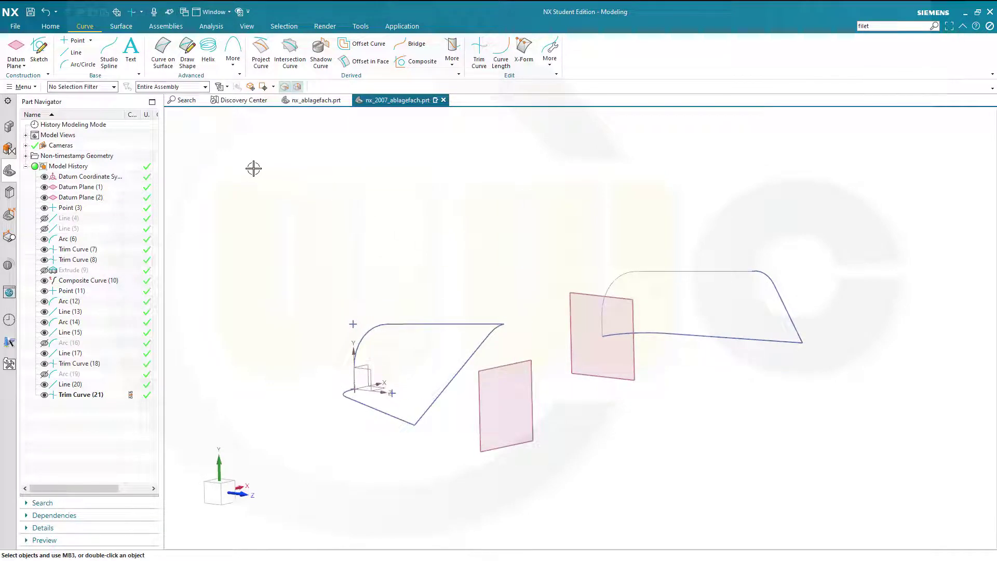
{"action": "left_click", "coordinate": [121, 26]}
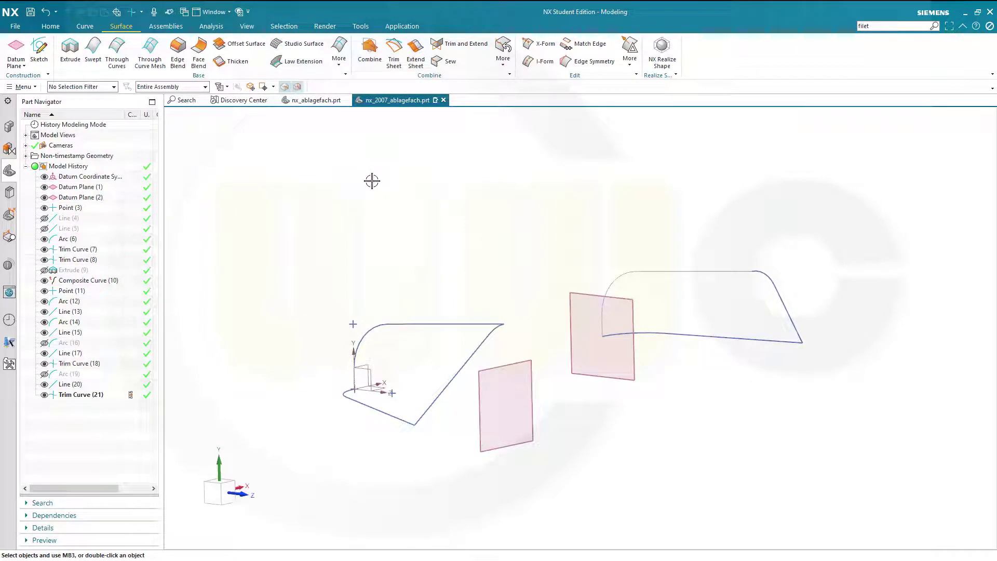
{"action": "middle_click_drag", "start_coordinate": [389, 210], "coordinate": [420, 308]}
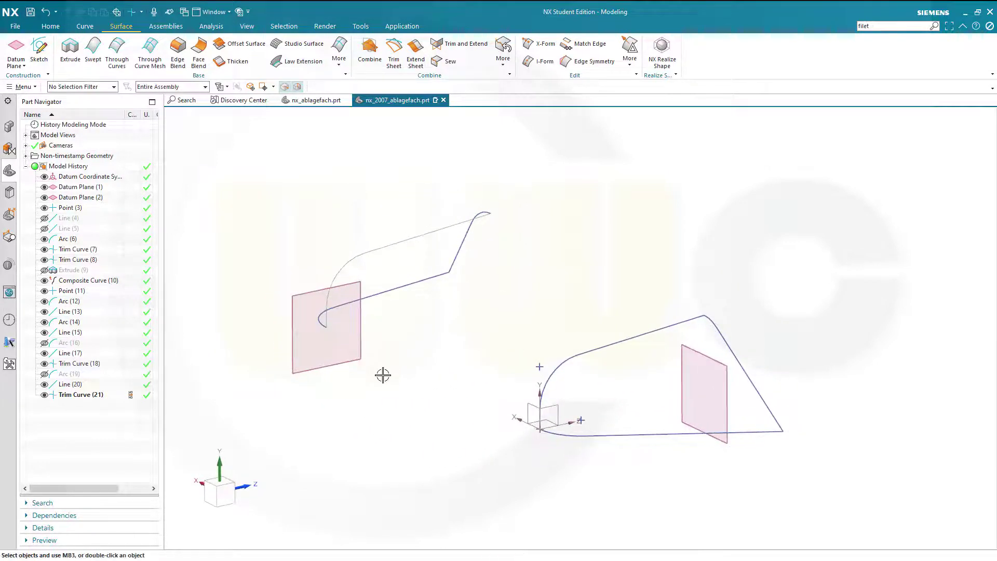
{"action": "scroll", "coordinate": [399, 376], "scroll_direction": "up", "scroll_amount": 2}
{"action": "scroll", "coordinate": [399, 376], "scroll_direction": "down", "scroll_amount": 2}
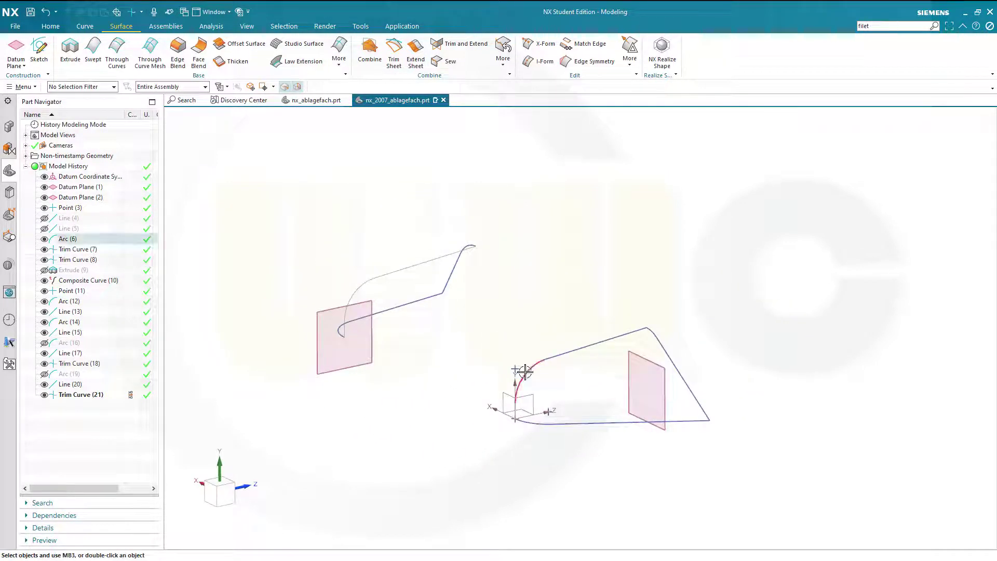
{"action": "left_click", "coordinate": [45, 261]}
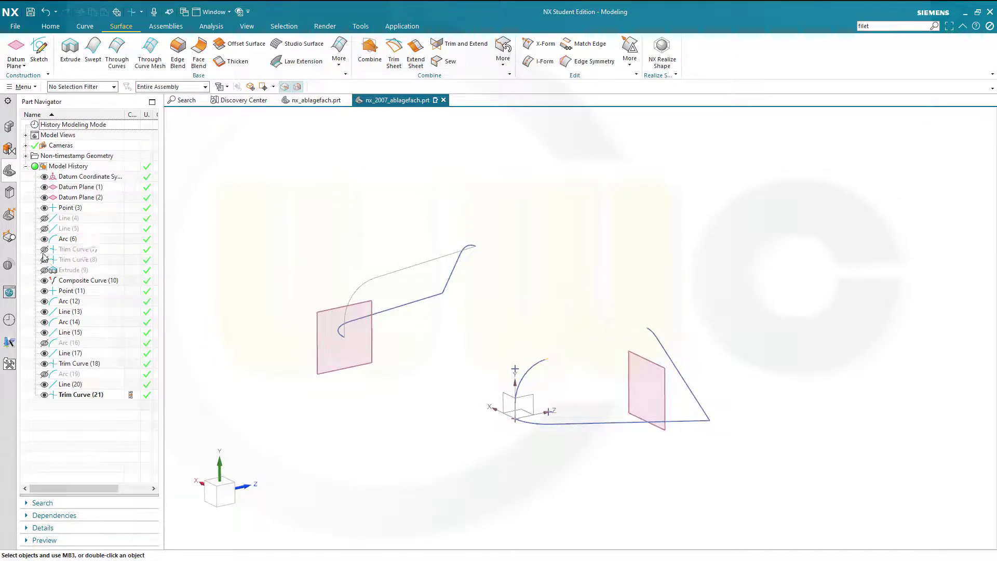
{"action": "left_click", "coordinate": [45, 240]}
{"action": "left_click", "coordinate": [45, 270]}
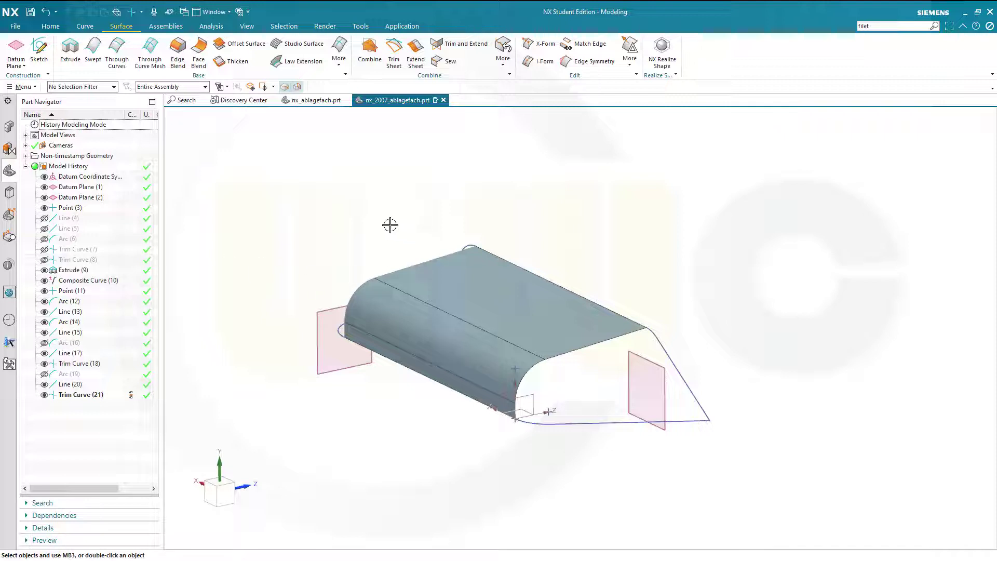
Start a Fill Surface with the Tangent Curves rule and G1 (Tangent) continuity, picking the extruded sheet's end edges at the datum coordinate system.
{"action": "left_click", "coordinate": [340, 70]}
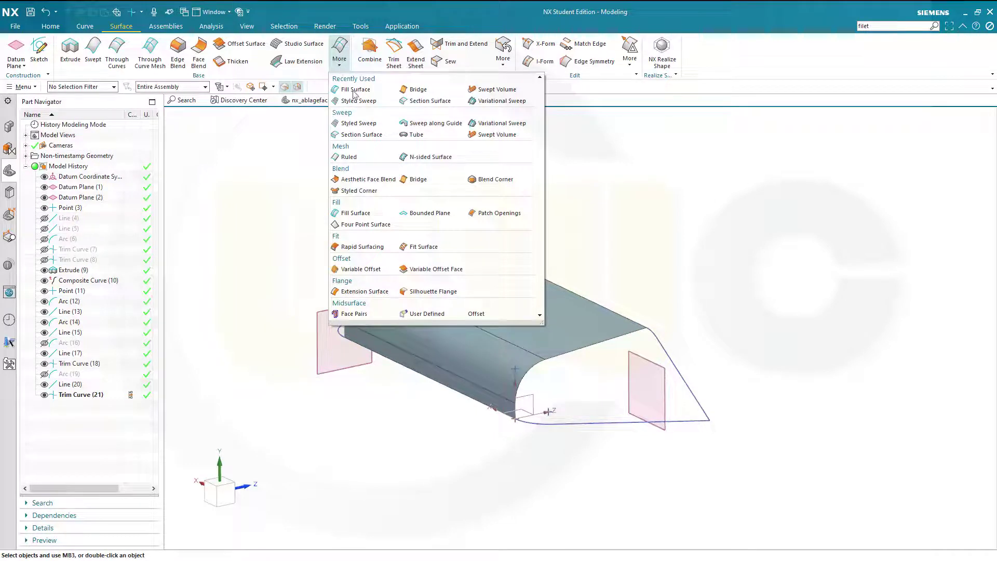
{"action": "left_click", "coordinate": [355, 213]}
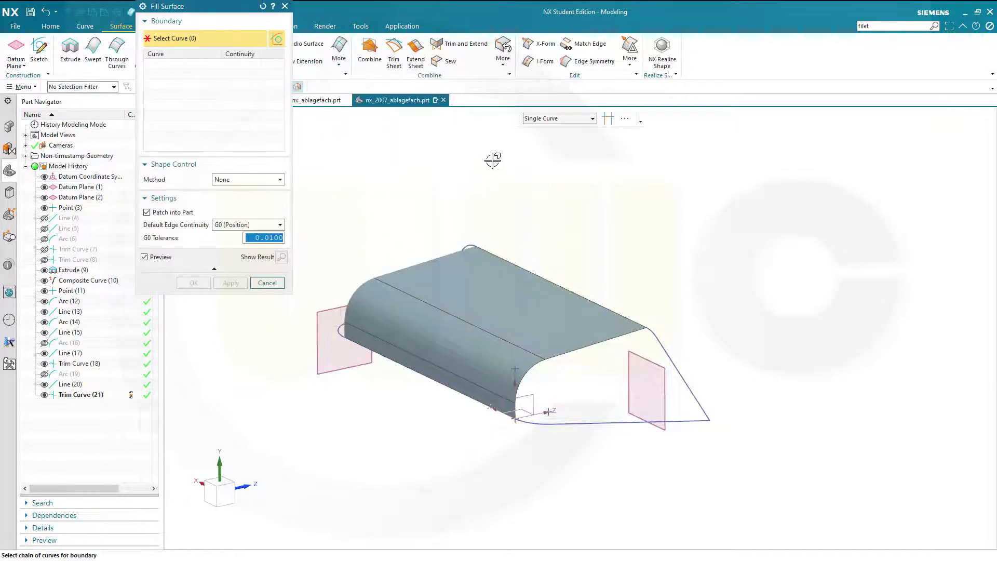
{"action": "left_click", "coordinate": [593, 119]}
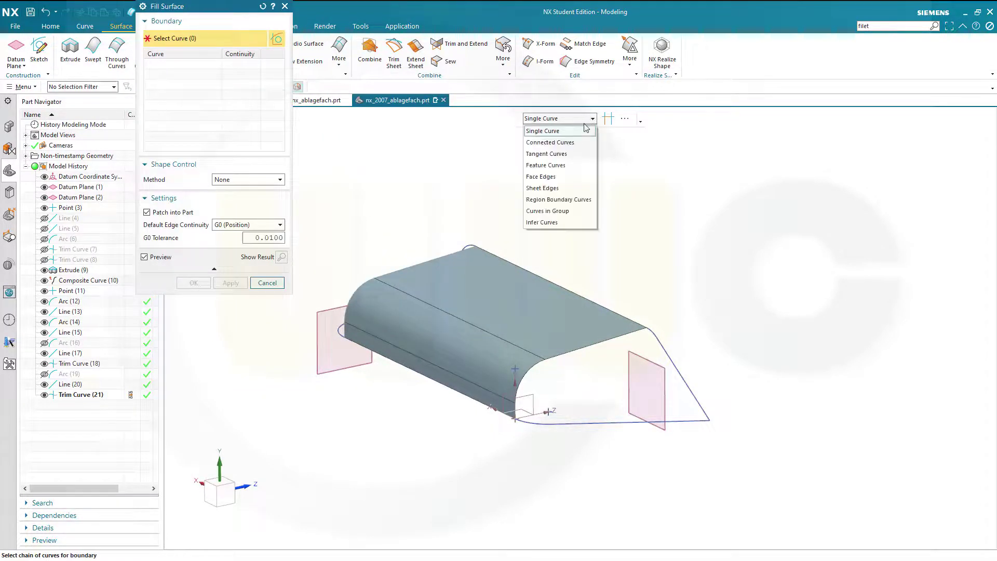
{"action": "left_click", "coordinate": [560, 153]}
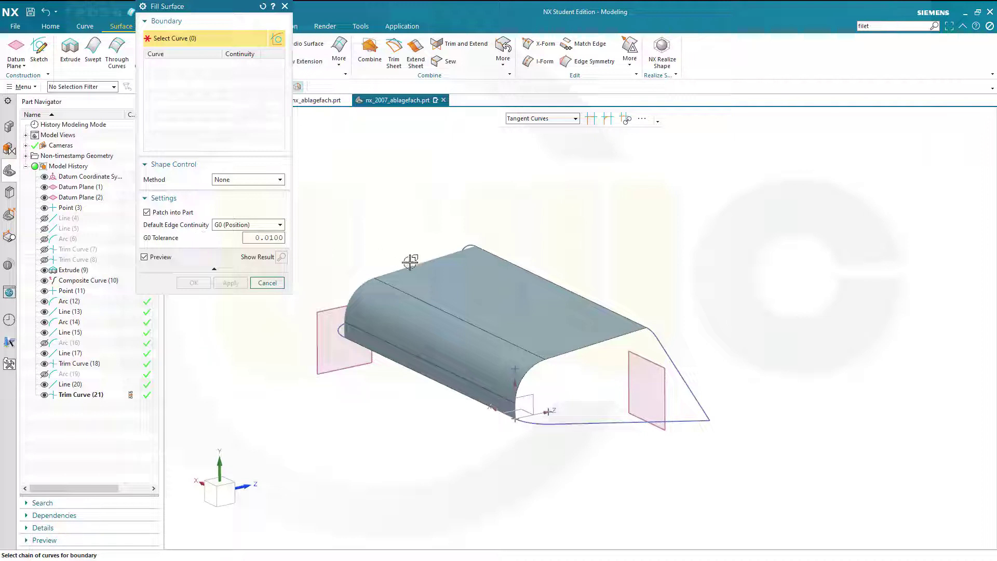
{"action": "left_click", "coordinate": [281, 225]}
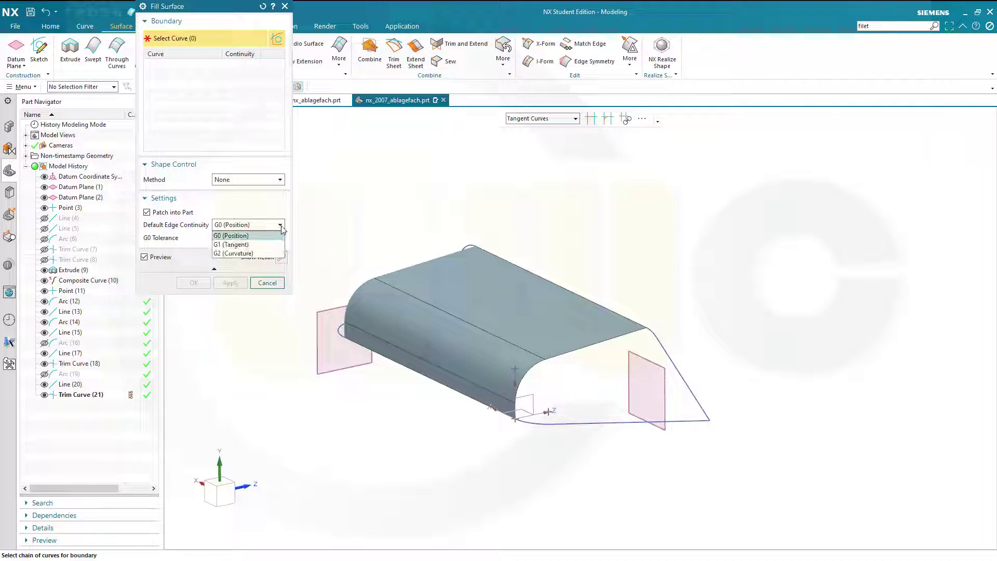
{"action": "left_click", "coordinate": [275, 243]}
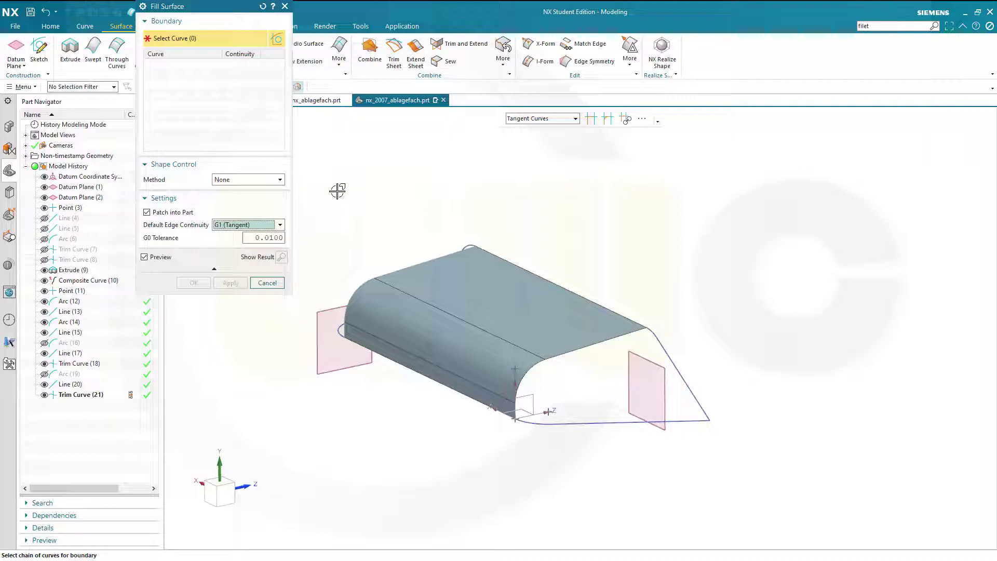
{"action": "left_click", "coordinate": [626, 335]}
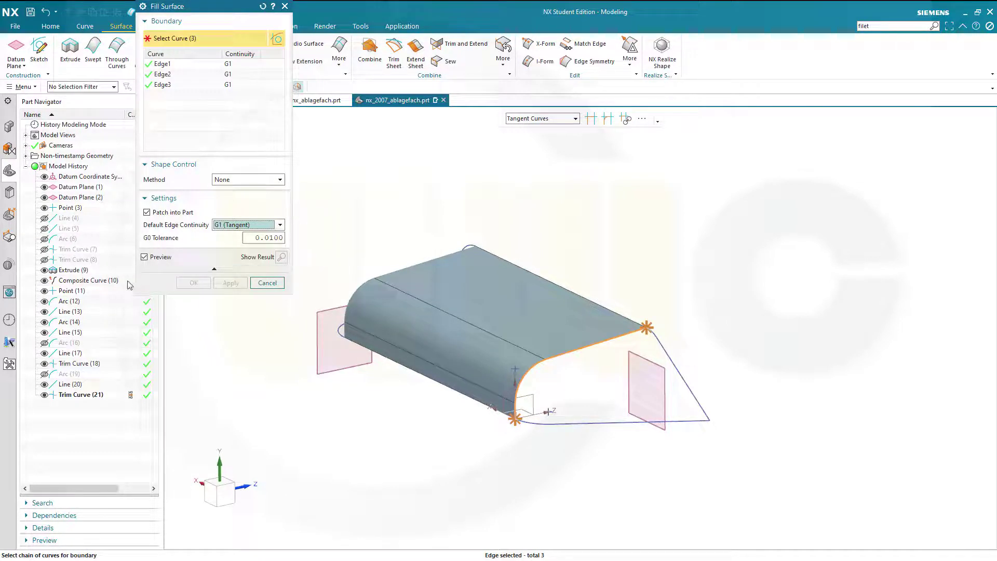
Hide the extruded sheet and complete the fill surface with the profile's lower and slanted curve chains at G0 (Position) continuity.
{"action": "left_click", "coordinate": [44, 270]}
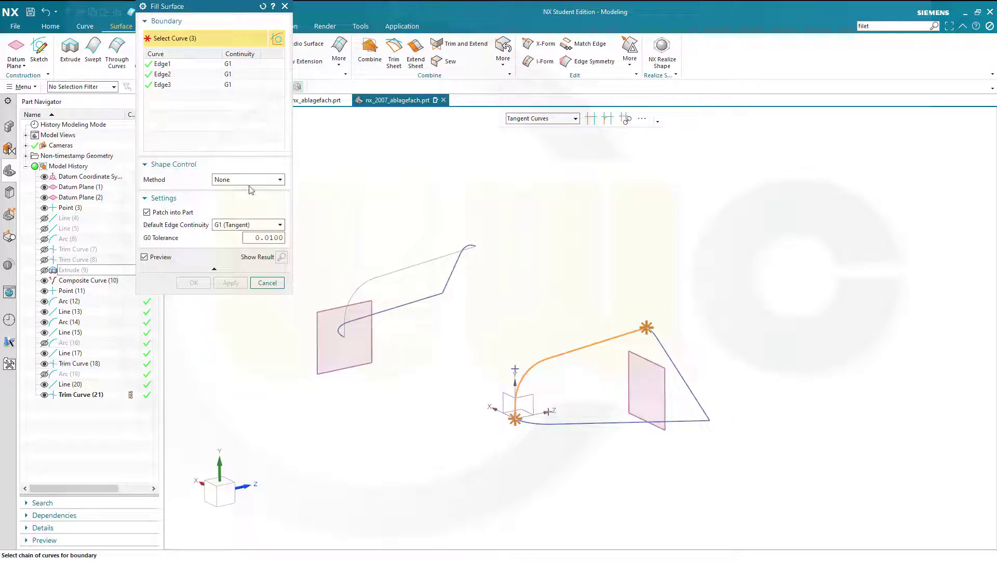
{"action": "left_click", "coordinate": [280, 226]}
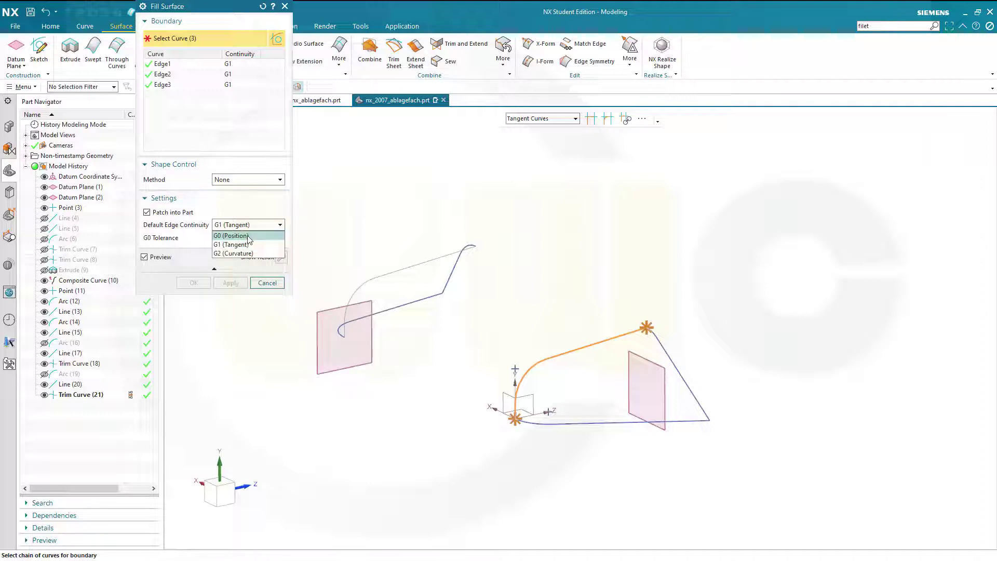
{"action": "left_click", "coordinate": [247, 237]}
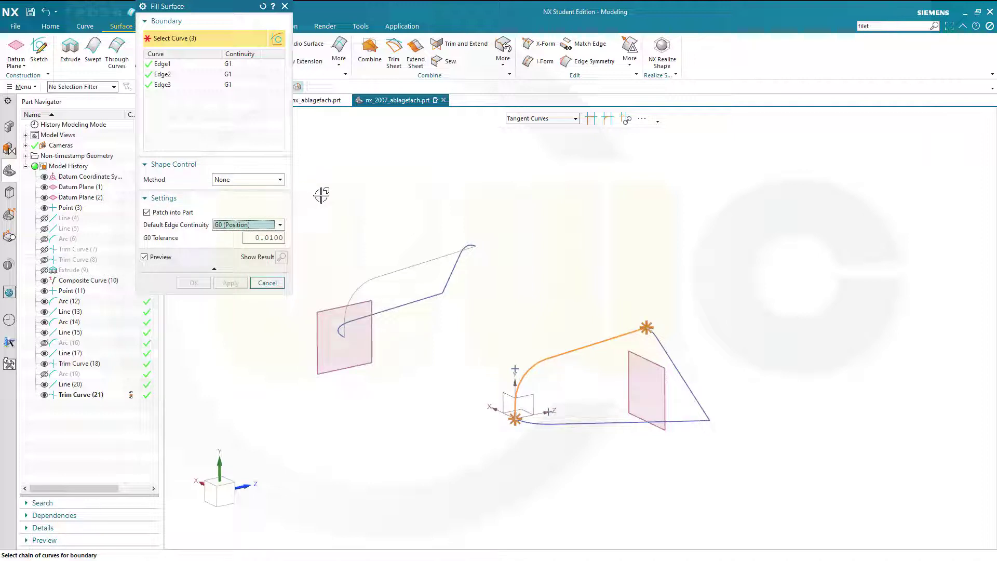
{"action": "left_click", "coordinate": [614, 420]}
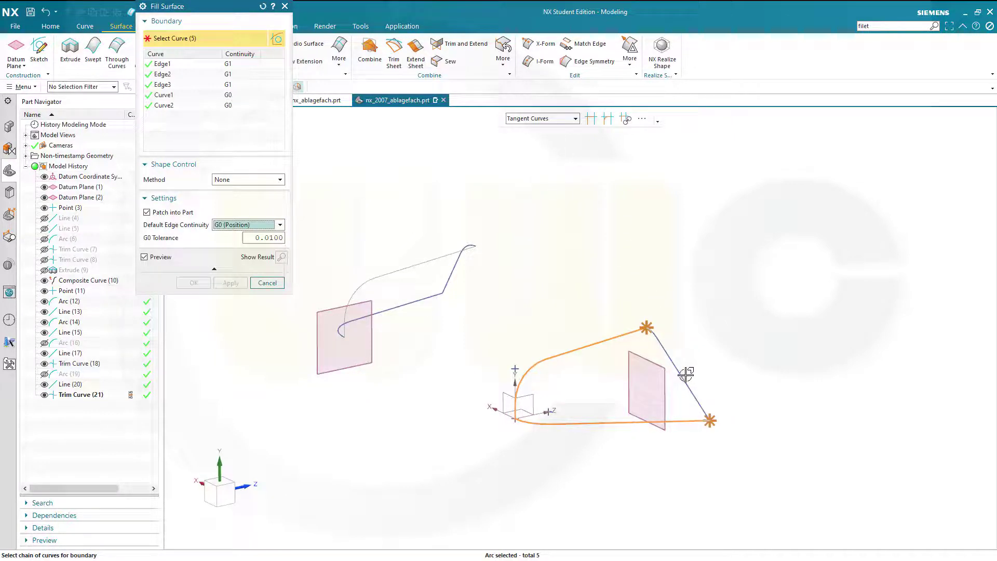
{"action": "left_click", "coordinate": [692, 393]}
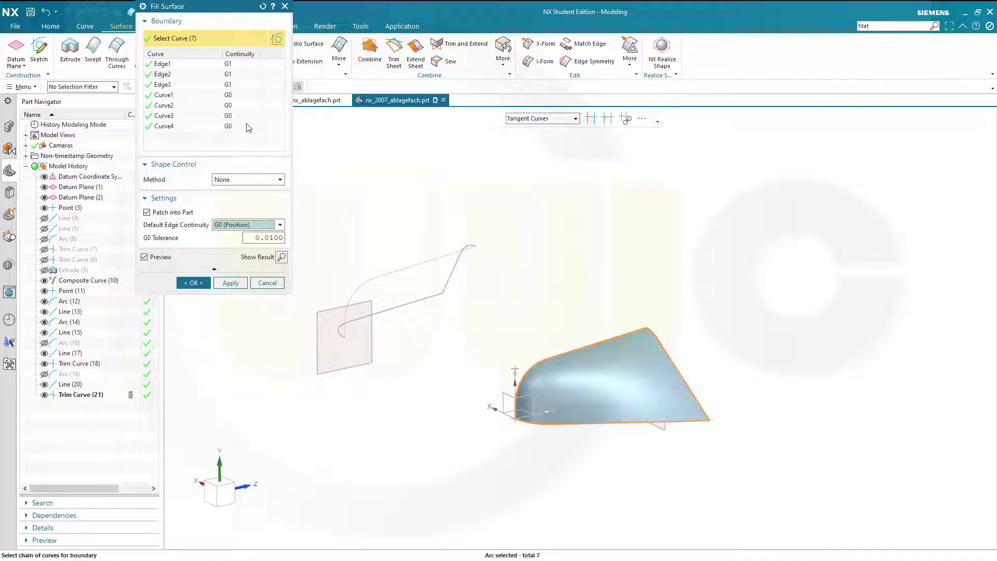
{"action": "left_click", "coordinate": [195, 284]}
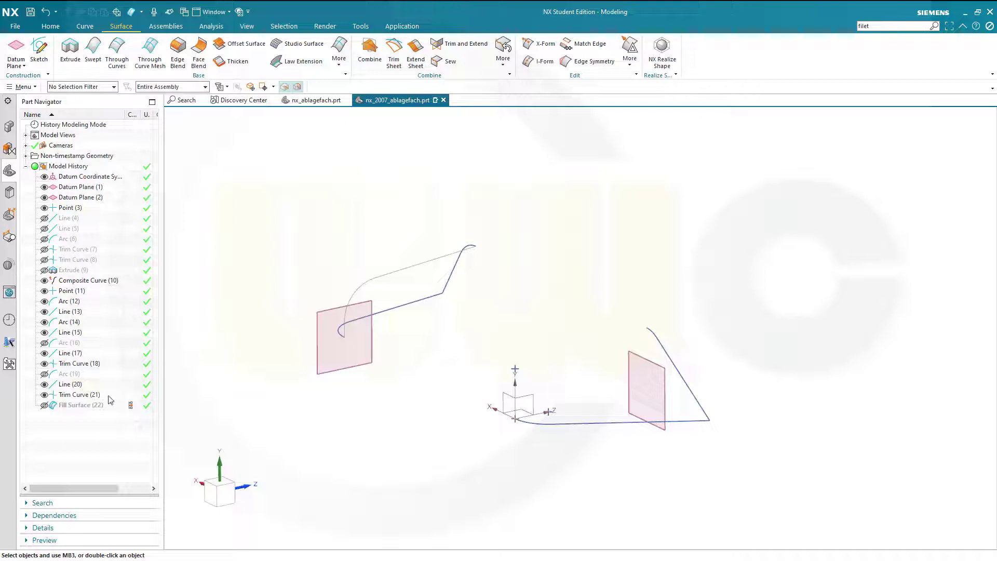
Show the extruded sheet and the new fill surface, and hide Composite Curve (10) at the opposite end.
{"action": "left_click", "coordinate": [44, 406]}
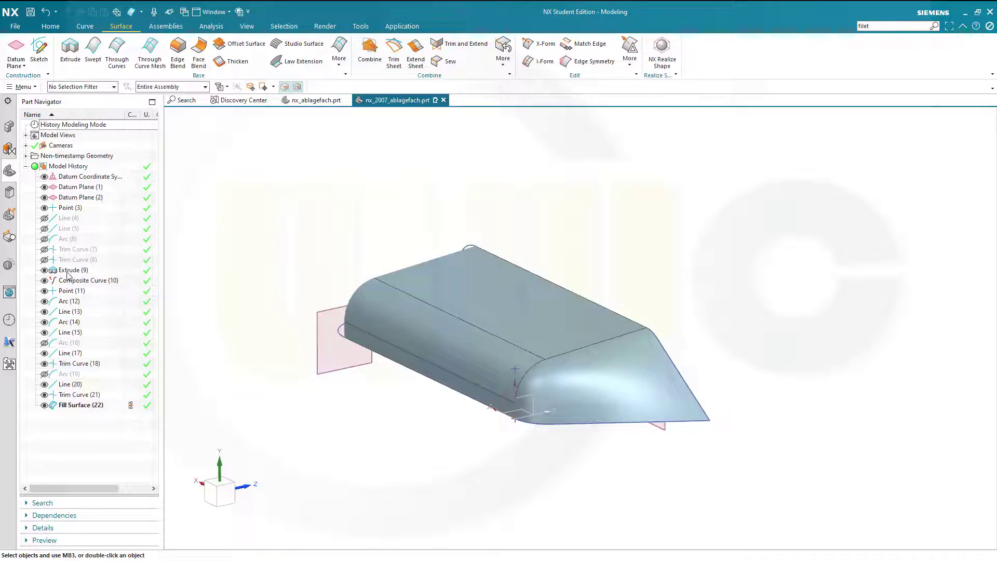
{"action": "middle_click_drag", "start_coordinate": [354, 319], "coordinate": [410, 274]}
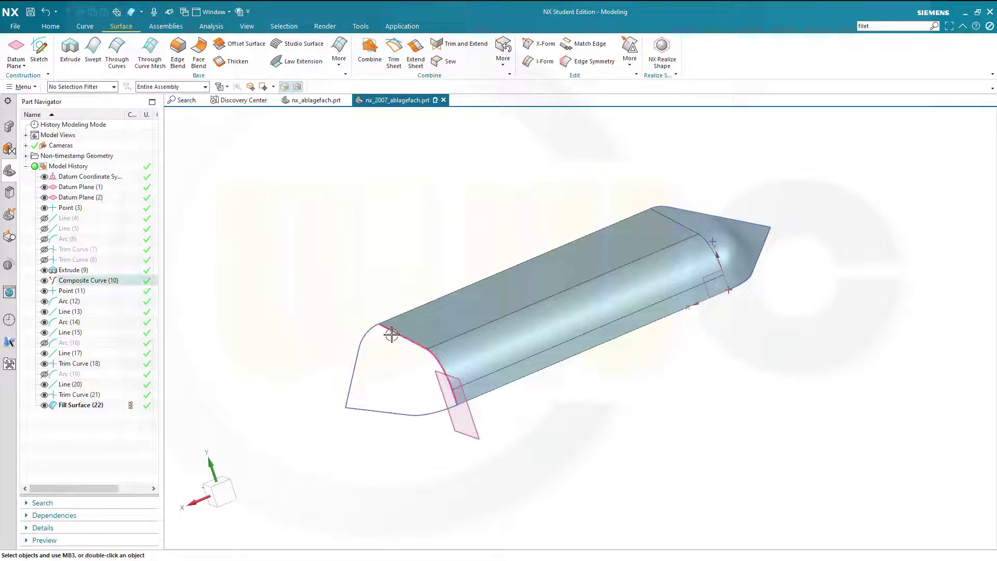
{"action": "left_click", "coordinate": [45, 281]}
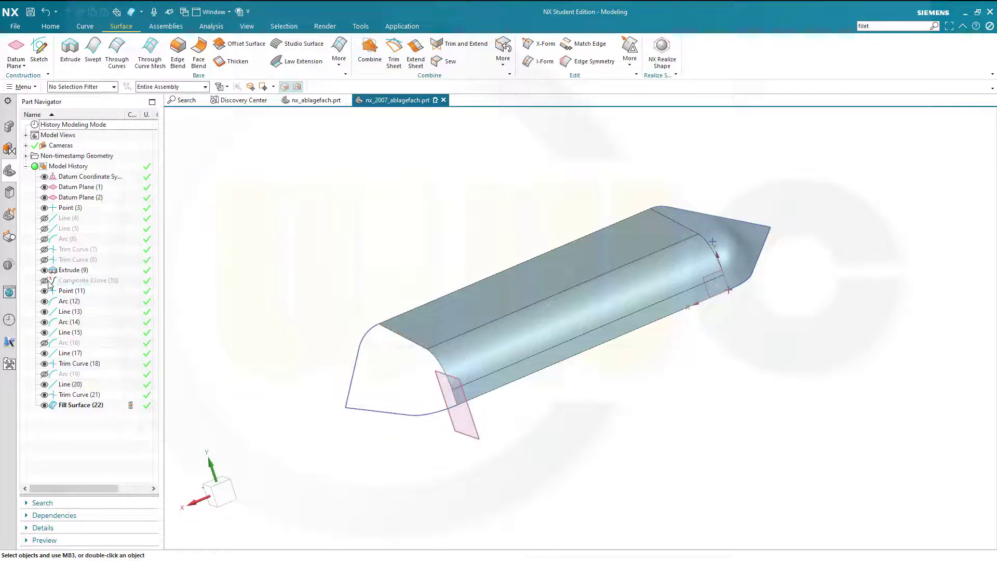
{"action": "middle_click_drag", "start_coordinate": [365, 283], "coordinate": [389, 247]}
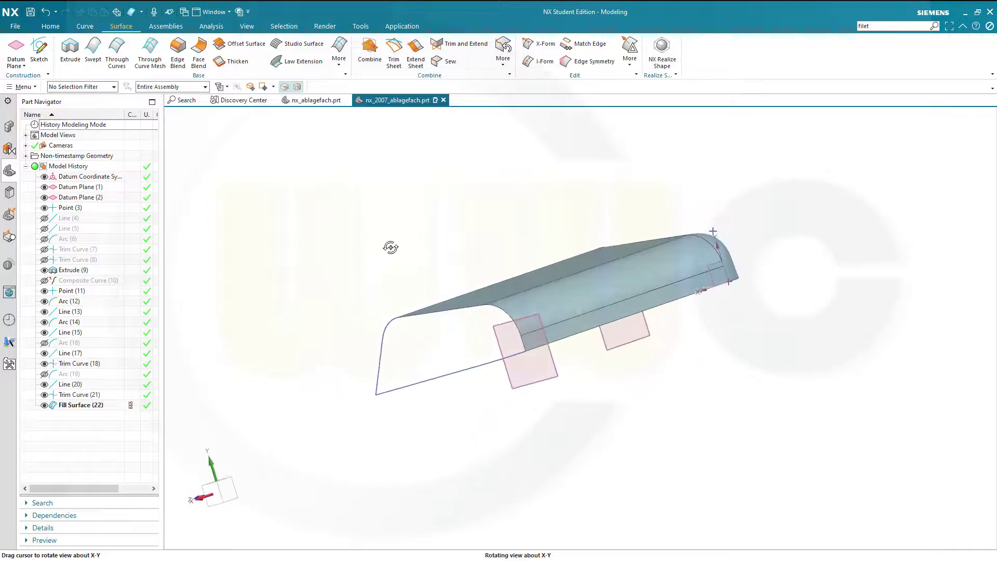
{"action": "left_click", "coordinate": [131, 11]}
{"action": "middle_click_drag", "start_coordinate": [428, 251], "coordinate": [464, 266]}
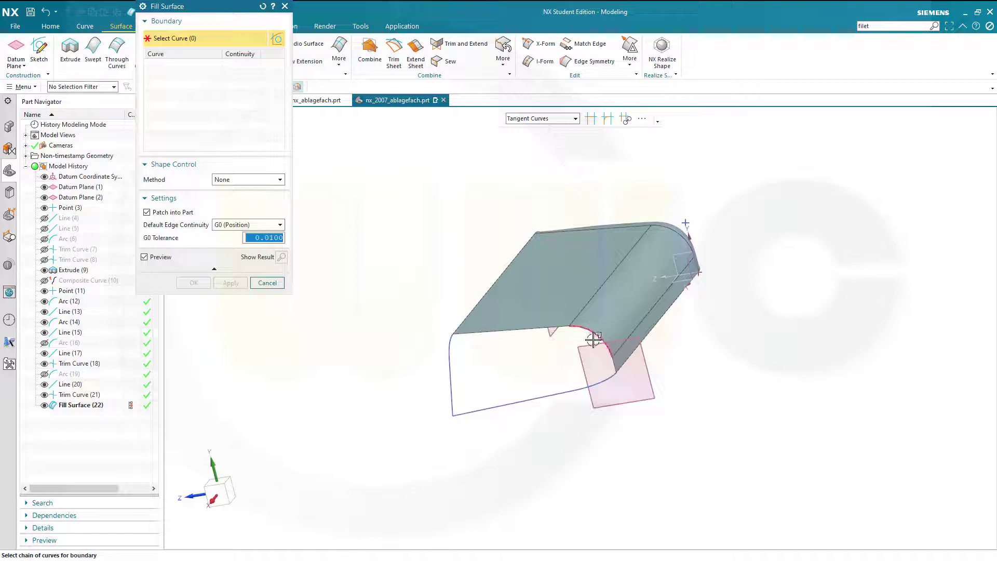
{"action": "left_click", "coordinate": [510, 329]}
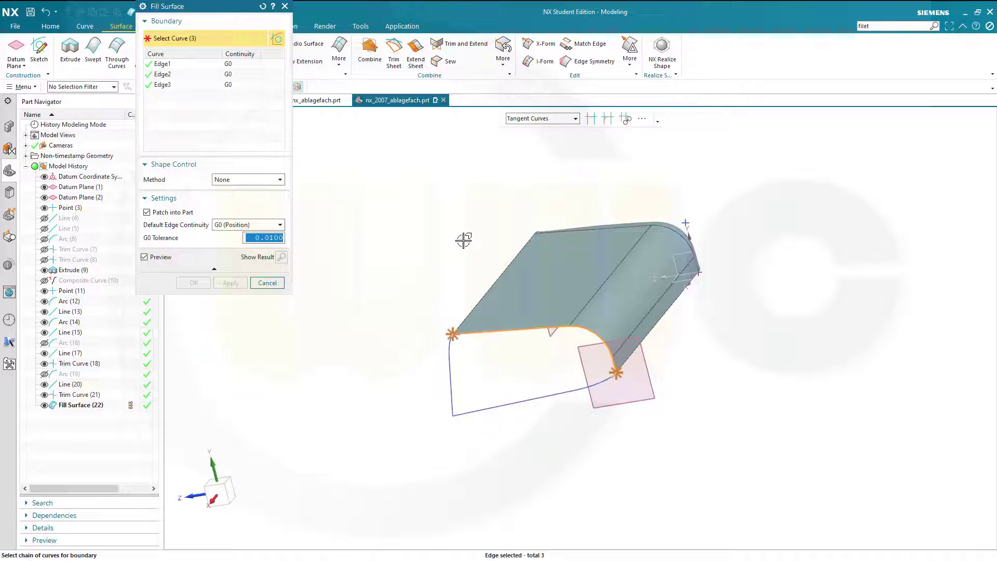
{"action": "left_click", "coordinate": [47, 270]}
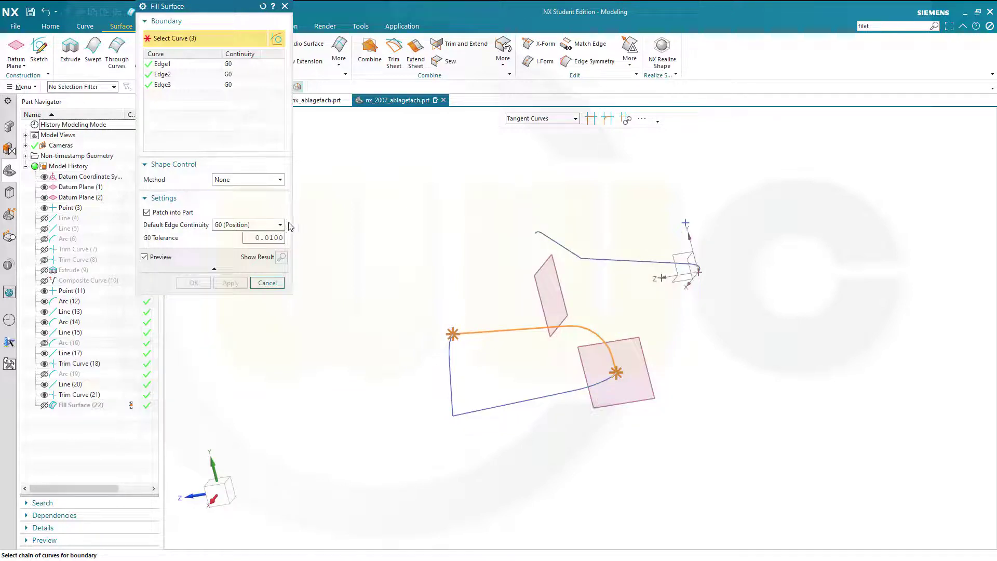
{"action": "left_click", "coordinate": [185, 64]}
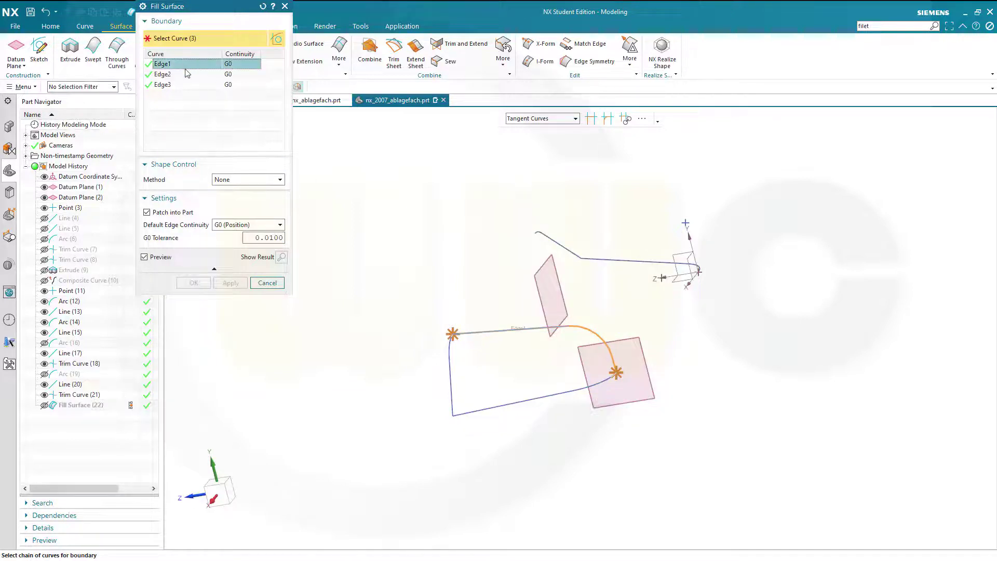
{"action": "left_click", "coordinate": [189, 84], "text": "shift"}
{"action": "left_click", "coordinate": [281, 224]}
{"action": "left_click", "coordinate": [240, 244]}
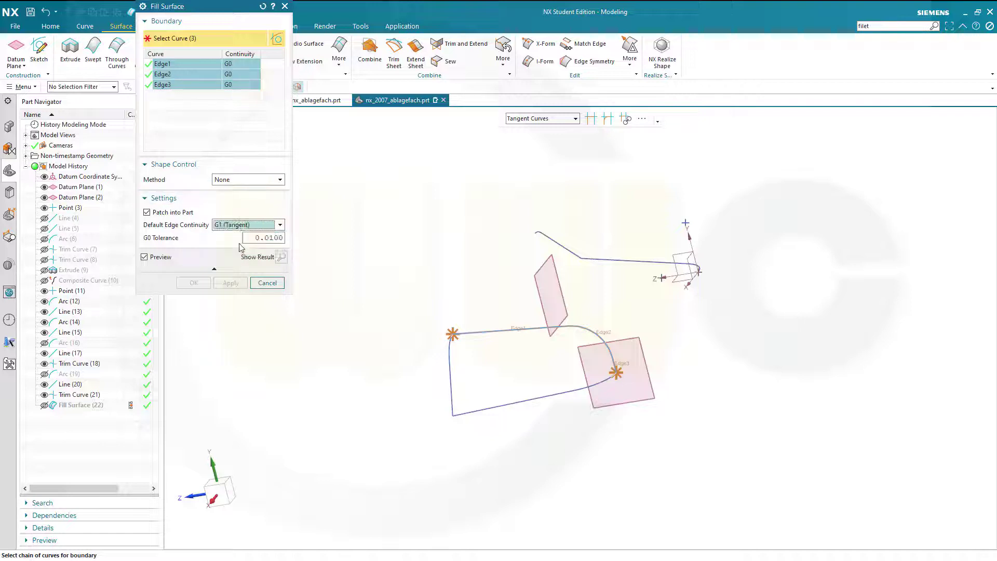
{"action": "left_click", "coordinate": [44, 270]}
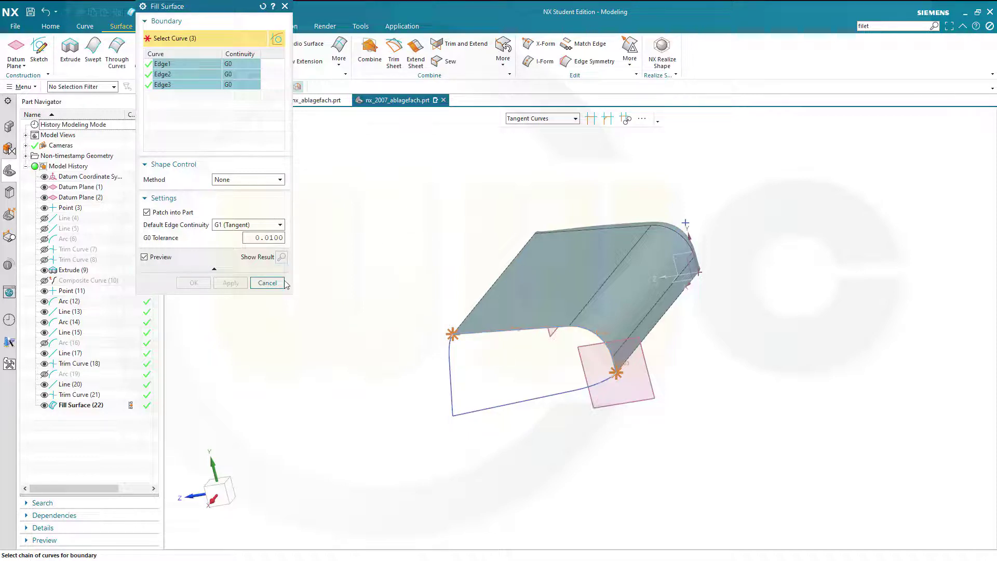
{"action": "left_click", "coordinate": [268, 283]}
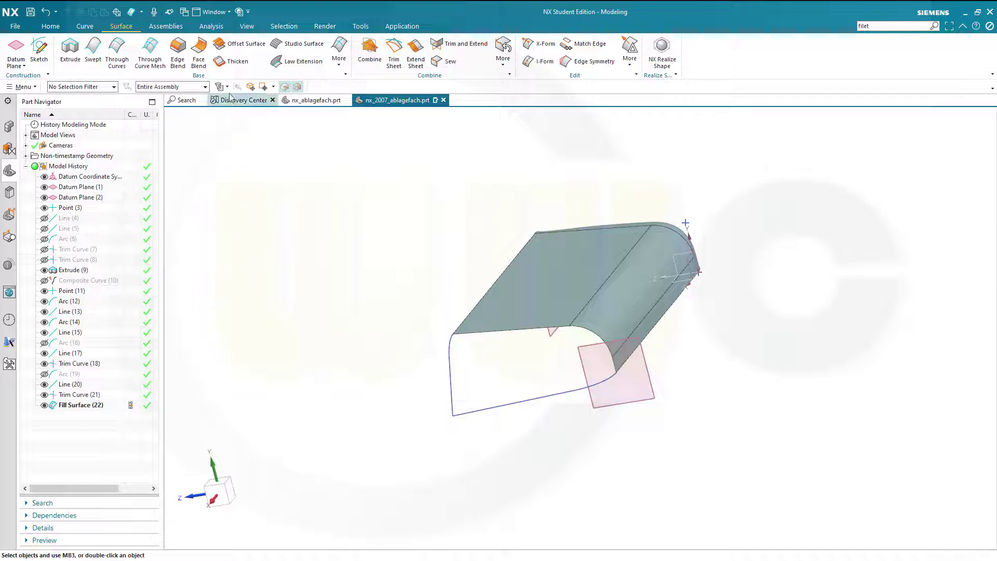
Start a second Fill Surface with G1 (Tangent) continuity, picking the extruded sheet's edges at the still-open end.
{"action": "left_click", "coordinate": [133, 12]}
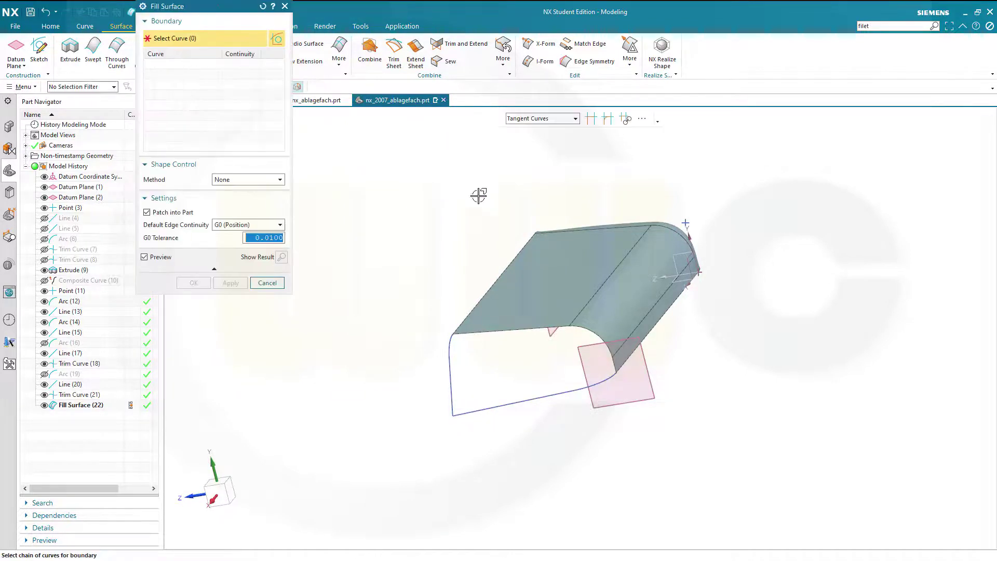
{"action": "left_click", "coordinate": [279, 225]}
{"action": "left_click", "coordinate": [243, 239]}
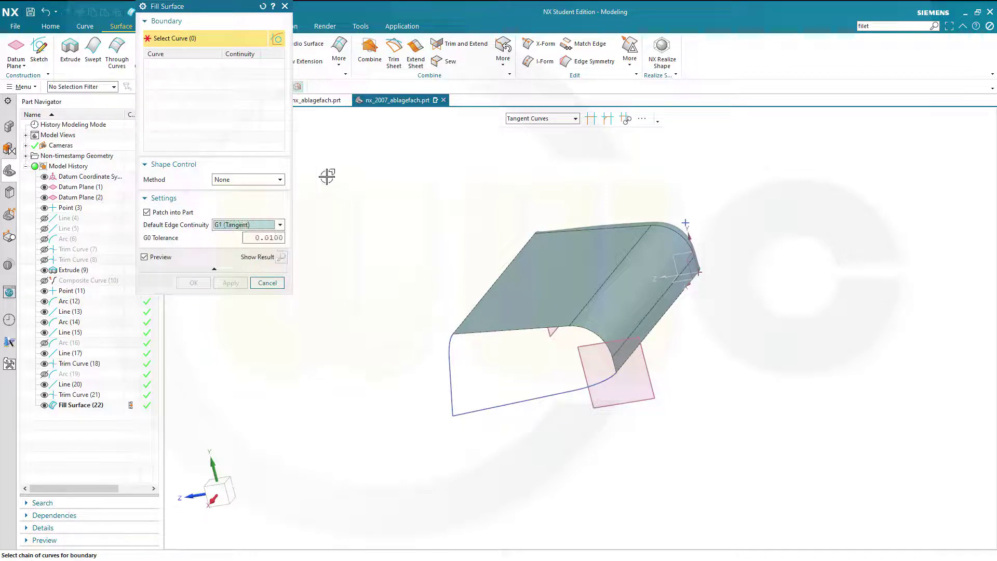
{"action": "left_click", "coordinate": [480, 336]}
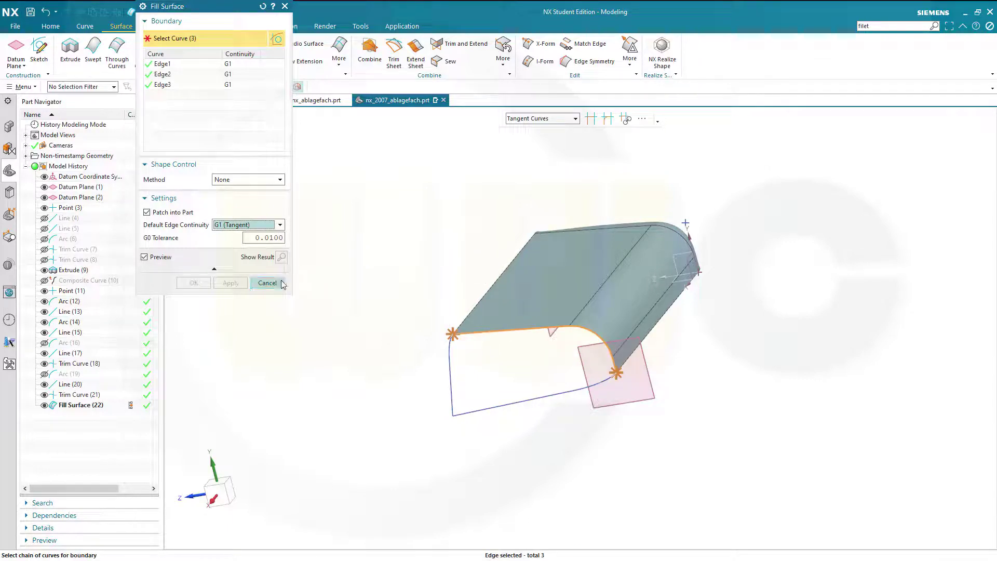
Hide the sheets and complete the second fill surface with the open end's remaining profile curves at G0 (Position) continuity.
{"action": "left_click", "coordinate": [44, 271]}
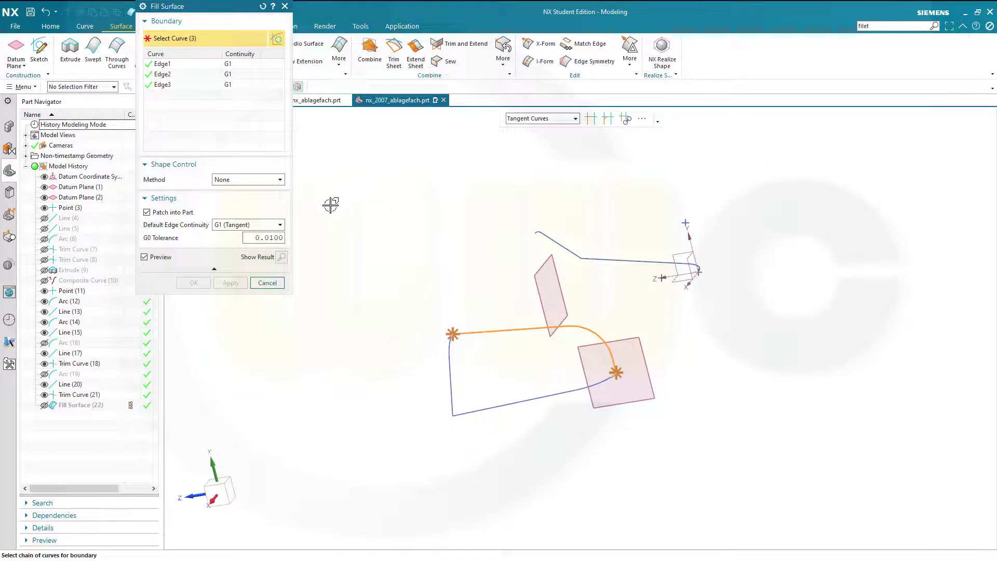
{"action": "left_click", "coordinate": [281, 225]}
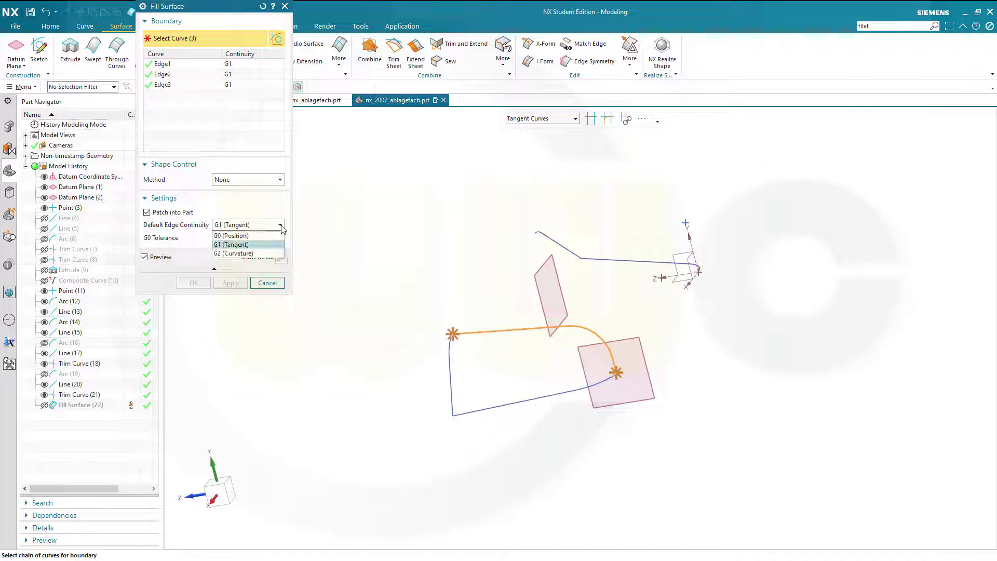
{"action": "left_click", "coordinate": [250, 235]}
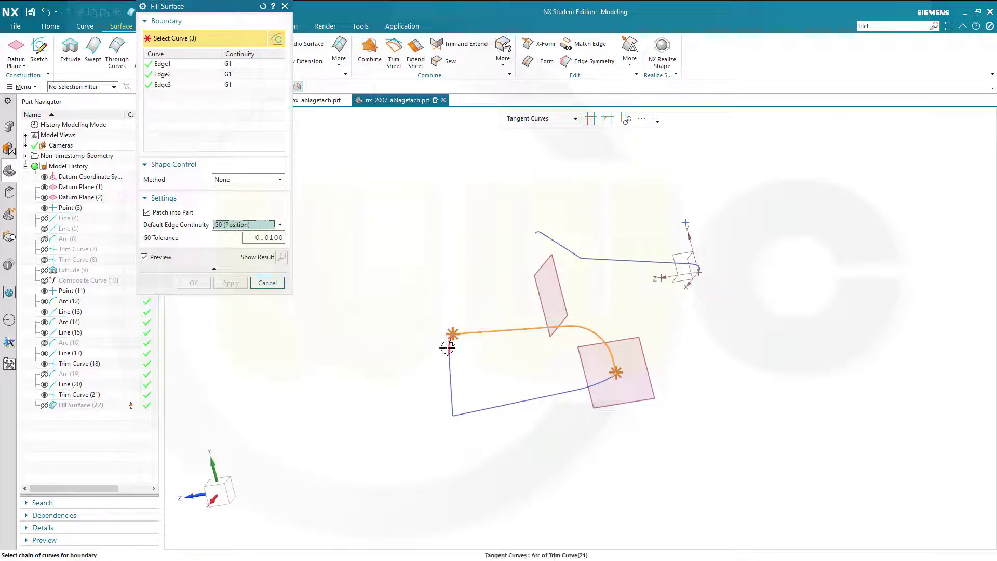
{"action": "left_click", "coordinate": [443, 379]}
{"action": "left_click", "coordinate": [485, 406]}
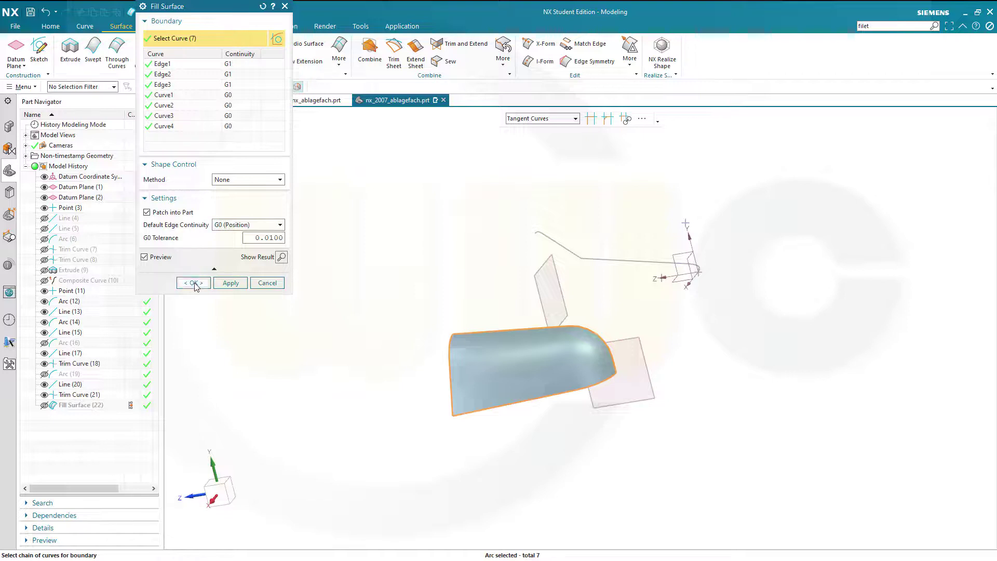
{"action": "left_click", "coordinate": [194, 283]}
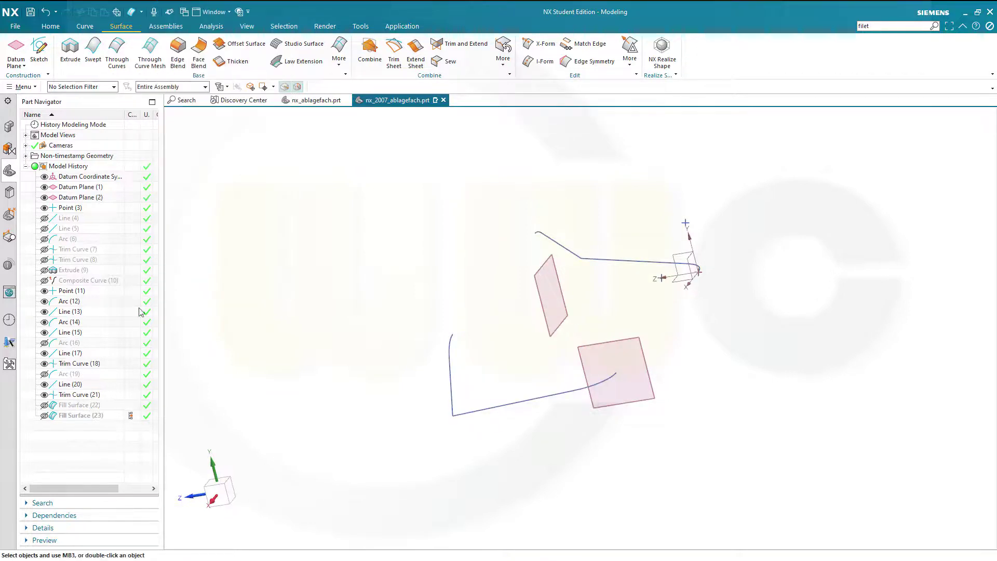
Show the extruded sheet together with both fill surfaces and inspect the closed ends.
{"action": "left_click", "coordinate": [45, 417]}
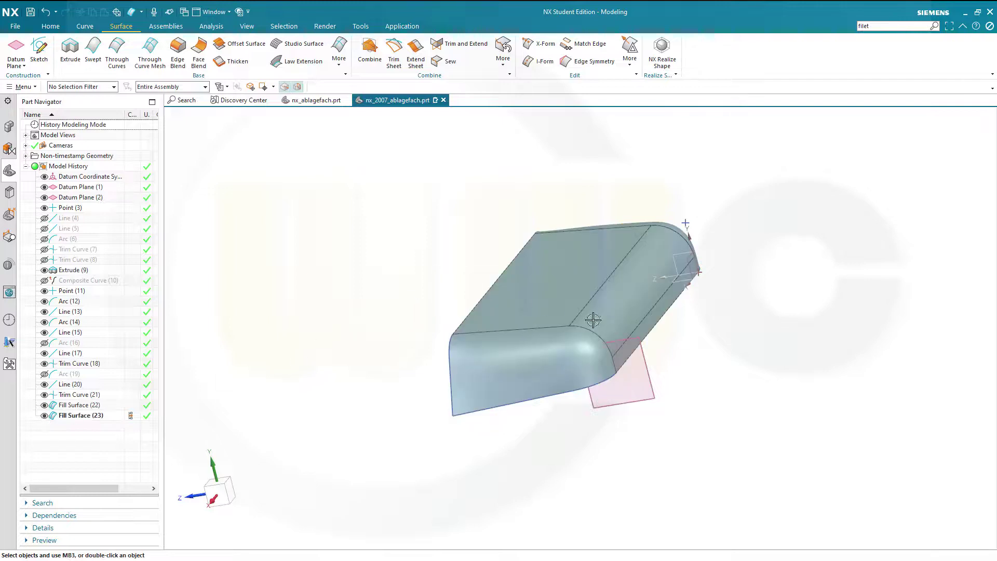
{"action": "middle_click_drag", "start_coordinate": [733, 362], "coordinate": [584, 323]}
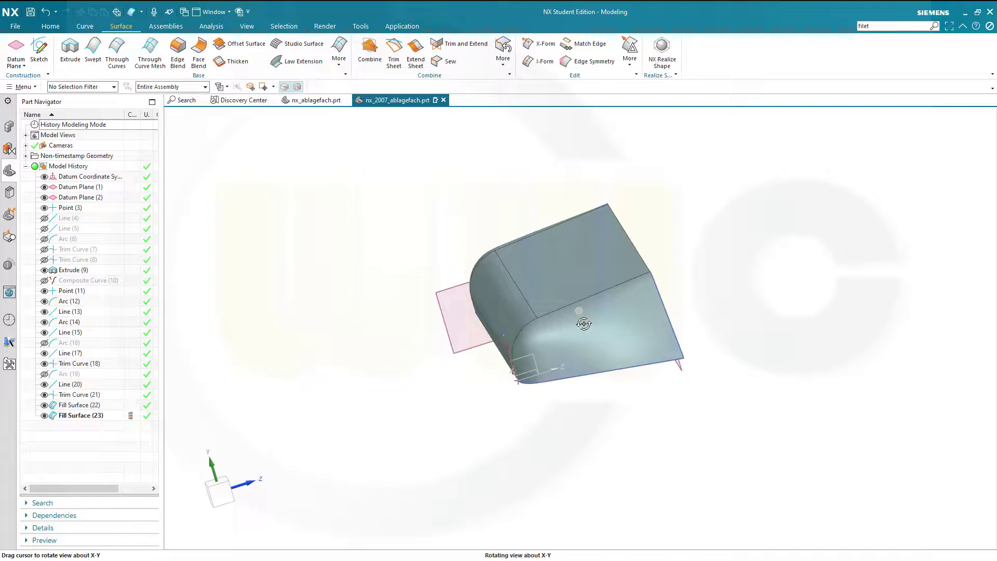
{"action": "middle_click_drag", "start_coordinate": [583, 324], "coordinate": [652, 354]}
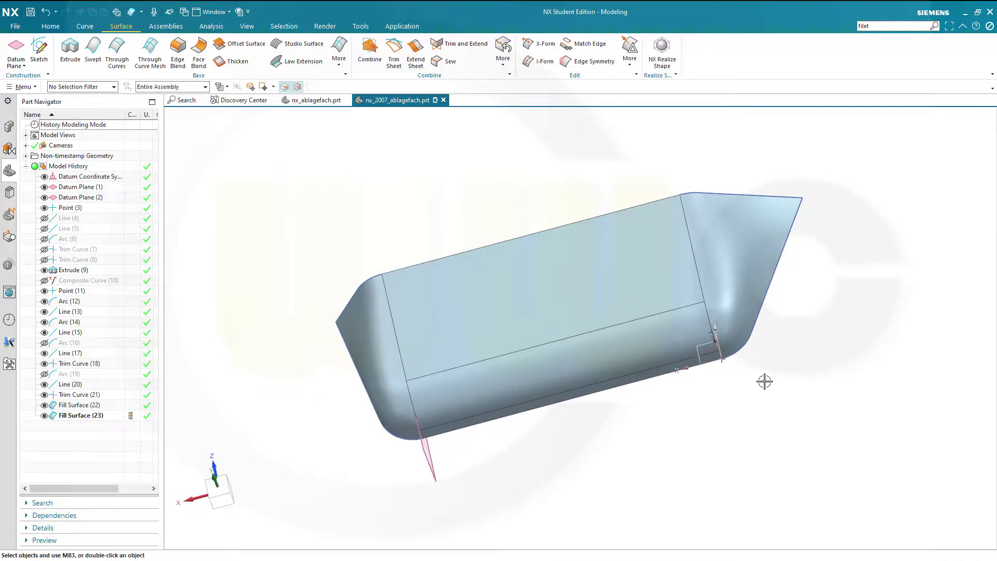